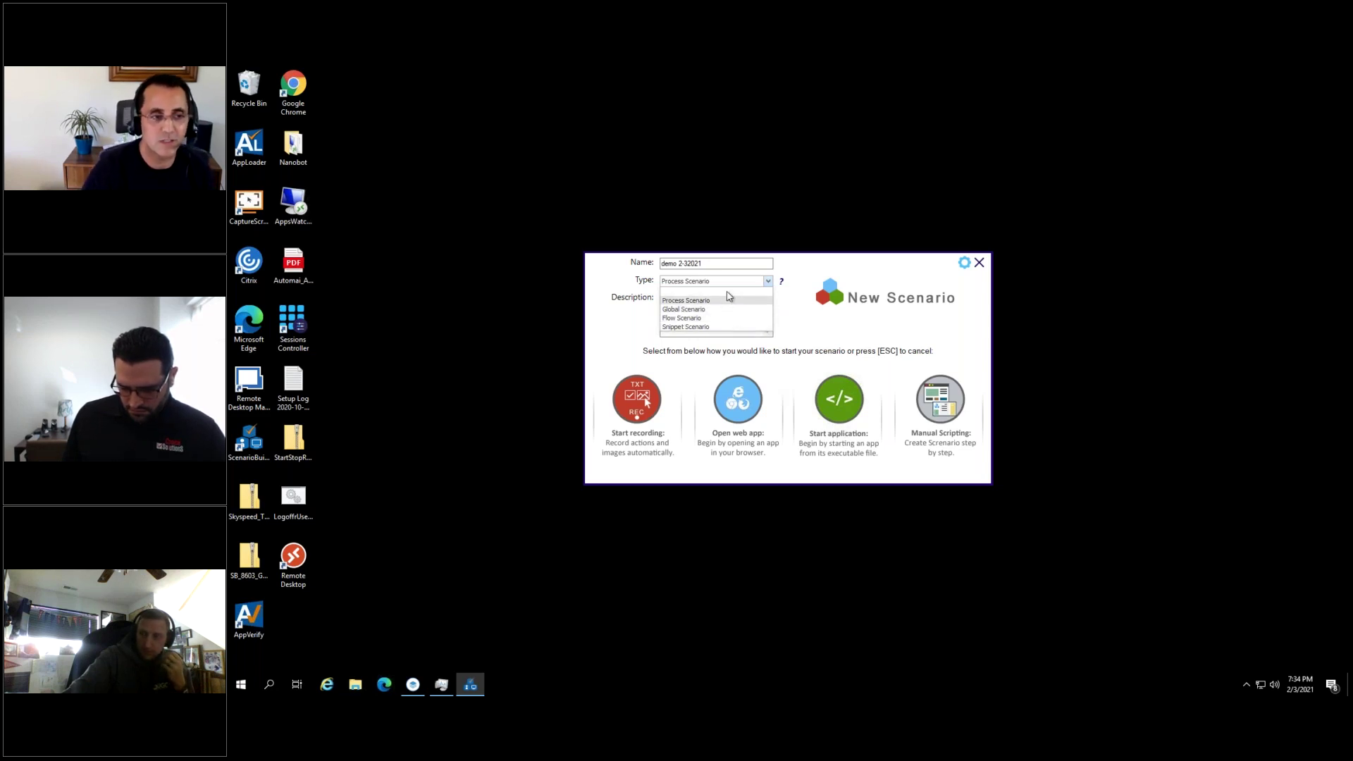
Step: Keep Process Scenario as the type and start recording the new scenario
click(819, 355)
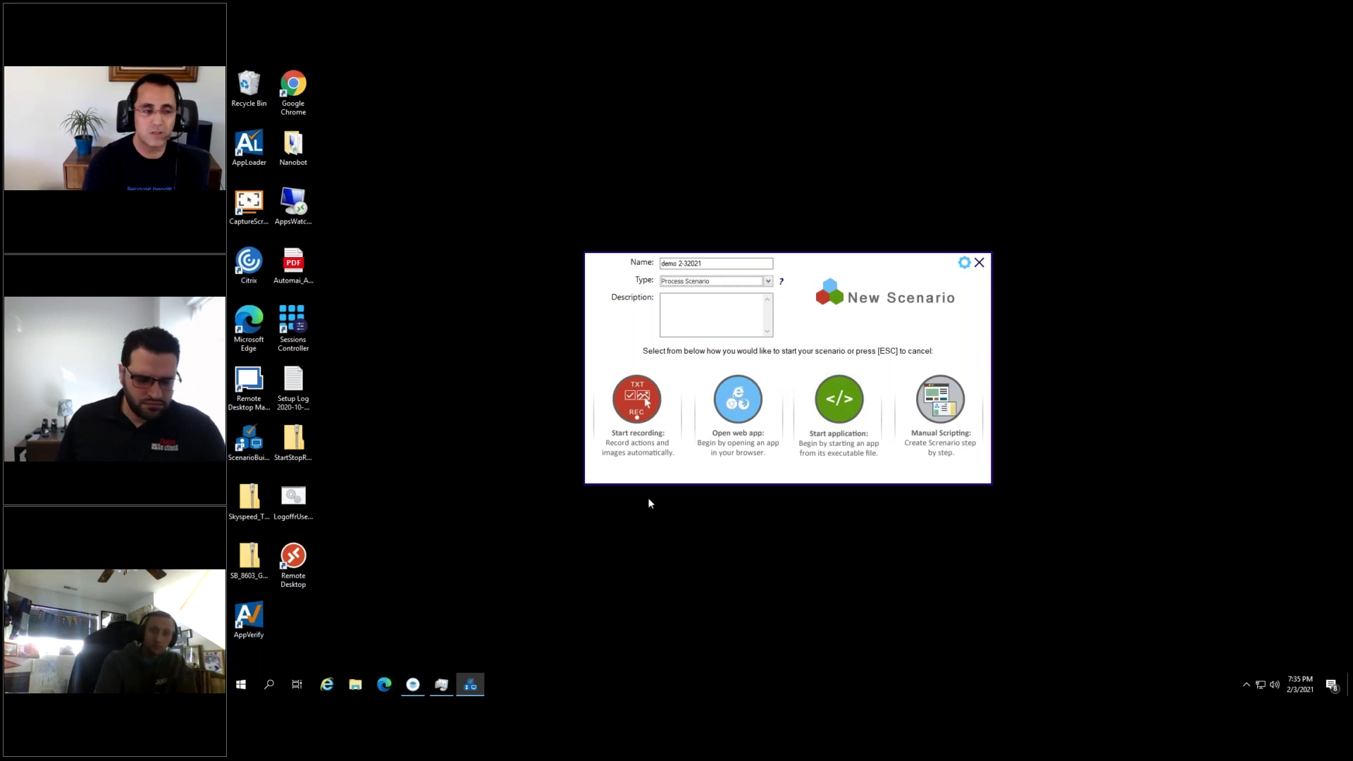
click(638, 402)
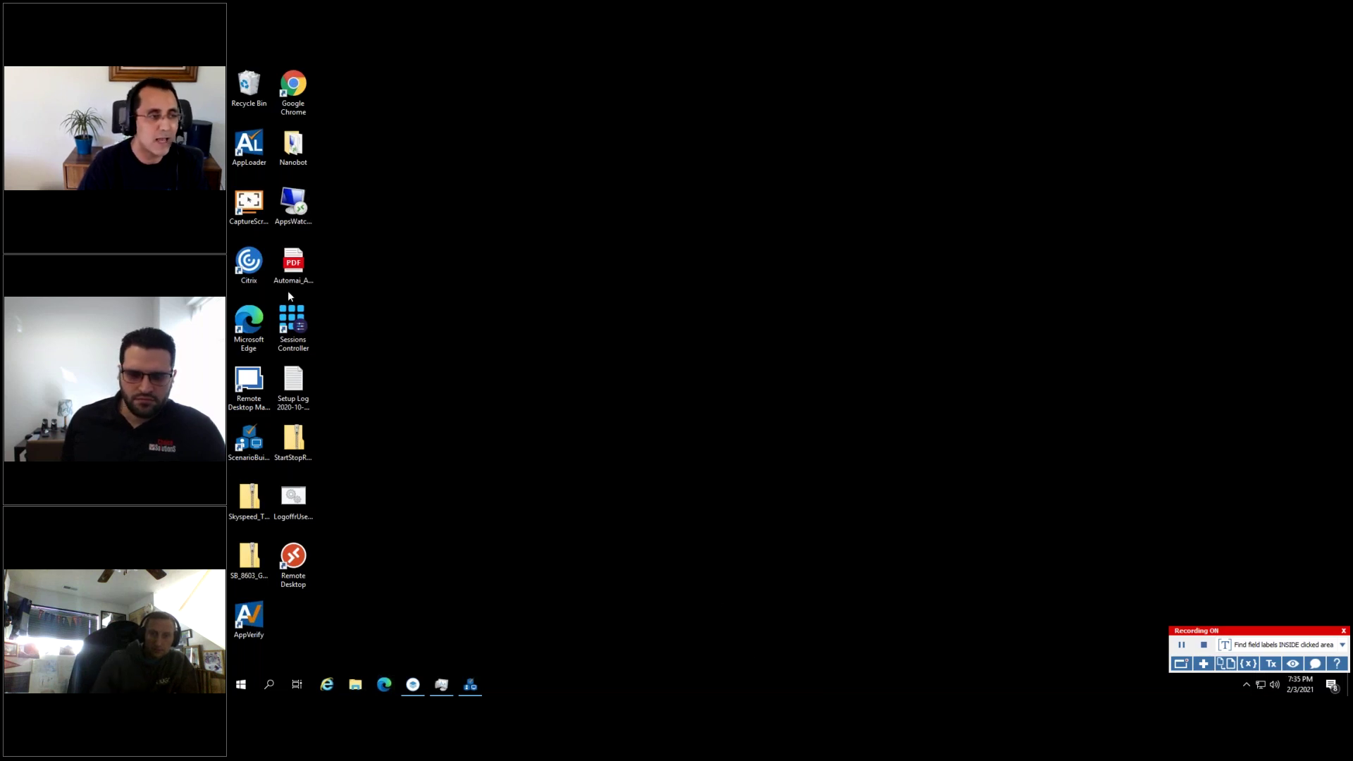
Step: Launch Citrix Receiver and log on with the domain user name and password
click(250, 263)
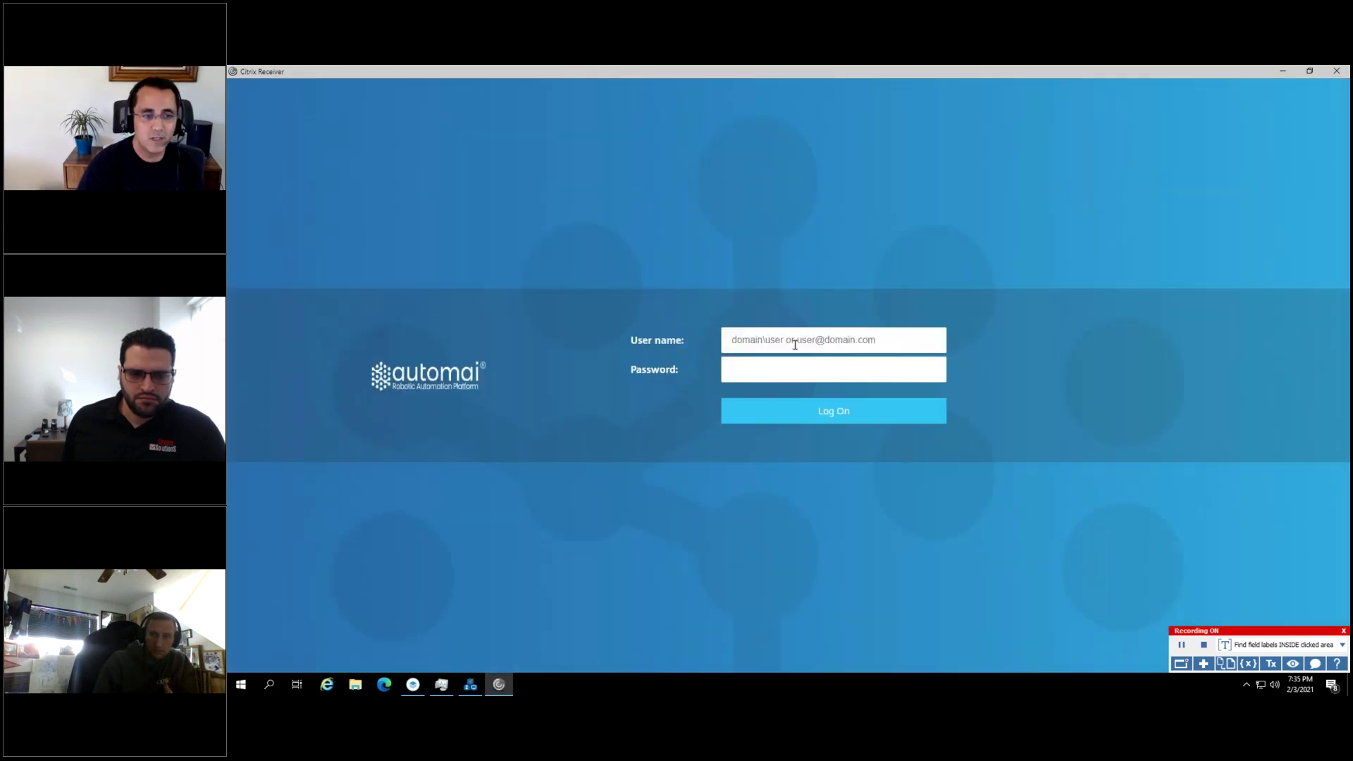
click(798, 341)
text(cvad\)
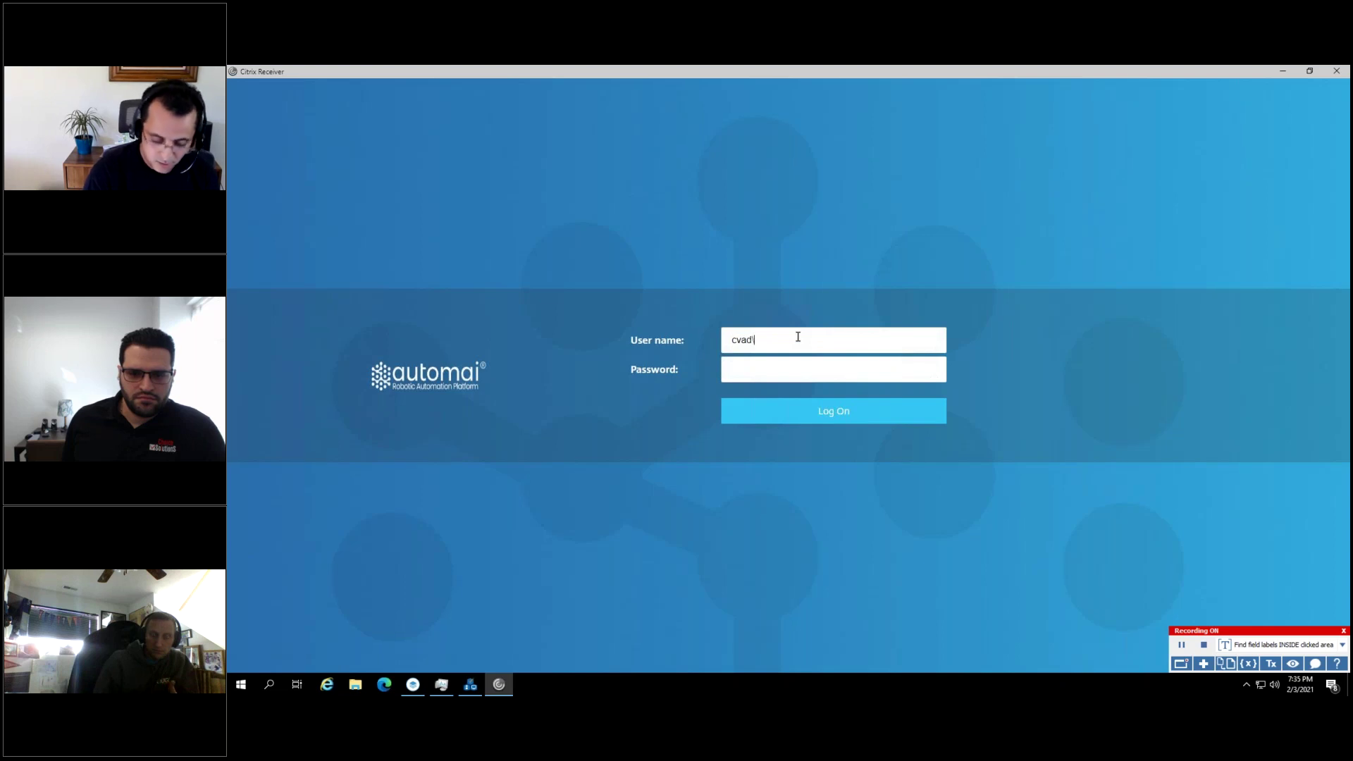
text(cvadautomai001)
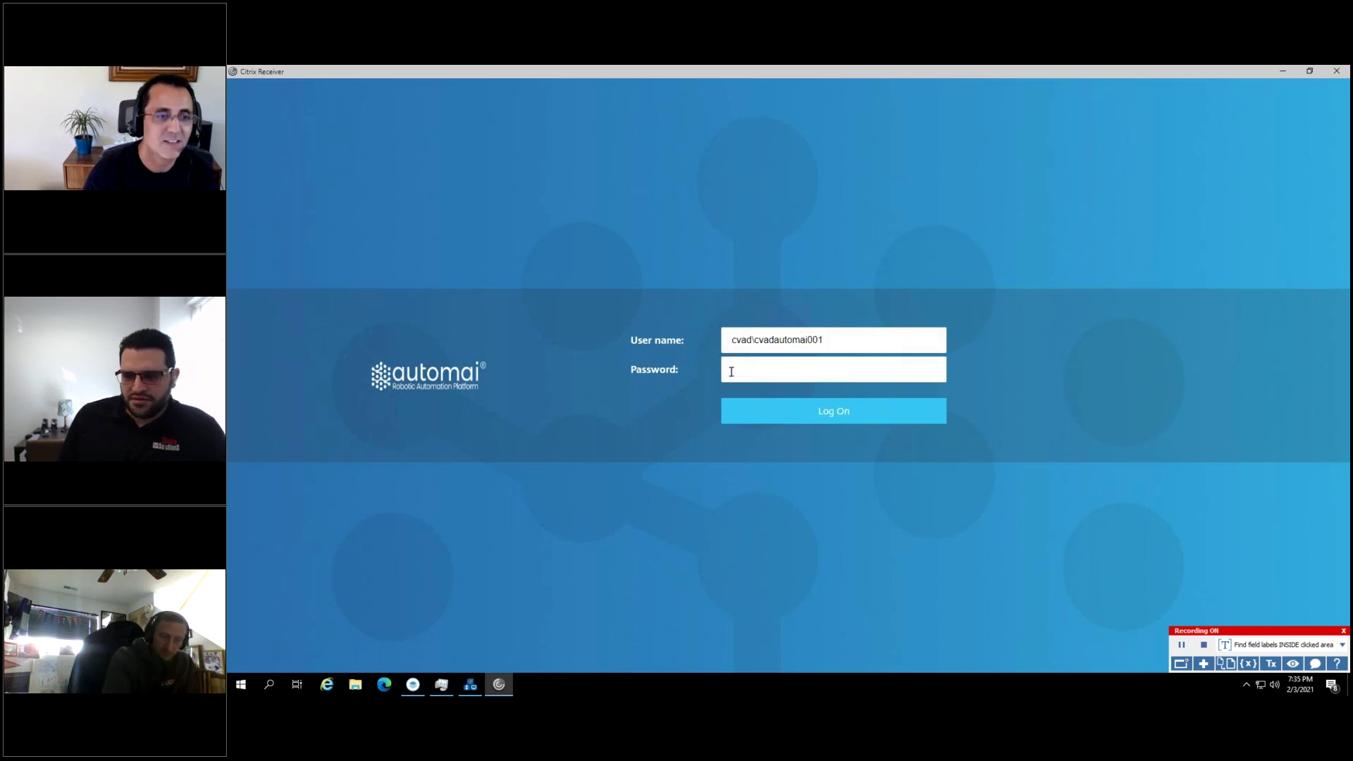
click(812, 364)
text(••)
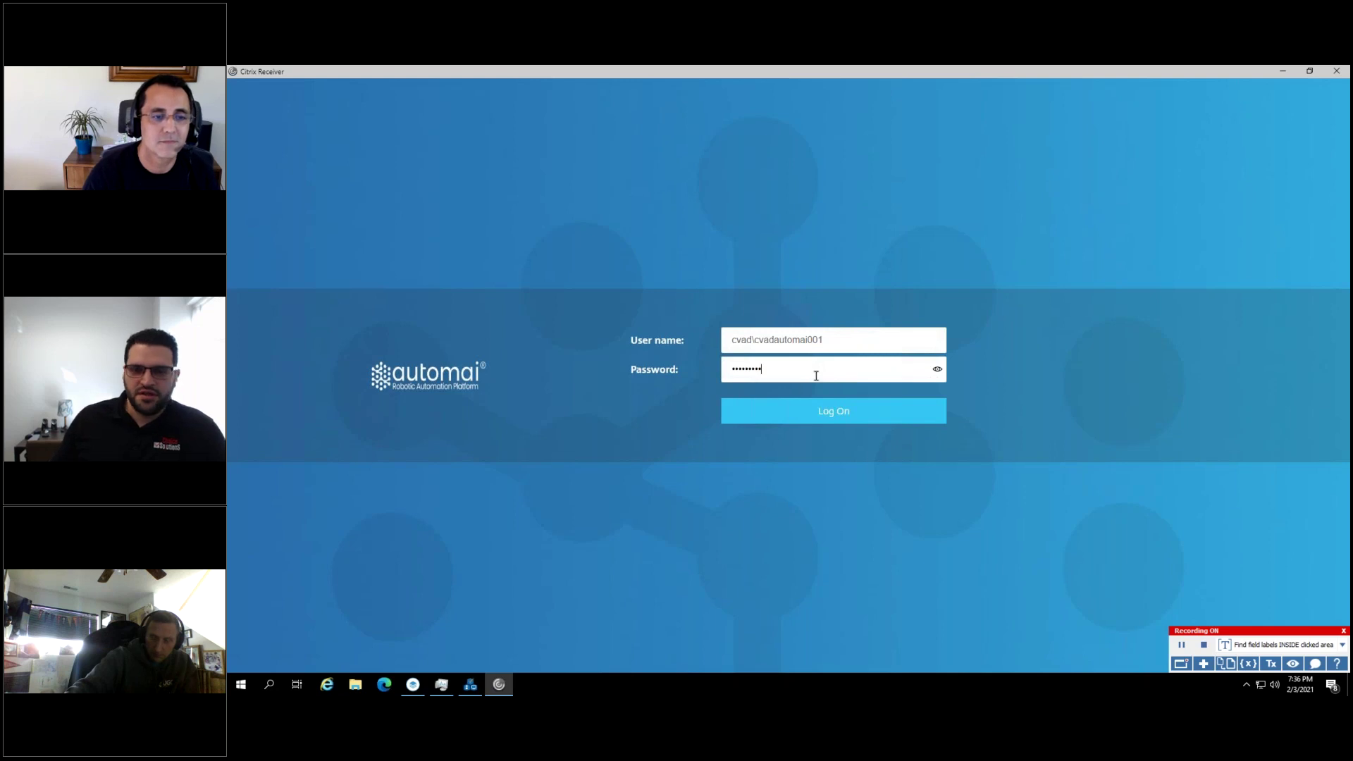
click(832, 416)
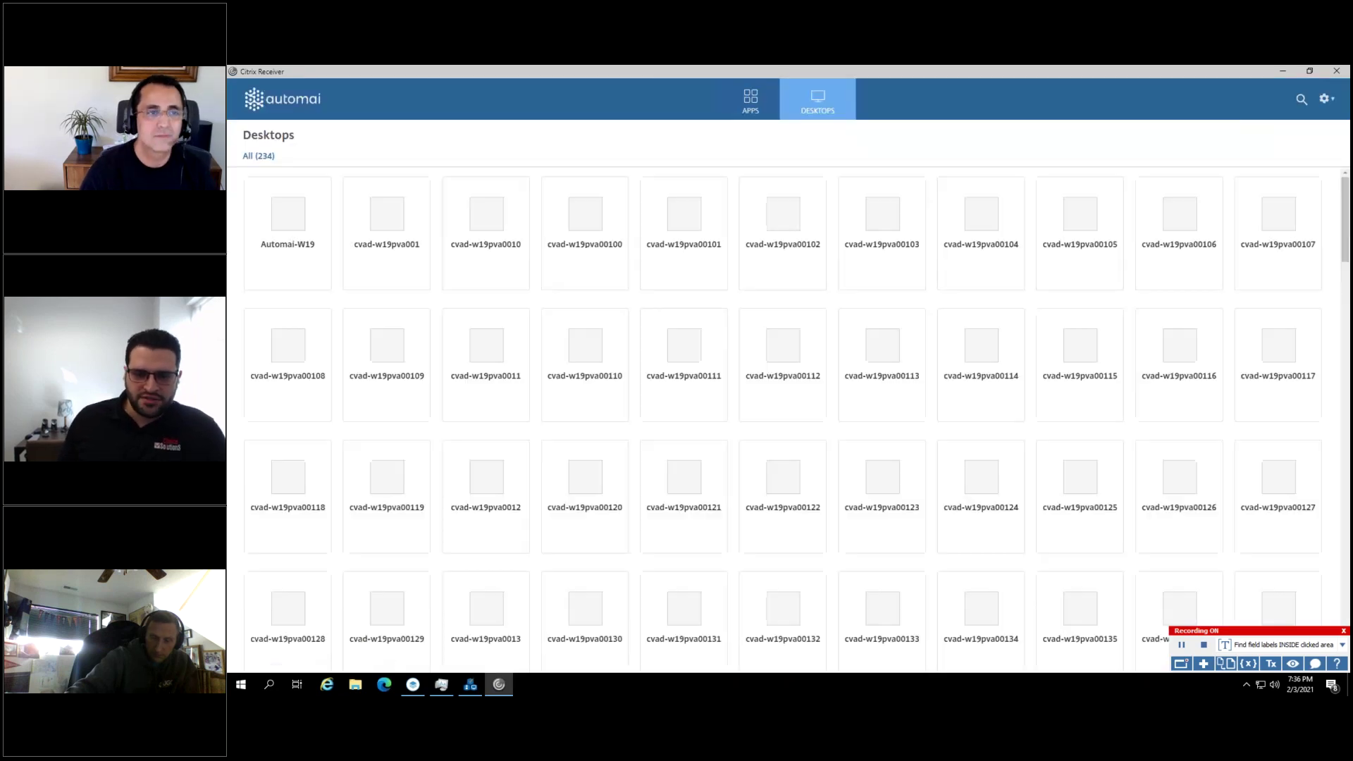
Step: Start the Automai-W19 desktop and open Sales Force from its desktop icon
click(288, 219)
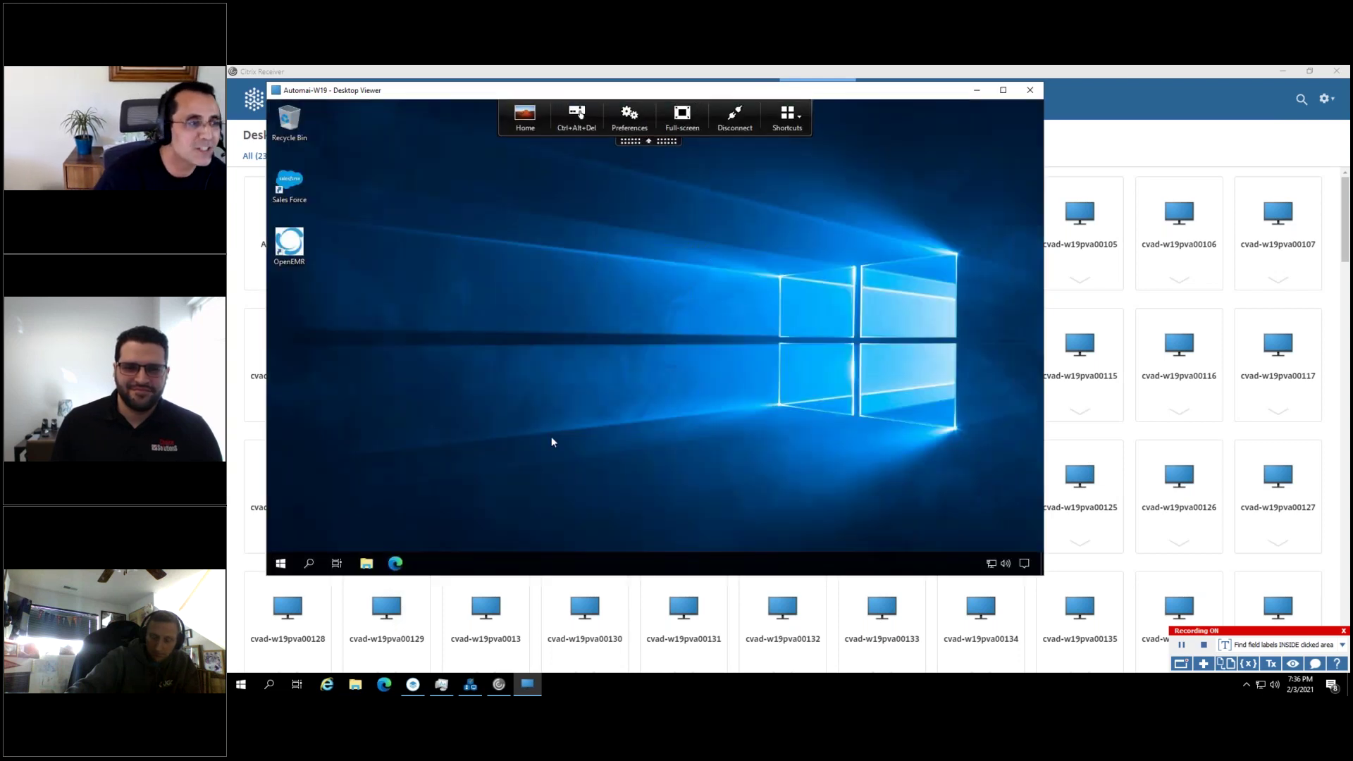
double_click(286, 184)
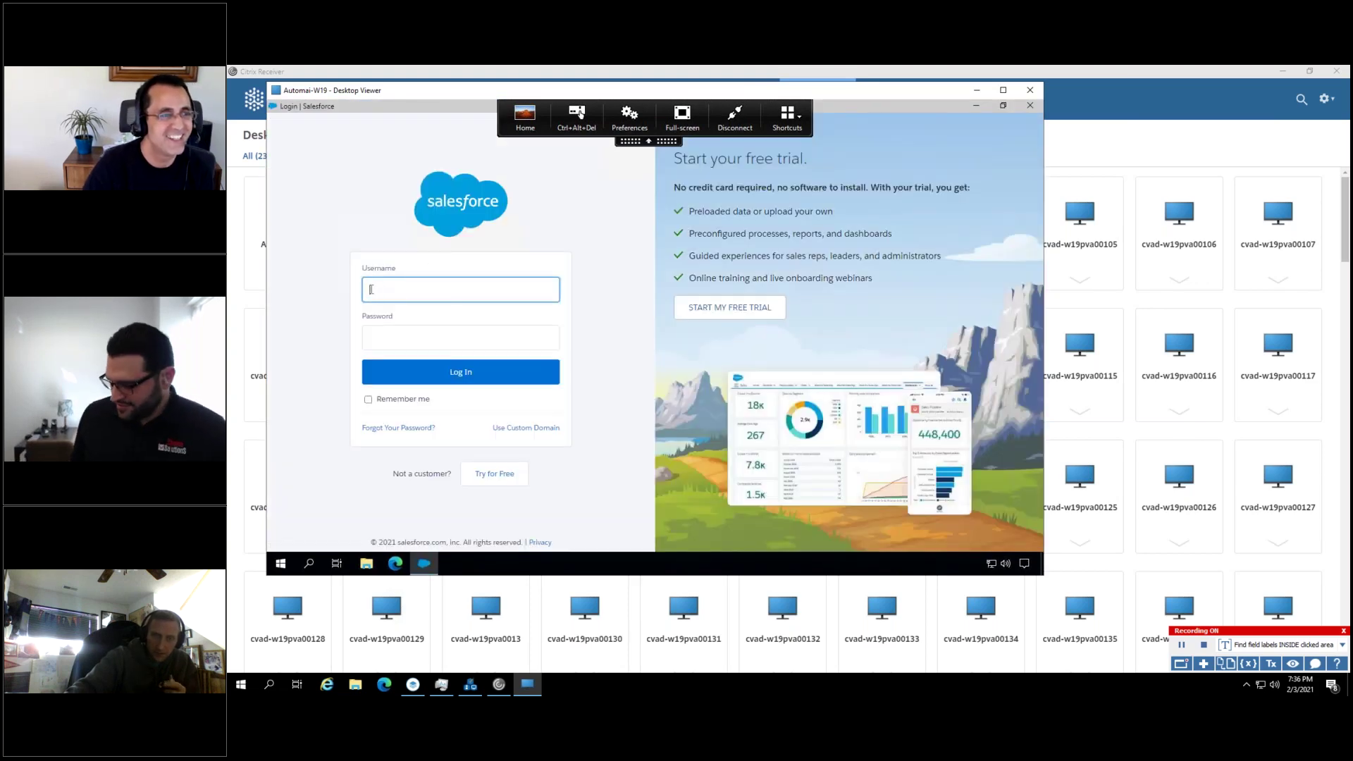
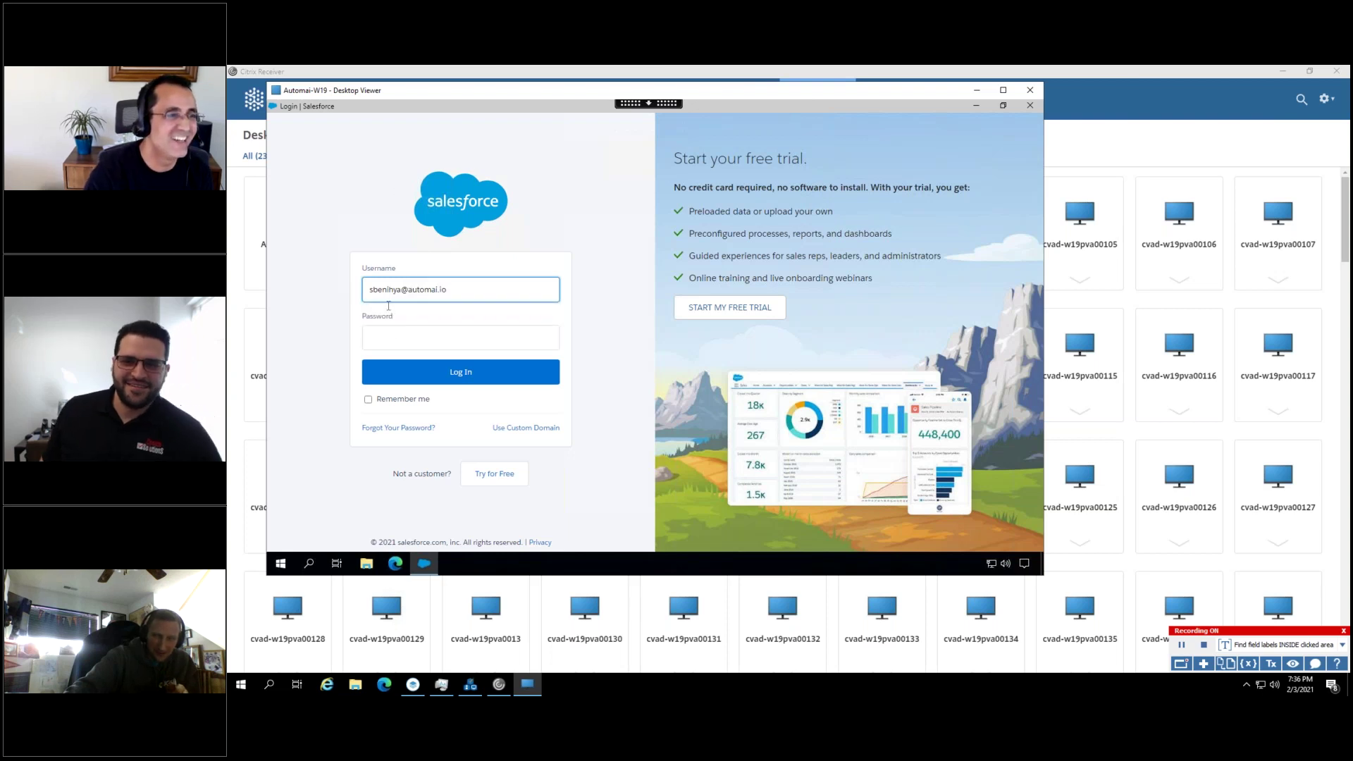
Step: Log in to Salesforce with the account e-mail and password
click(412, 330)
text(••••••••)
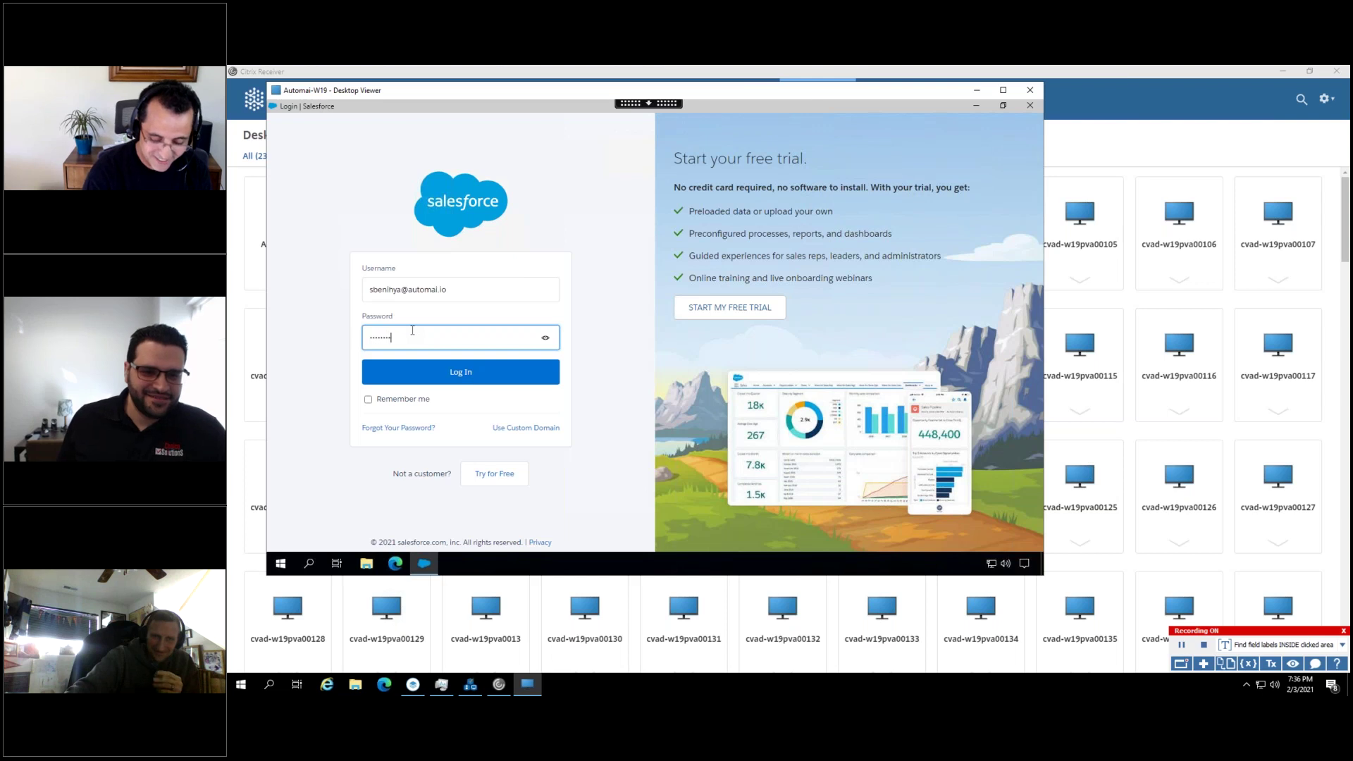
click(460, 372)
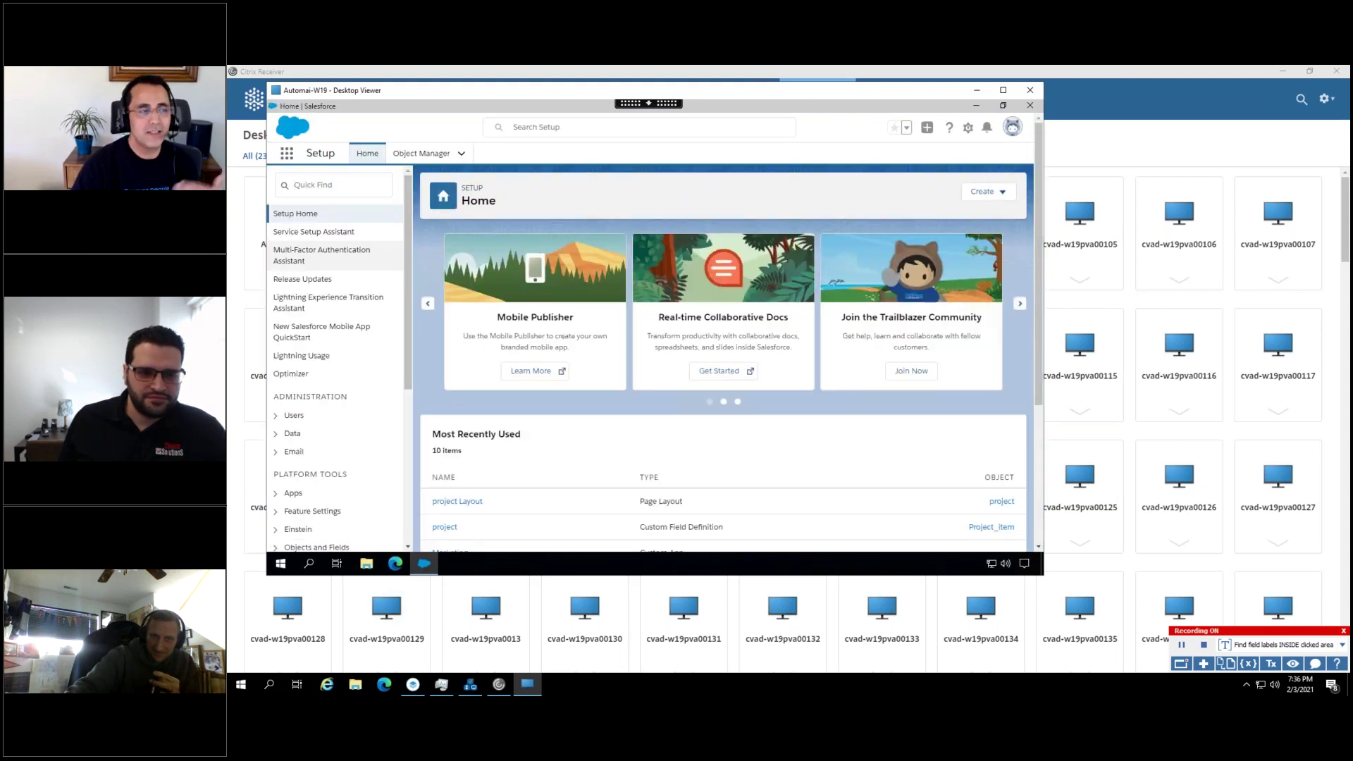
Step: Find the Sales app through App Launcher search 'sales' and start a new lead from Leads
click(286, 155)
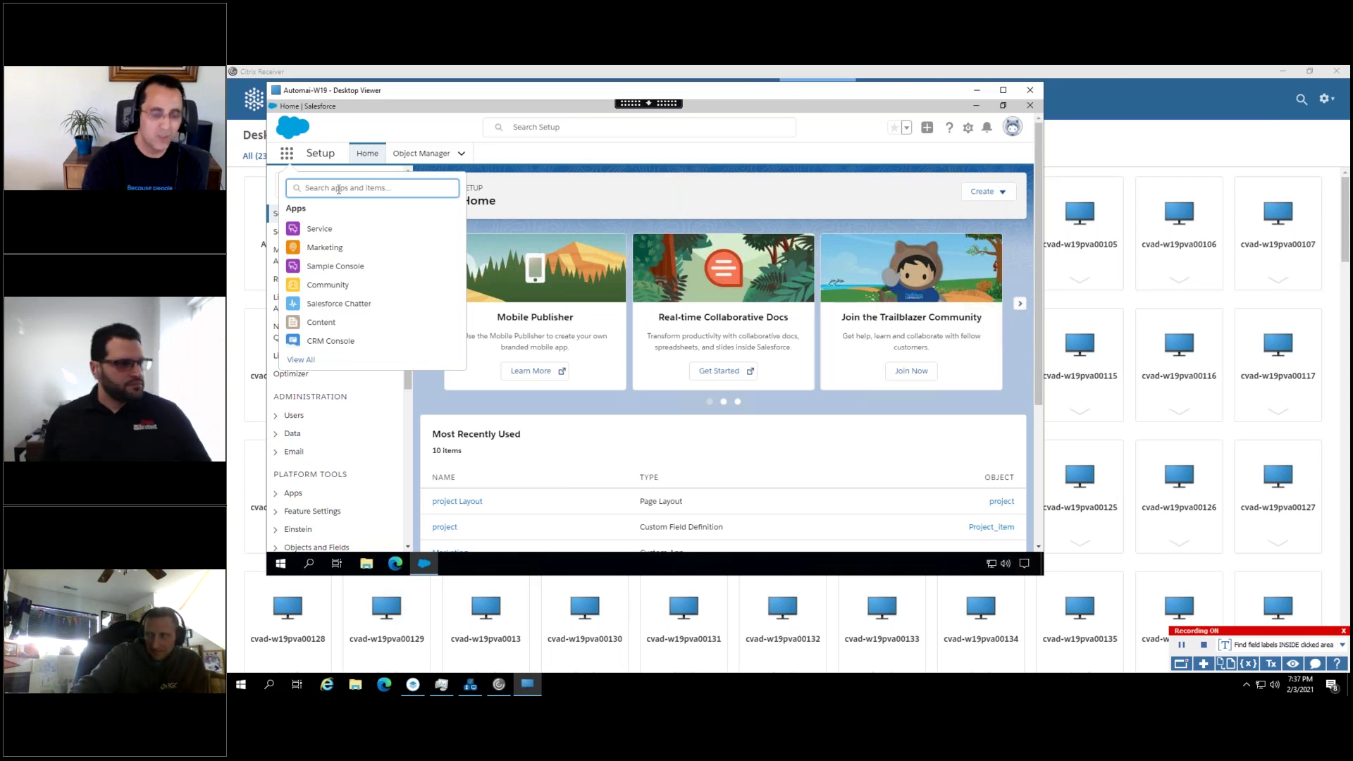
text(sales)
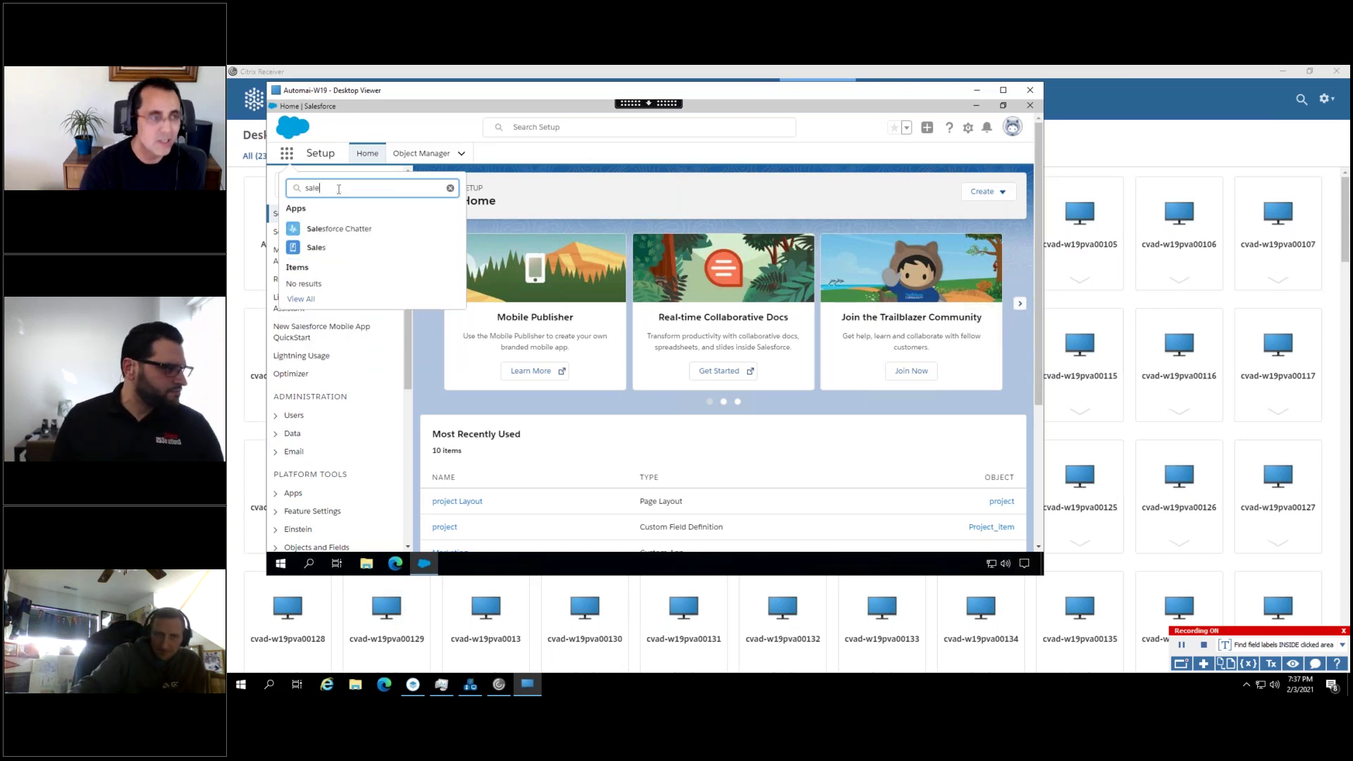
click(318, 253)
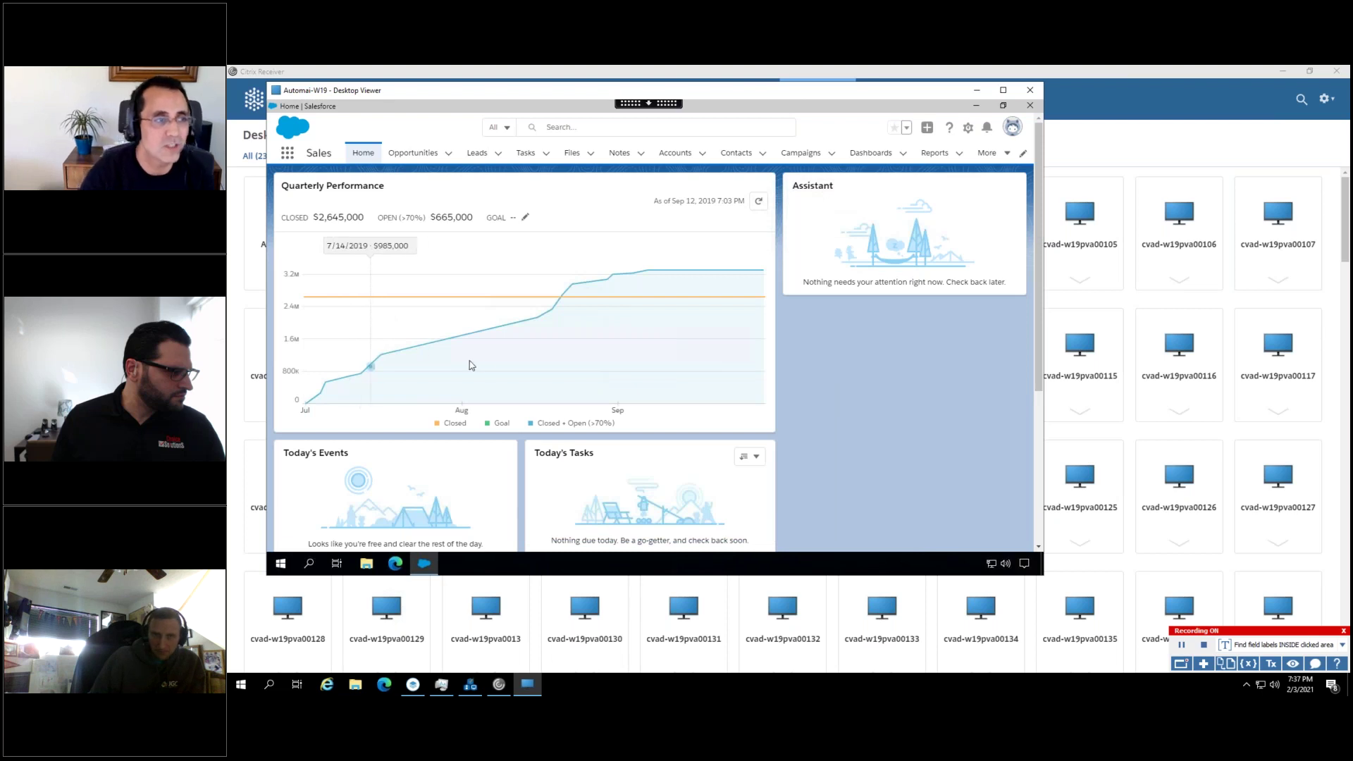
click(479, 162)
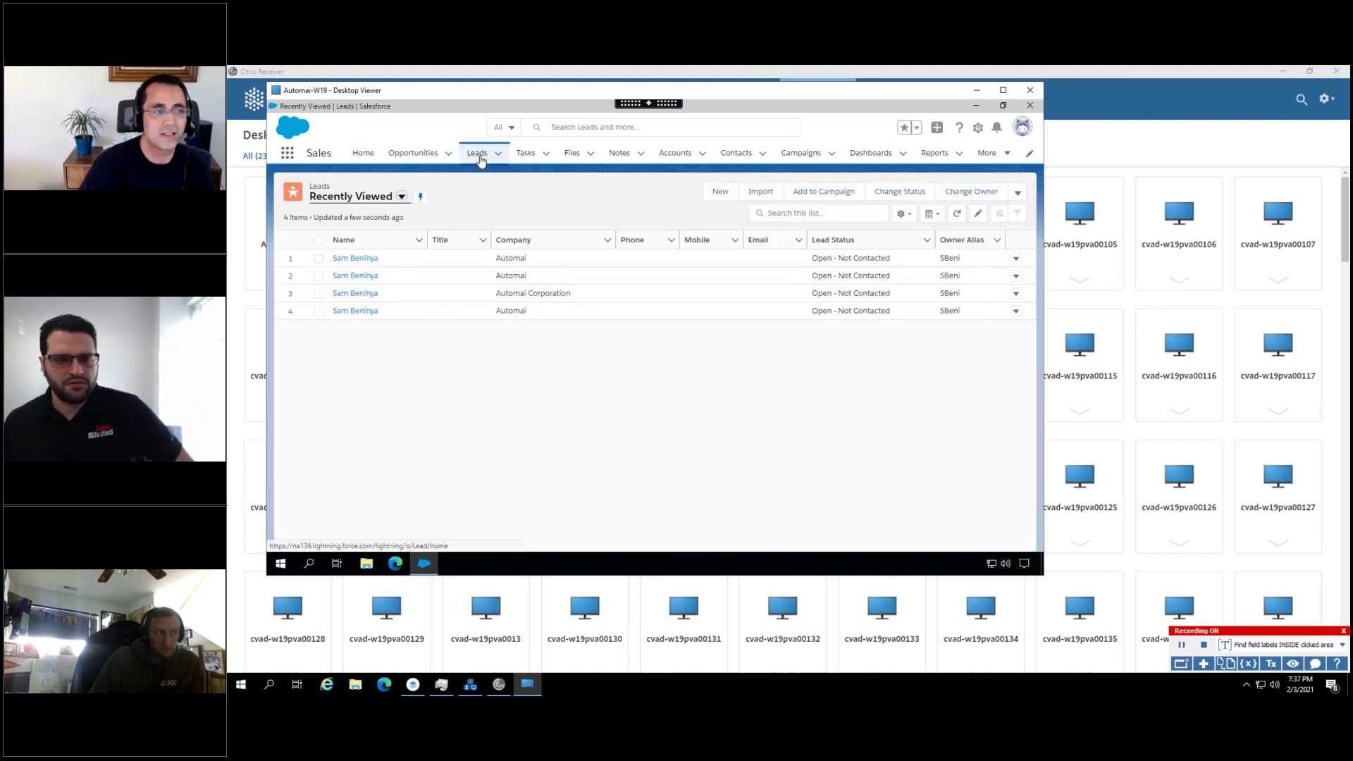
click(718, 190)
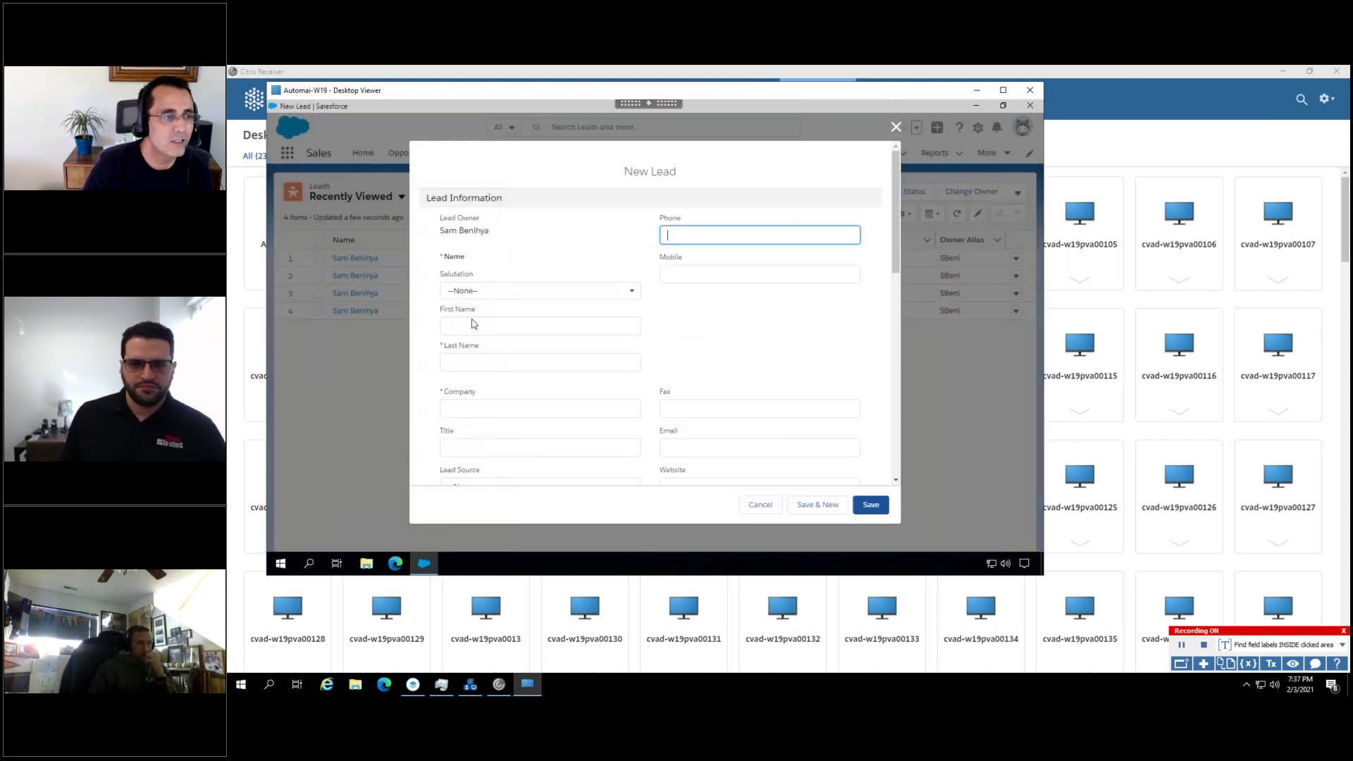
Step: Enter the lead's first name, last name and company Automai, then save the lead
click(522, 324)
text(Sam)
click(499, 363)
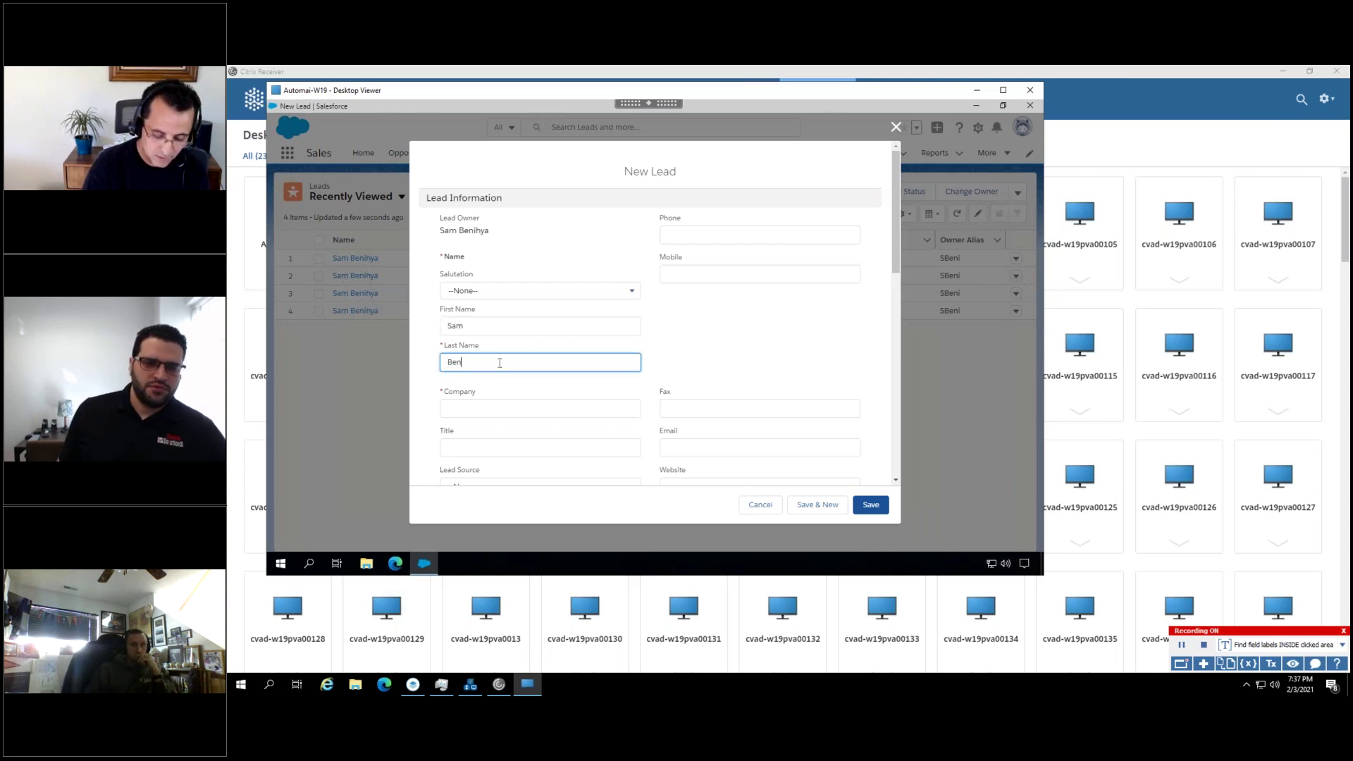
click(498, 407)
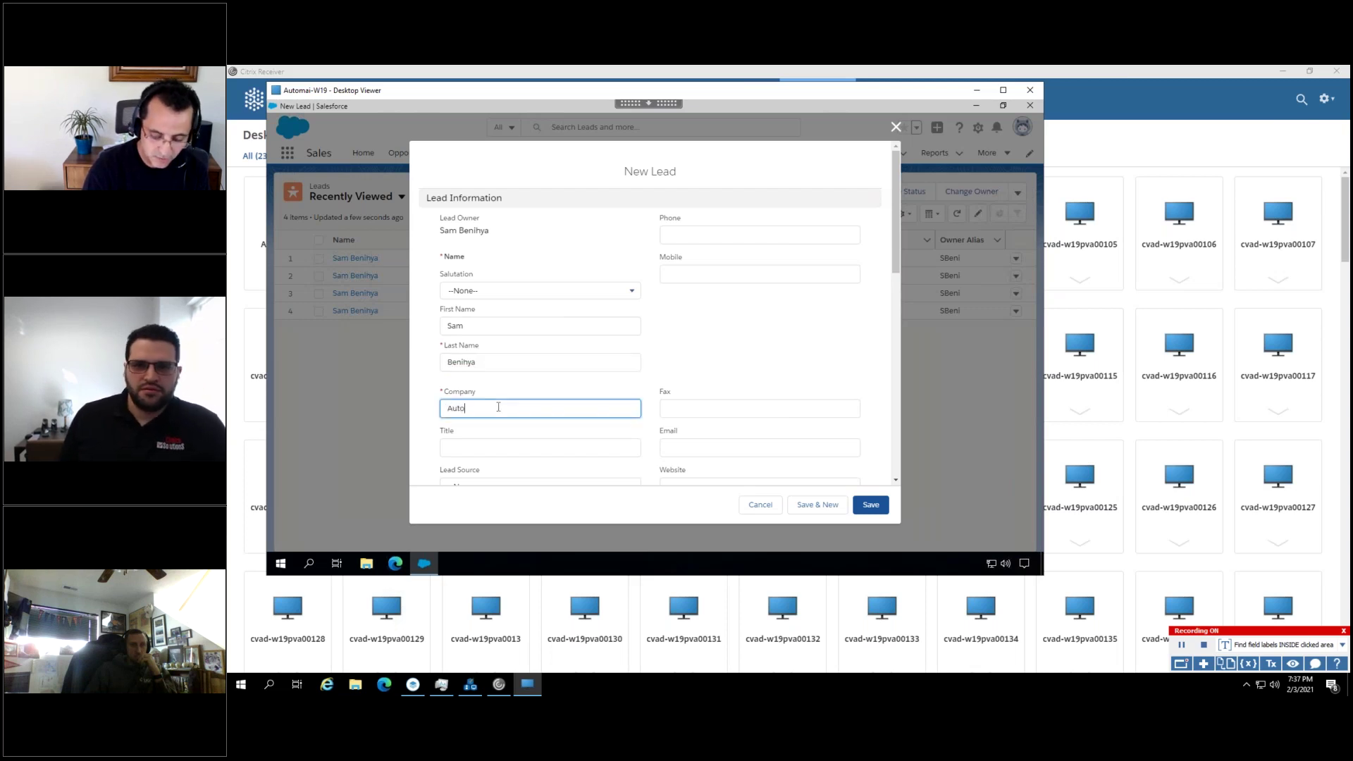
click(870, 506)
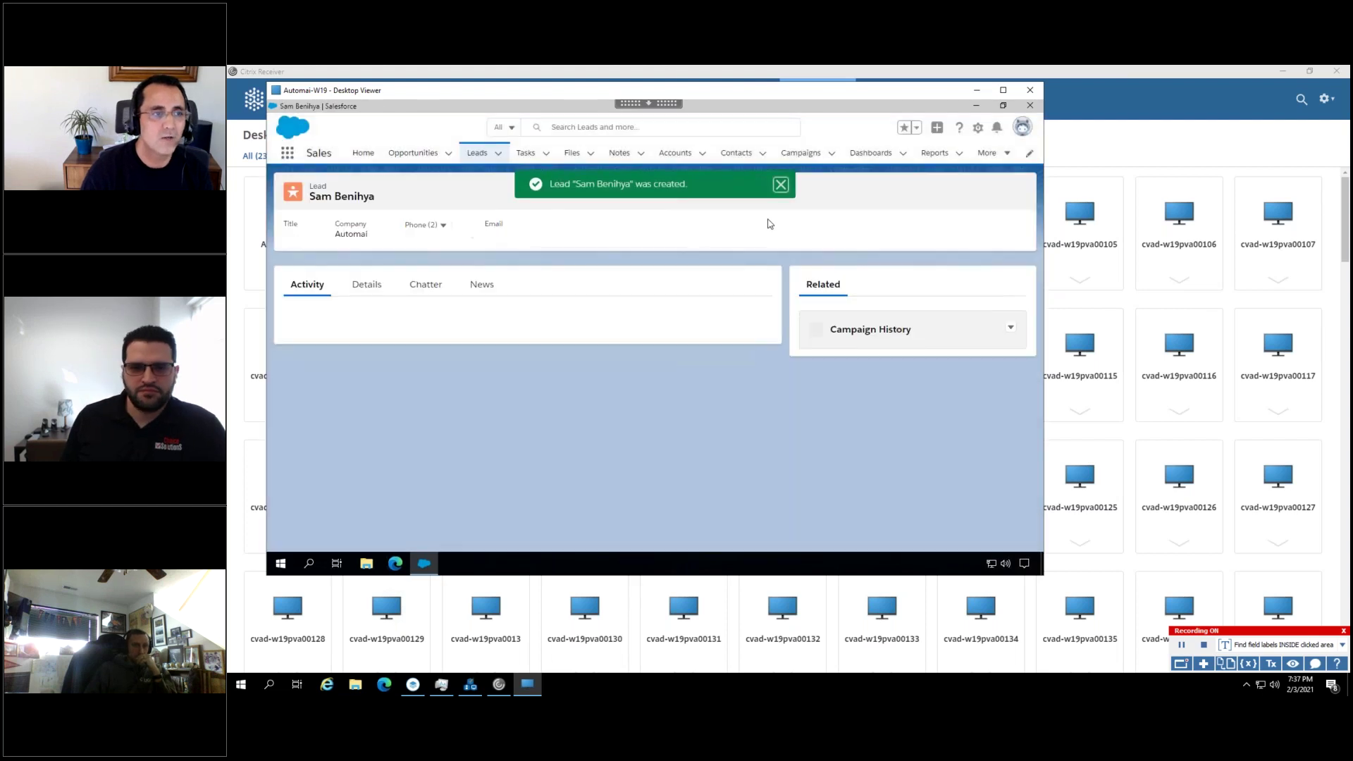
Step: Dismiss the lead notification, log out of Salesforce and close the remote browser
click(775, 185)
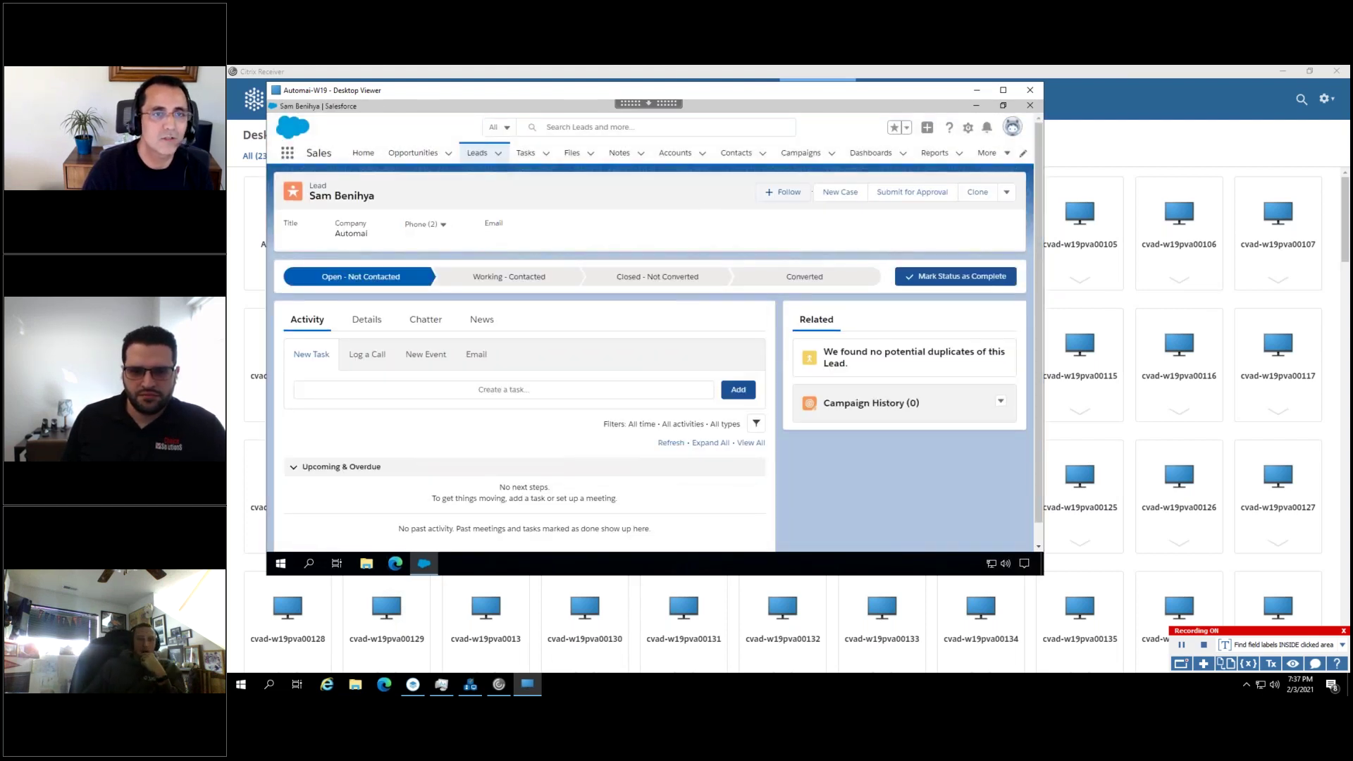
click(1013, 127)
click(914, 189)
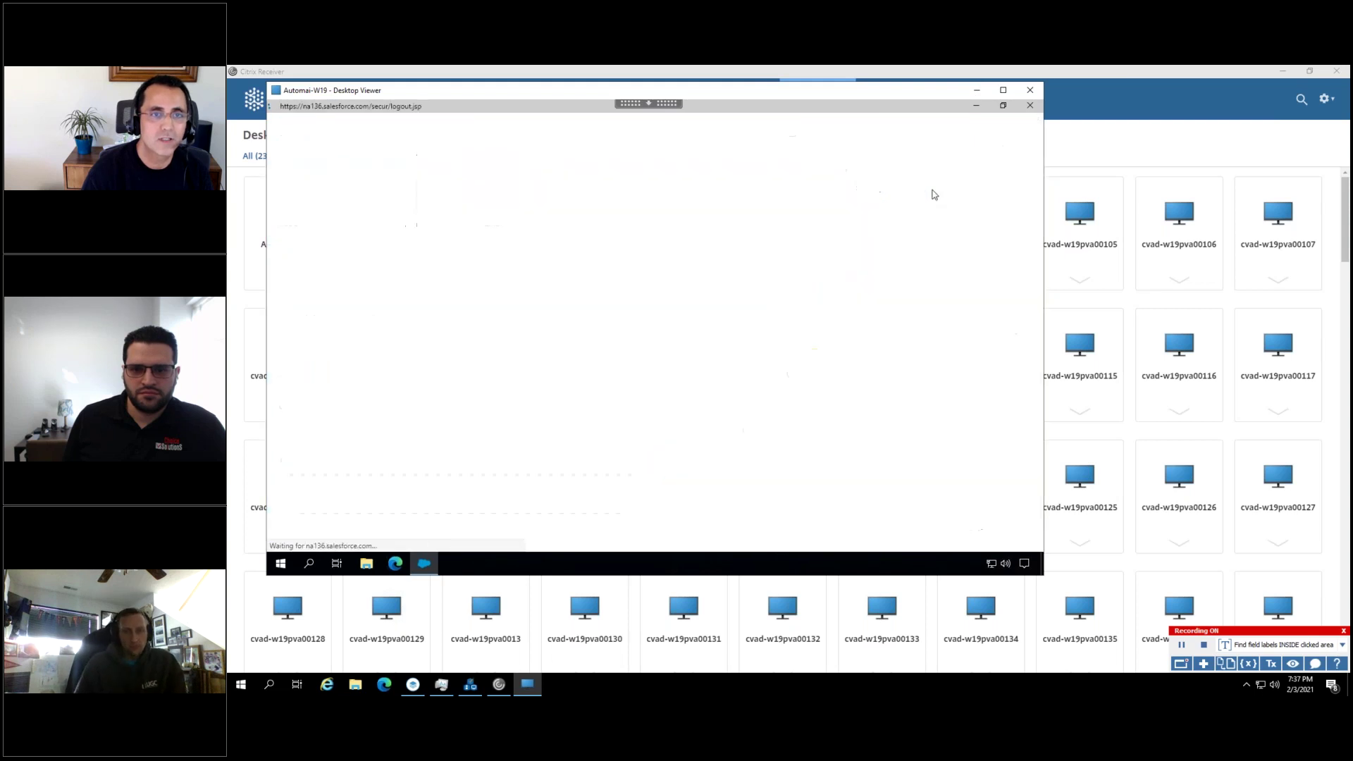
click(1029, 107)
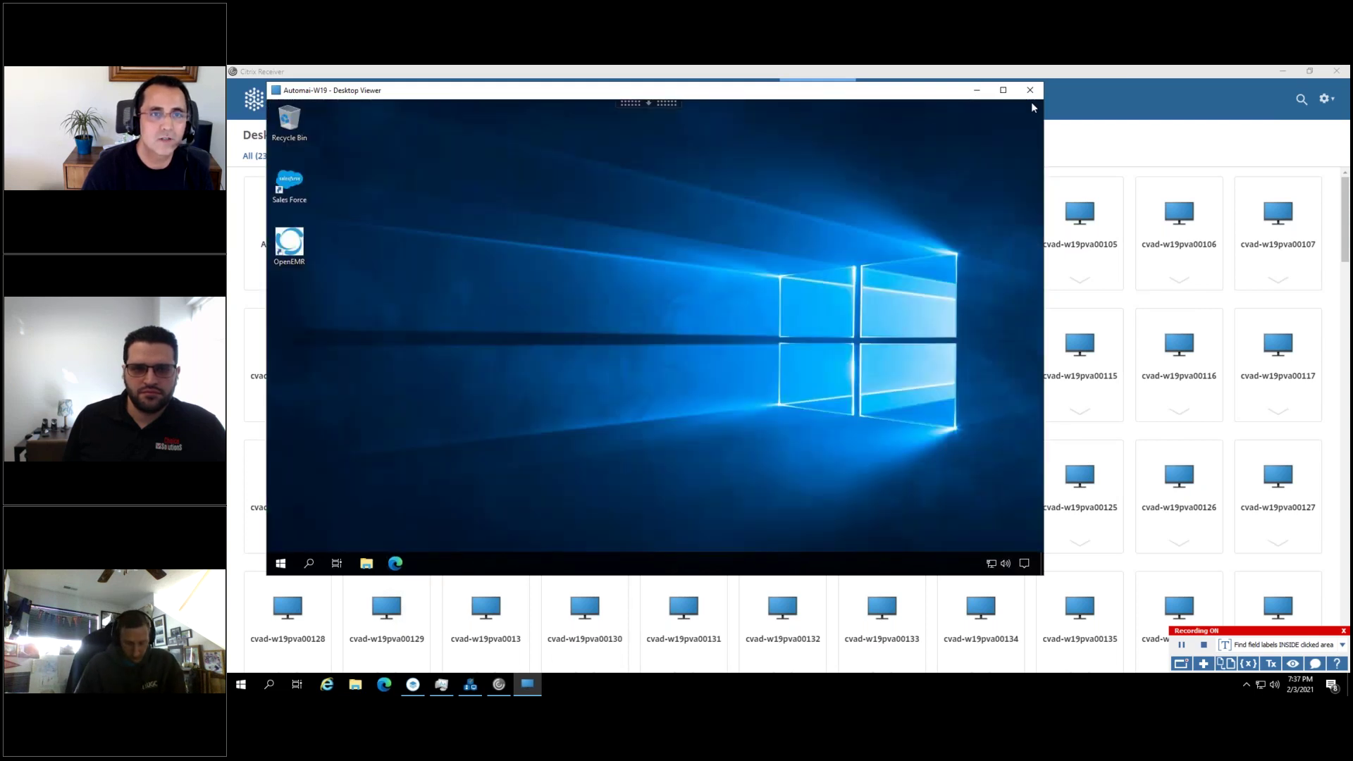
Step: Disconnect the virtual desktop, log off Citrix Receiver and close its window
click(647, 104)
click(732, 121)
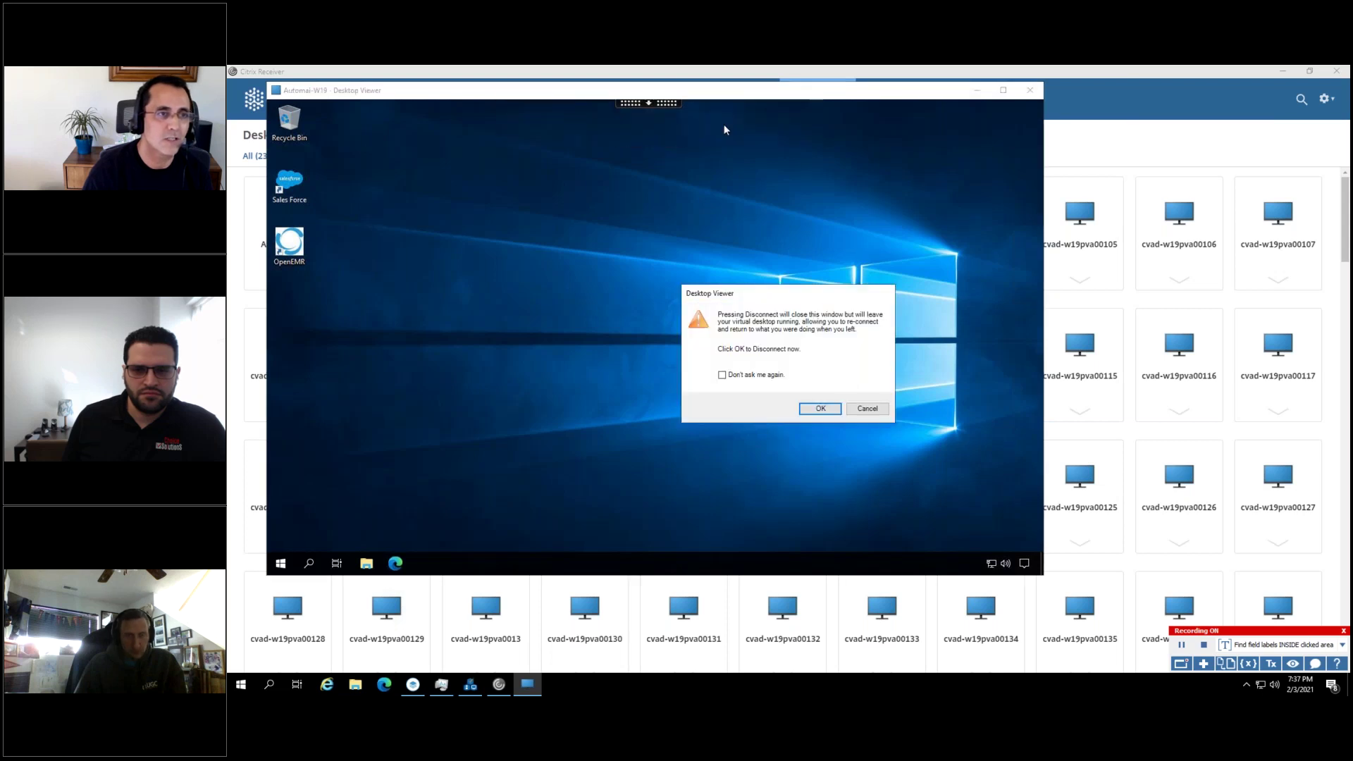
click(820, 414)
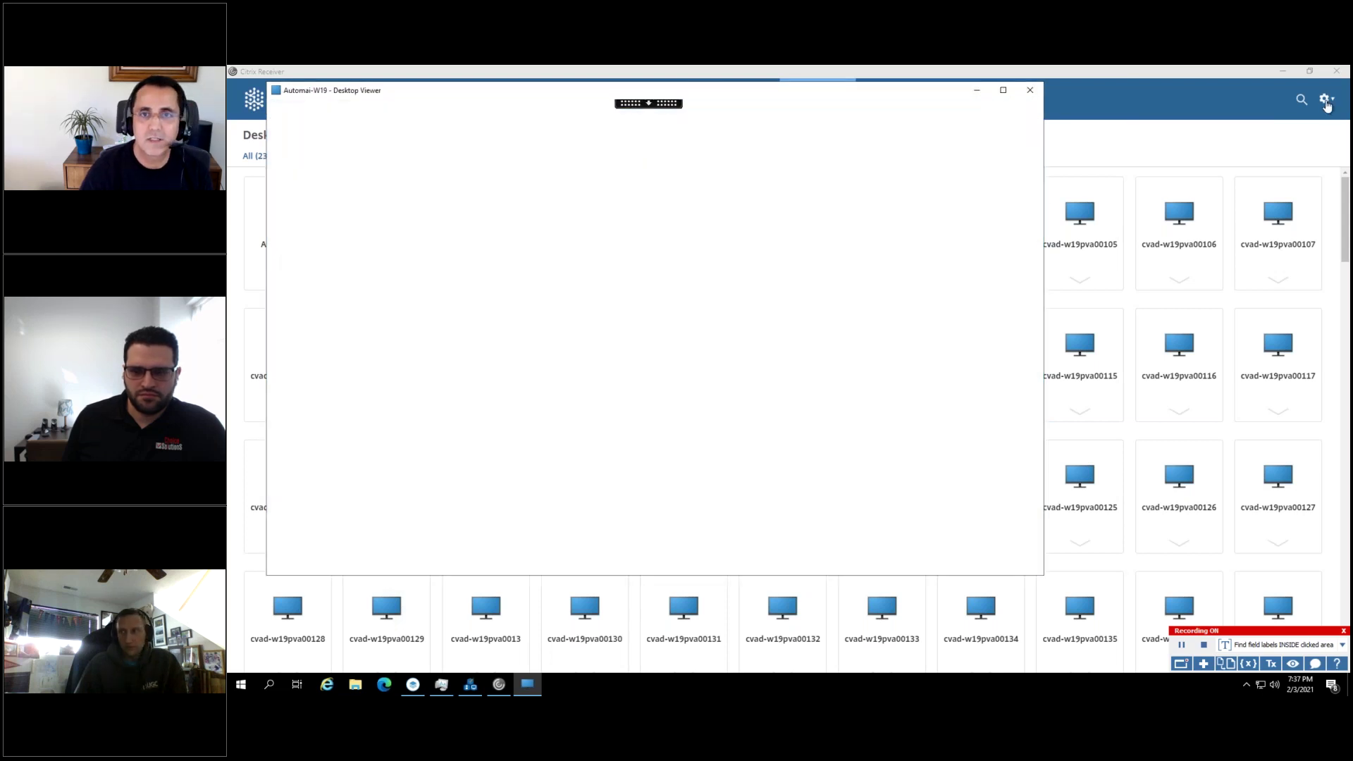
click(1326, 101)
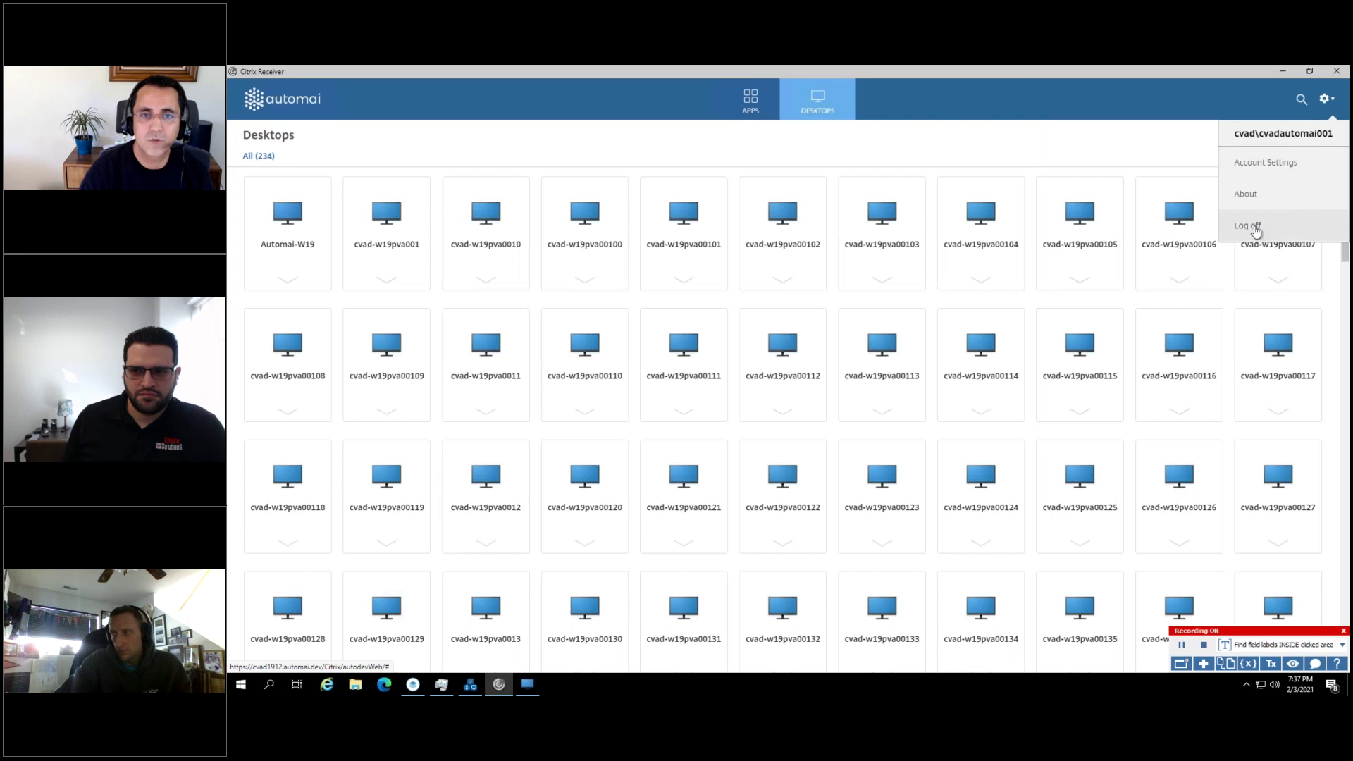
click(1246, 225)
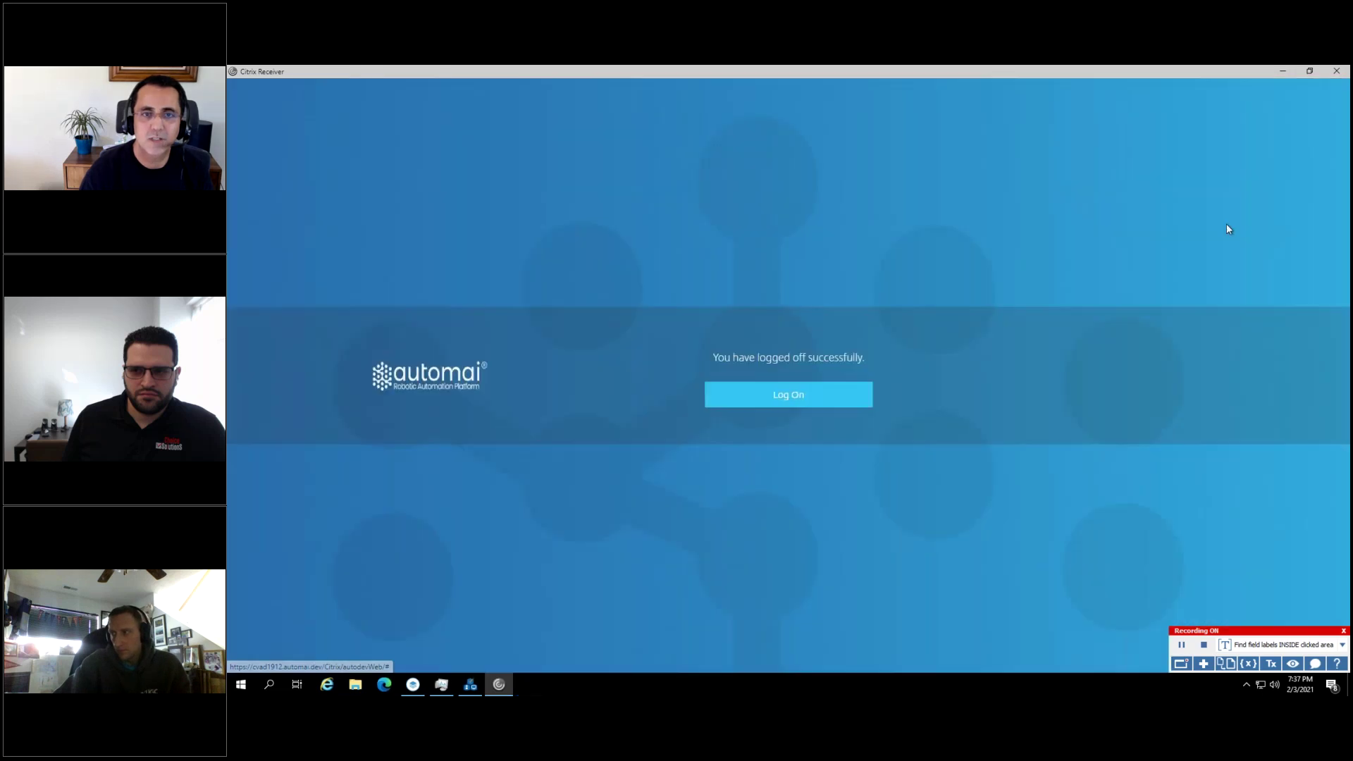
click(1337, 71)
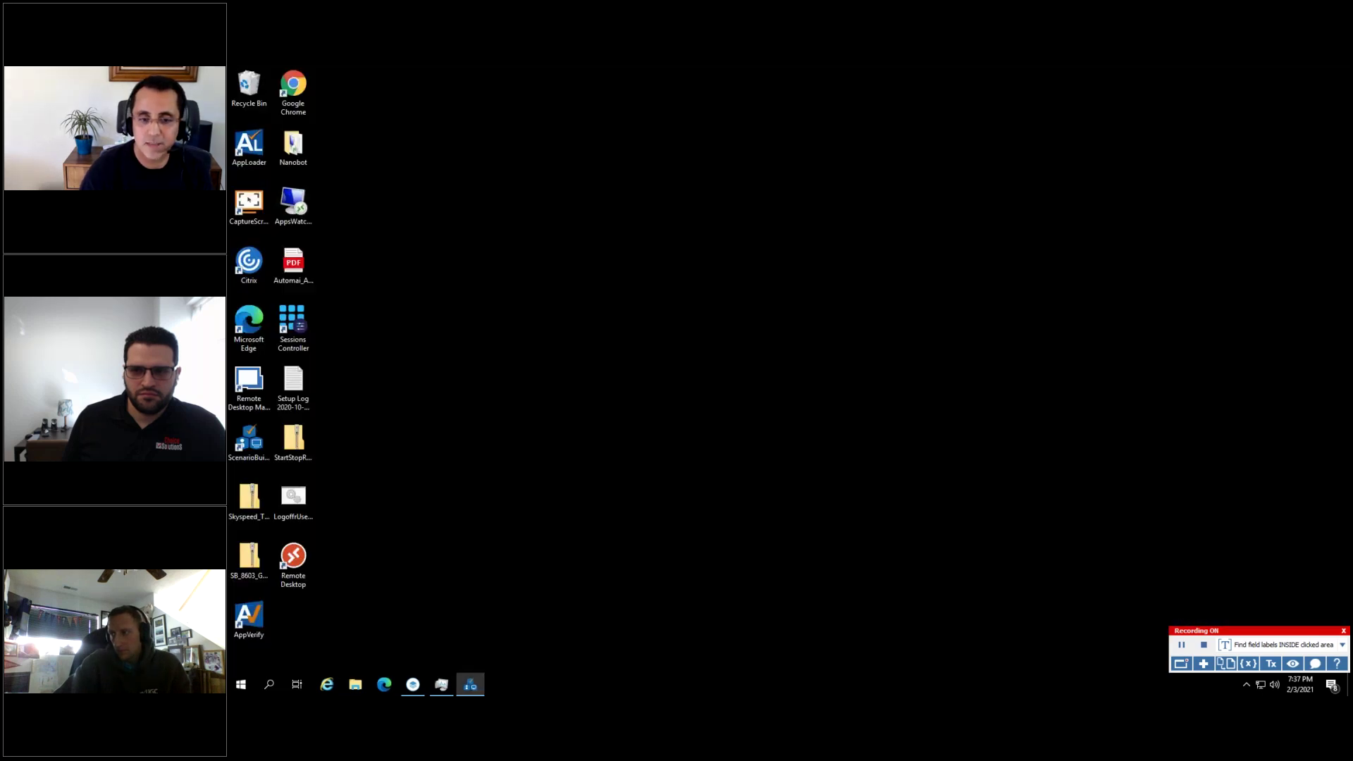
Step: Stop recording and select the Find Image In Active Window step with the gear images
click(1343, 631)
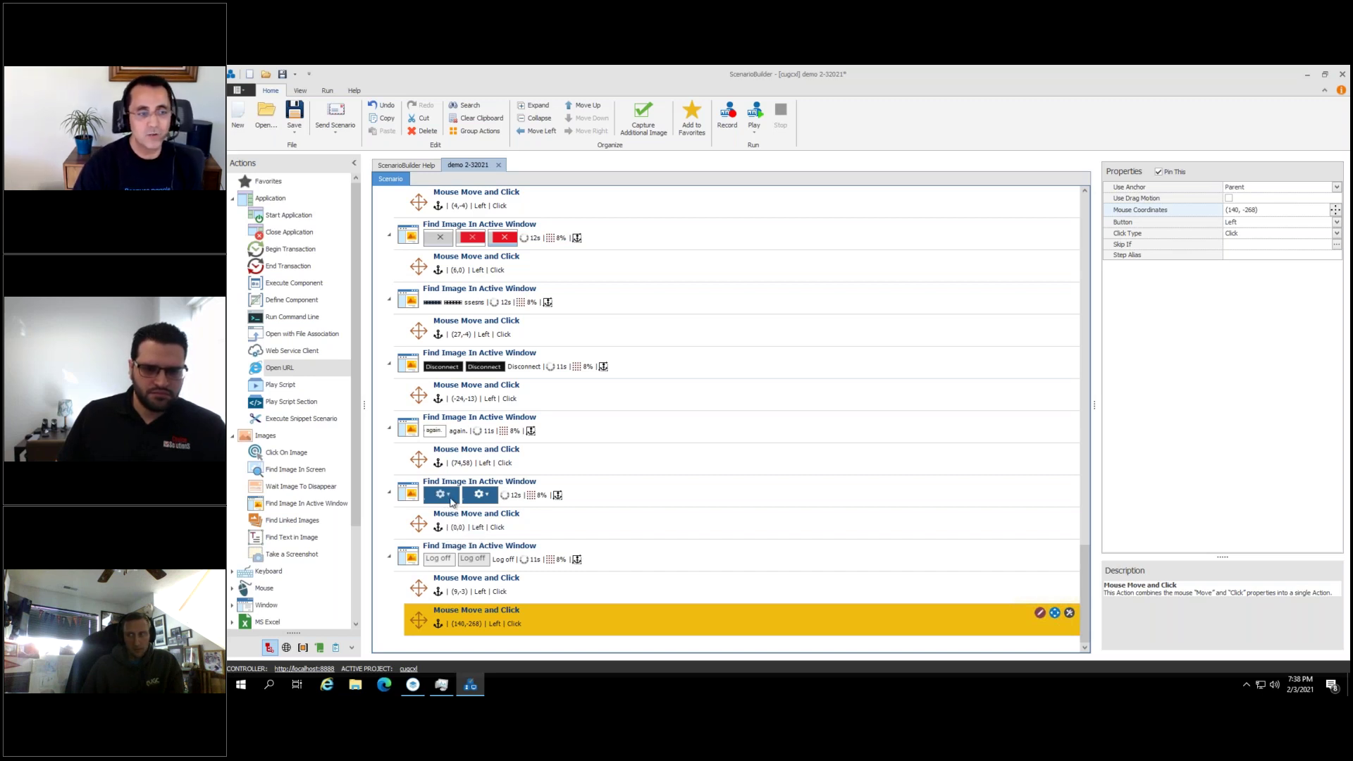
click(448, 500)
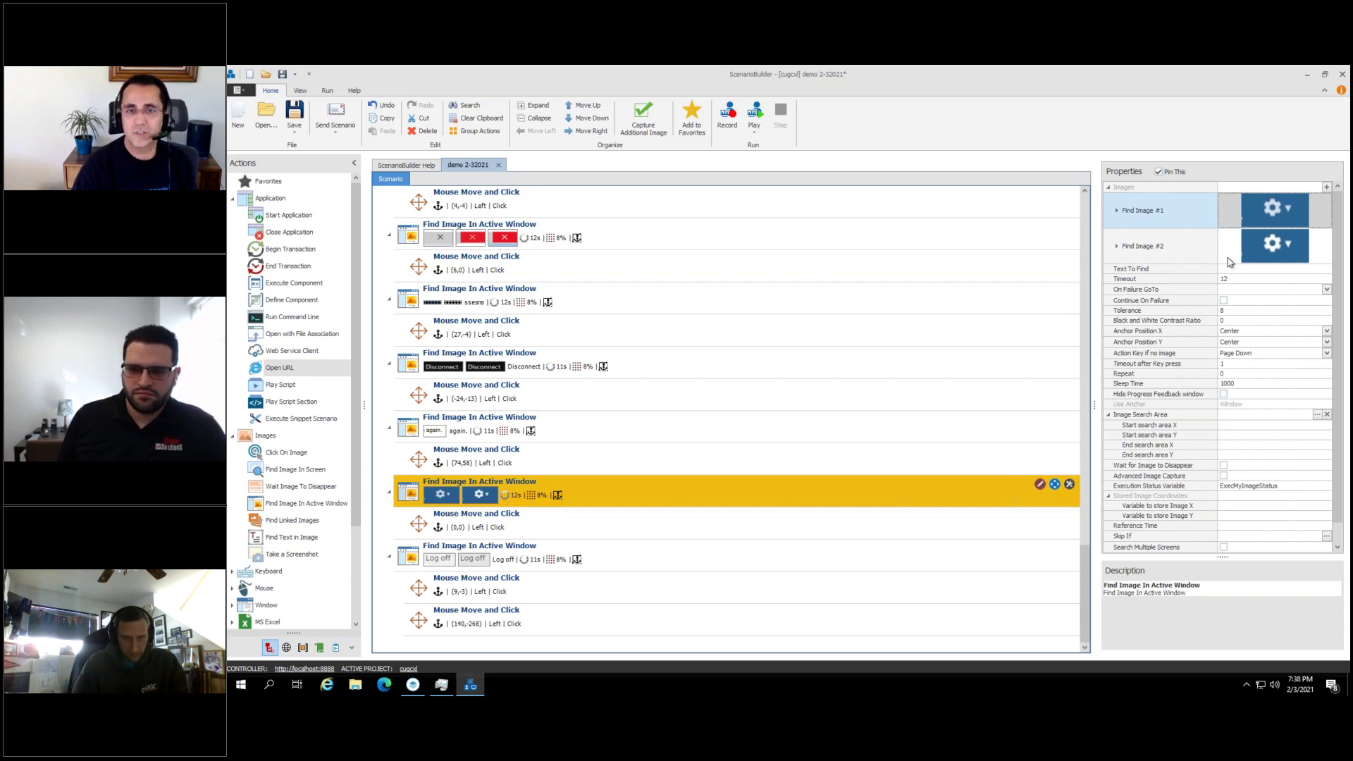
Step: Set Find Image #2's black-and-white Contrast Tolerance to 67 and update the step
right_click(1248, 248)
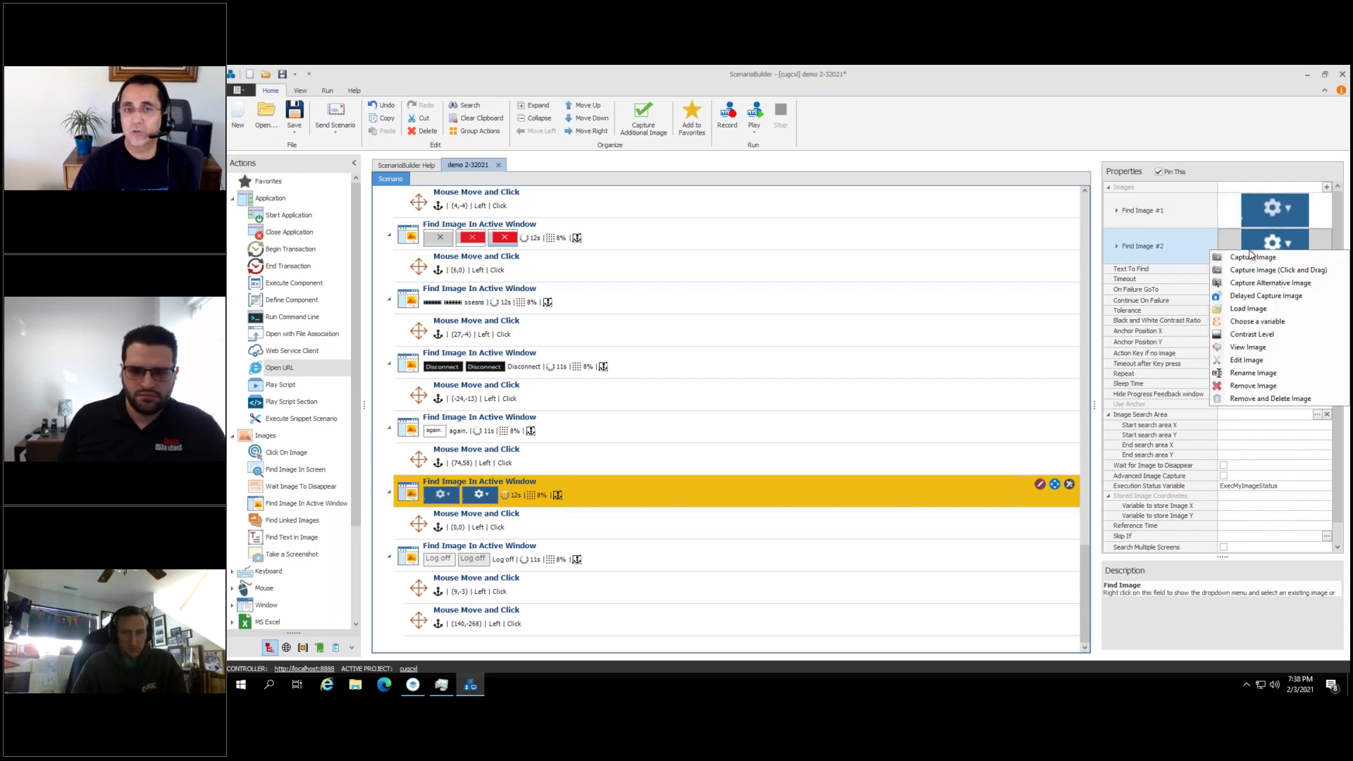
click(1252, 335)
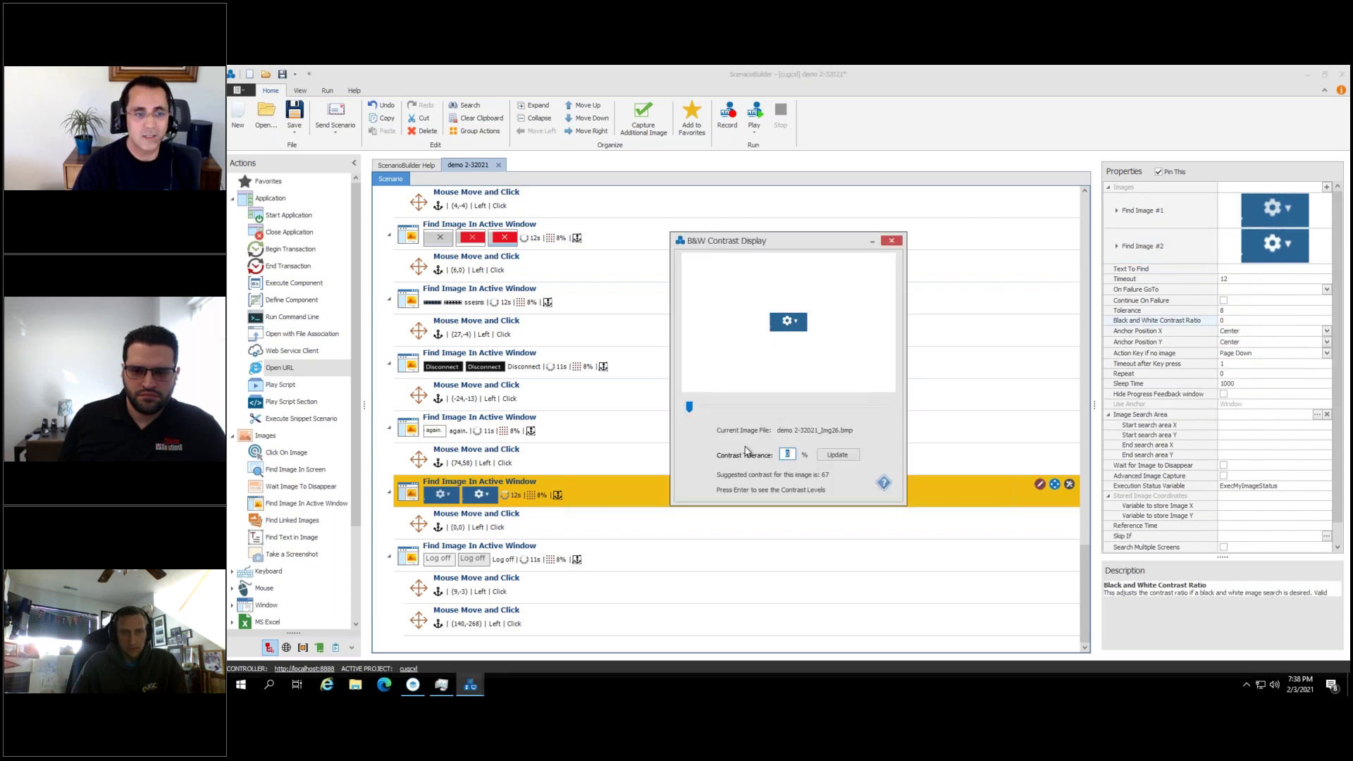
drag(689, 406, 811, 406)
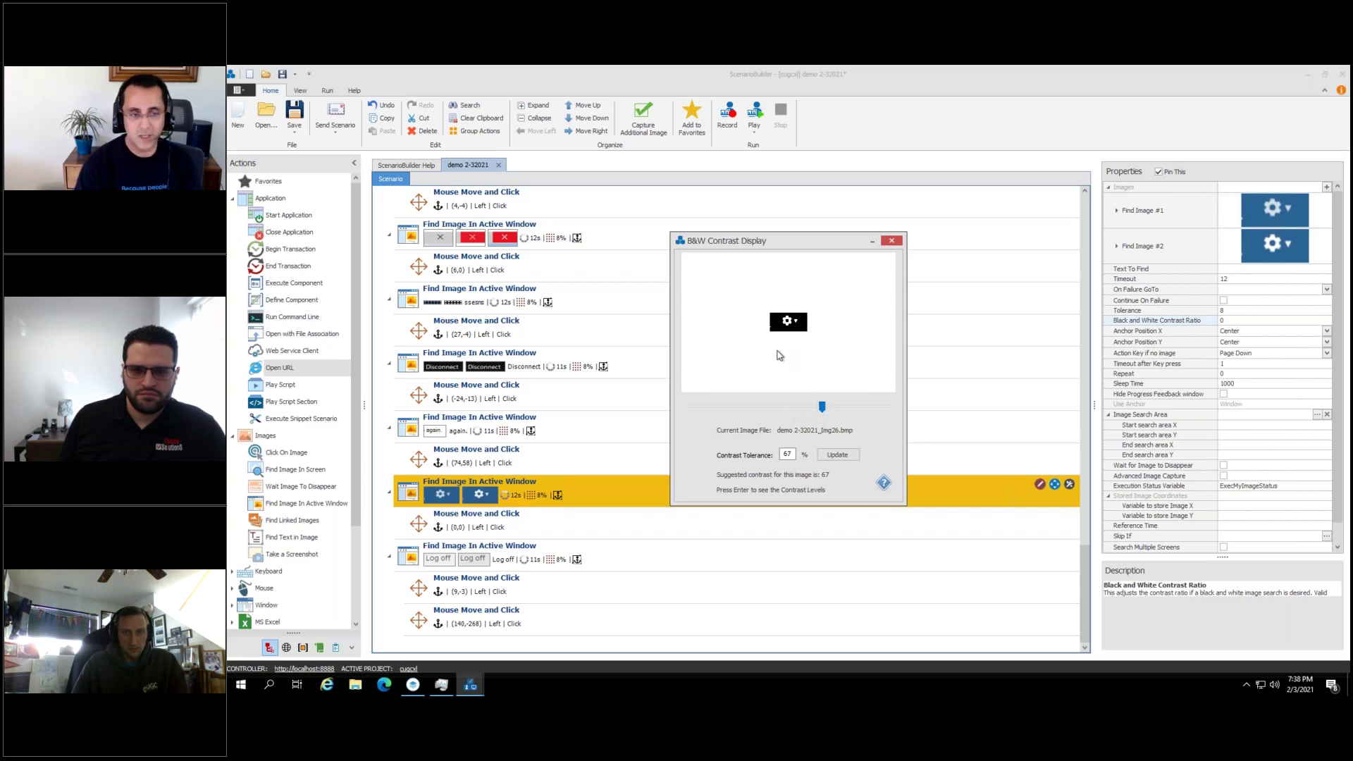
click(834, 457)
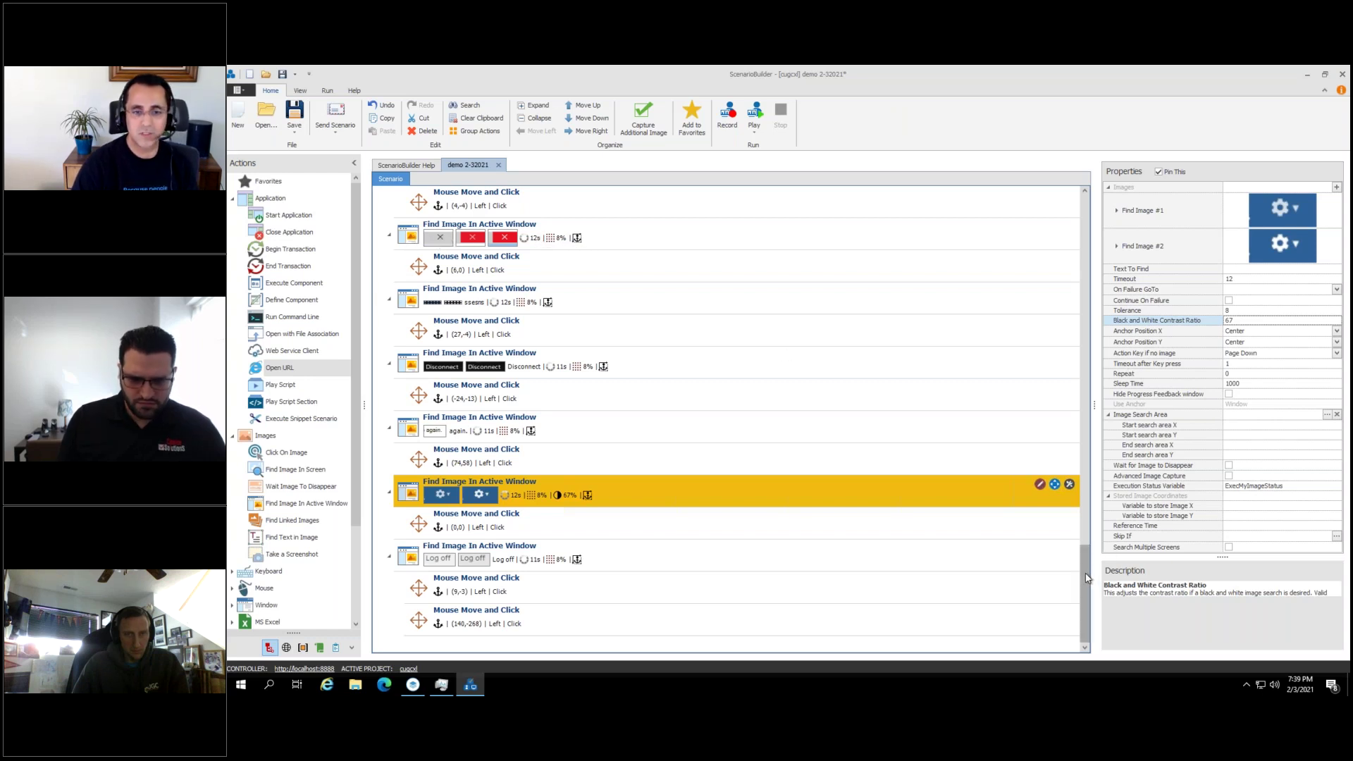
Step: Scroll the scenario step list up to the Citrix login steps
drag(1088, 536, 1099, 265)
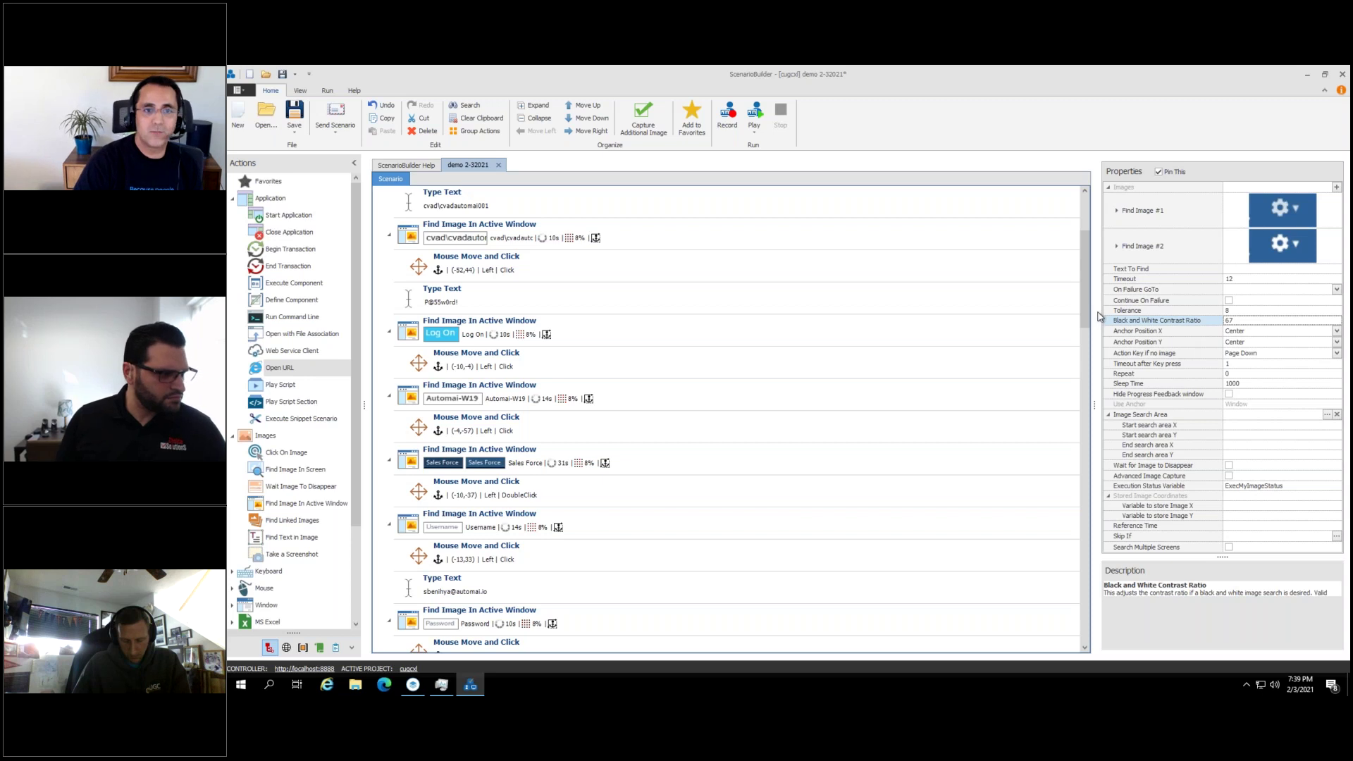
Step: Turn on Encrypt Text for the password Type Text step
double_click(455, 305)
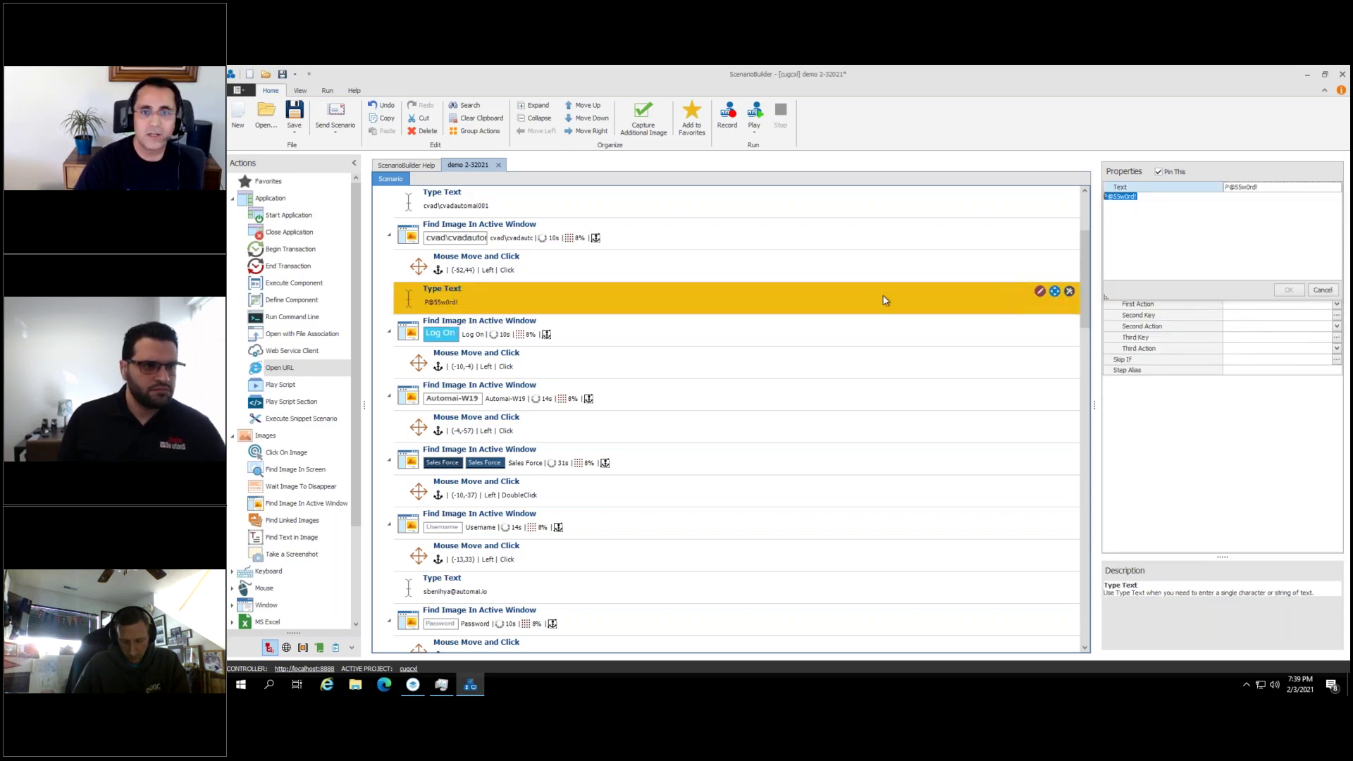
click(1320, 290)
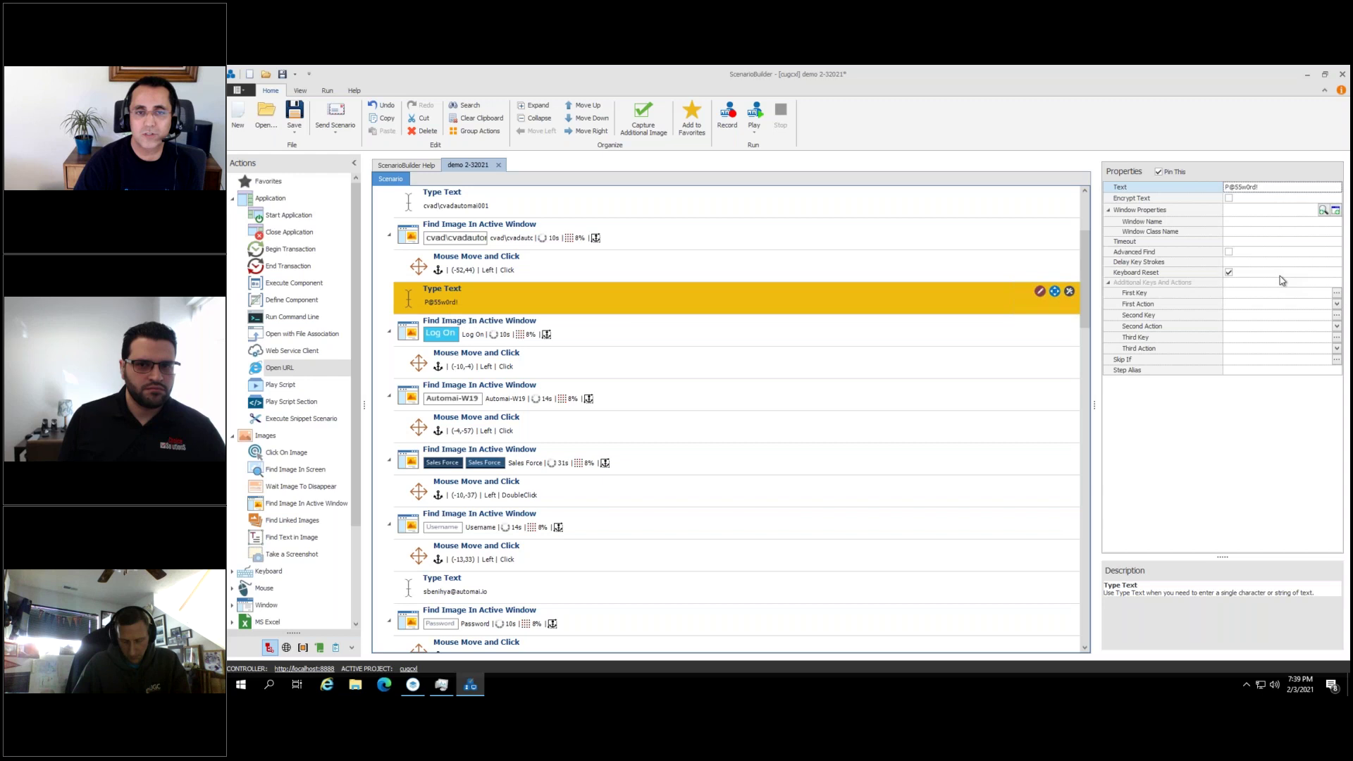
click(1230, 203)
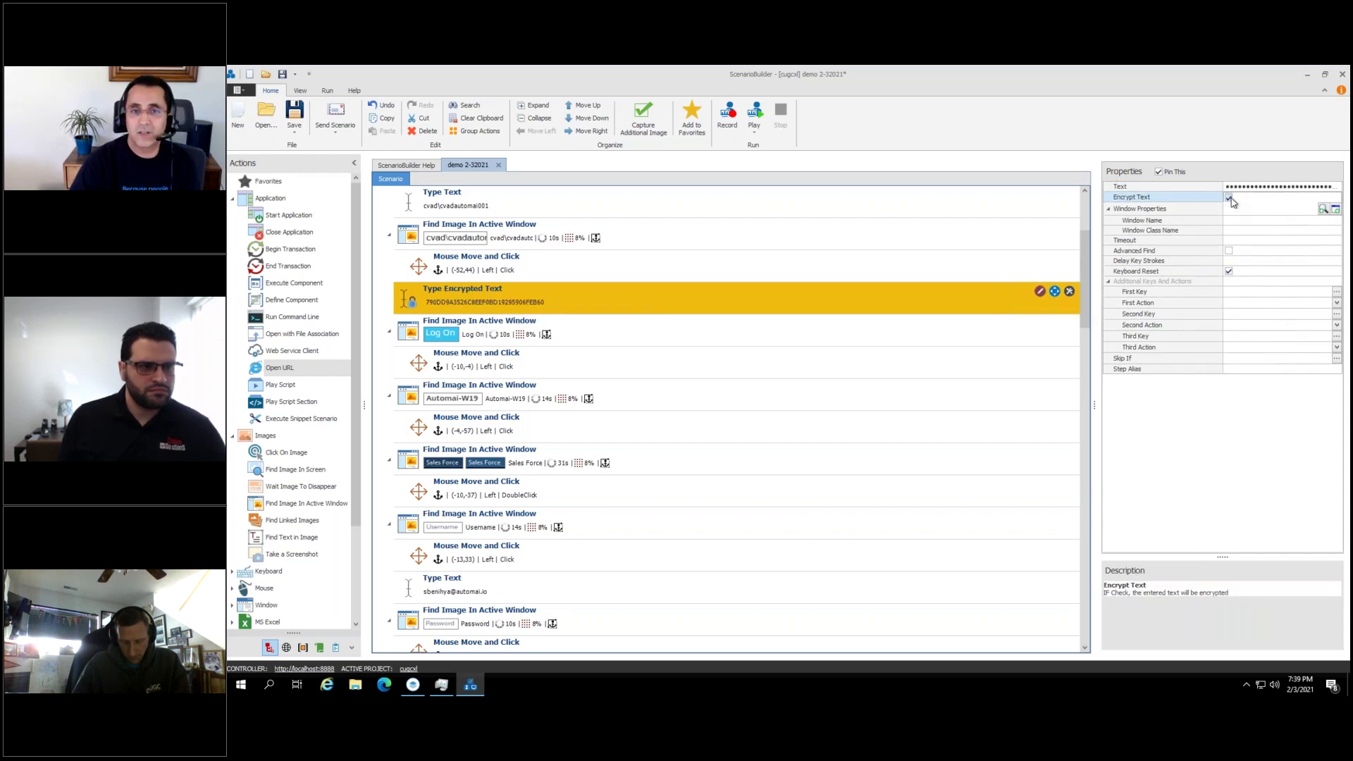
click(1229, 200)
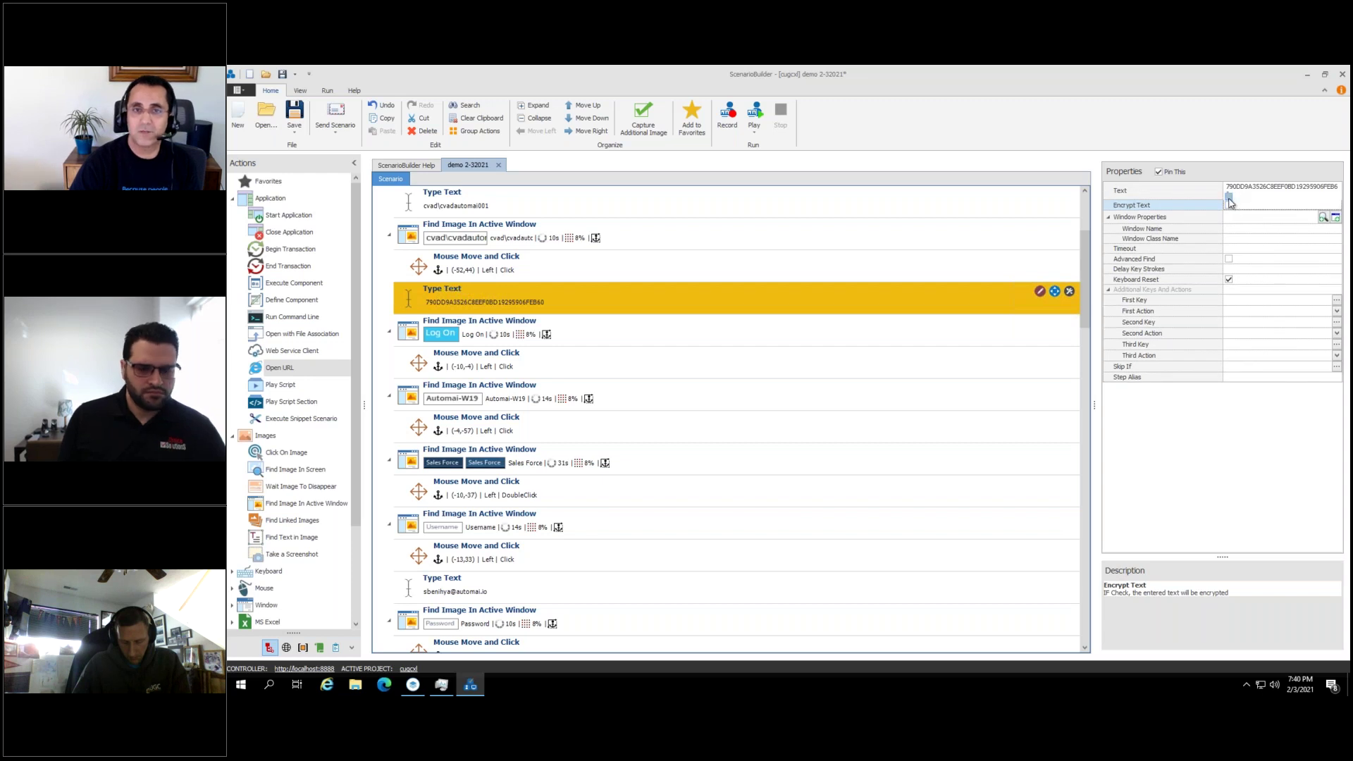
click(1229, 200)
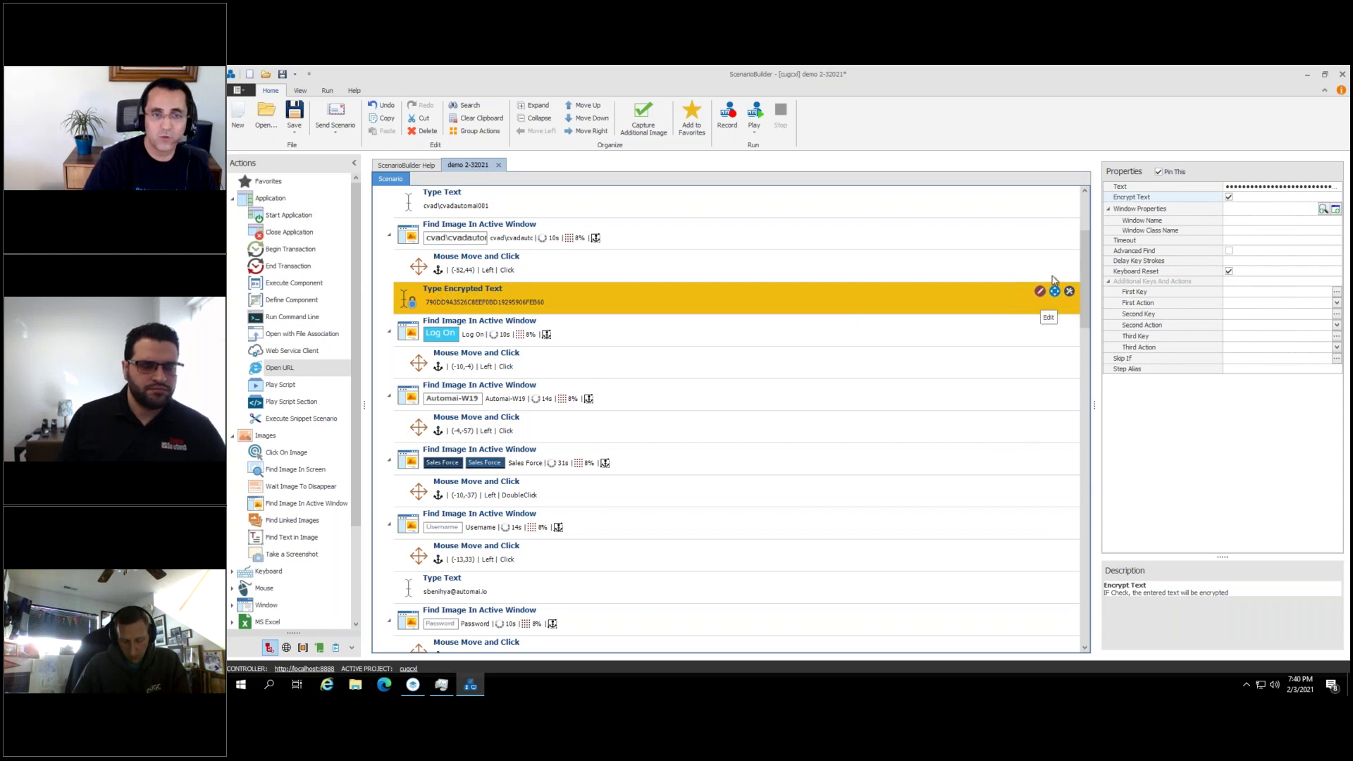
Step: Insert a Begin Transaction step after the Log On click step
drag(1088, 262, 1085, 238)
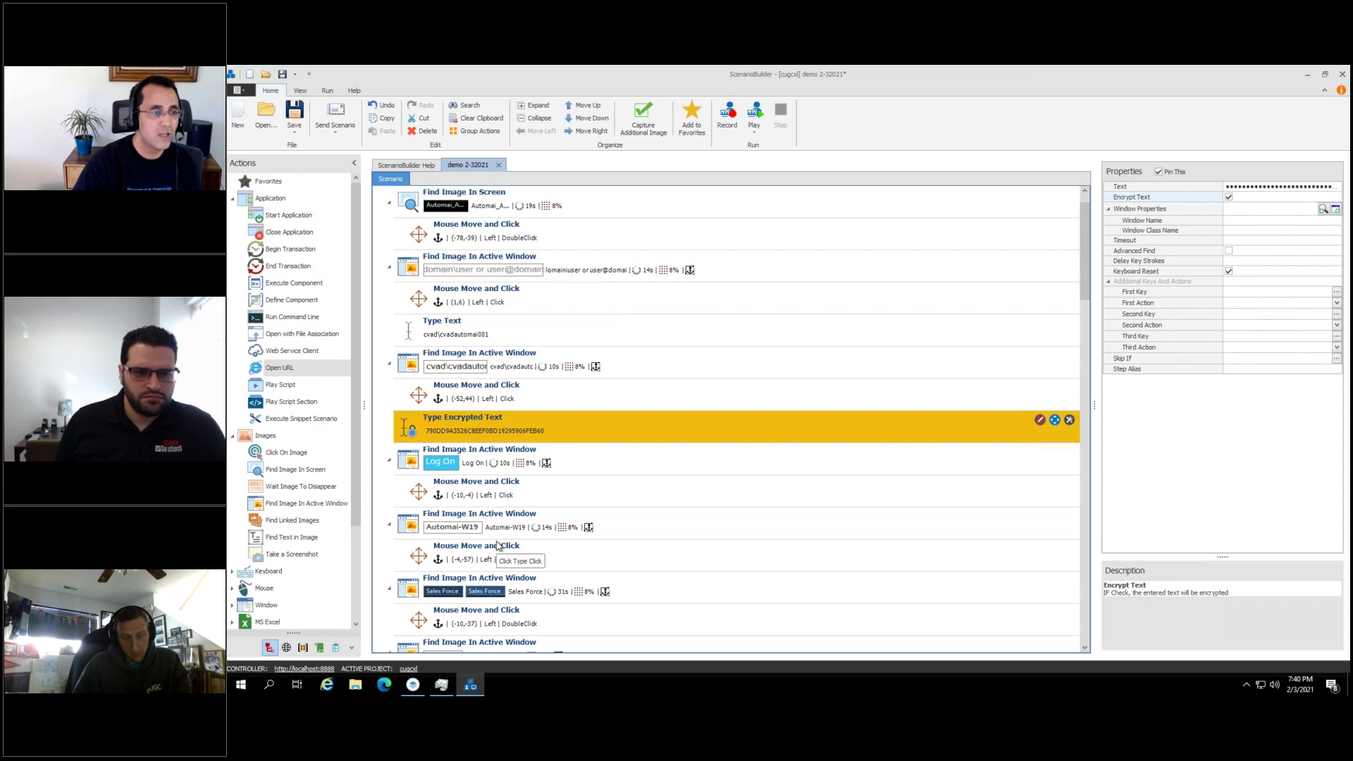
click(448, 465)
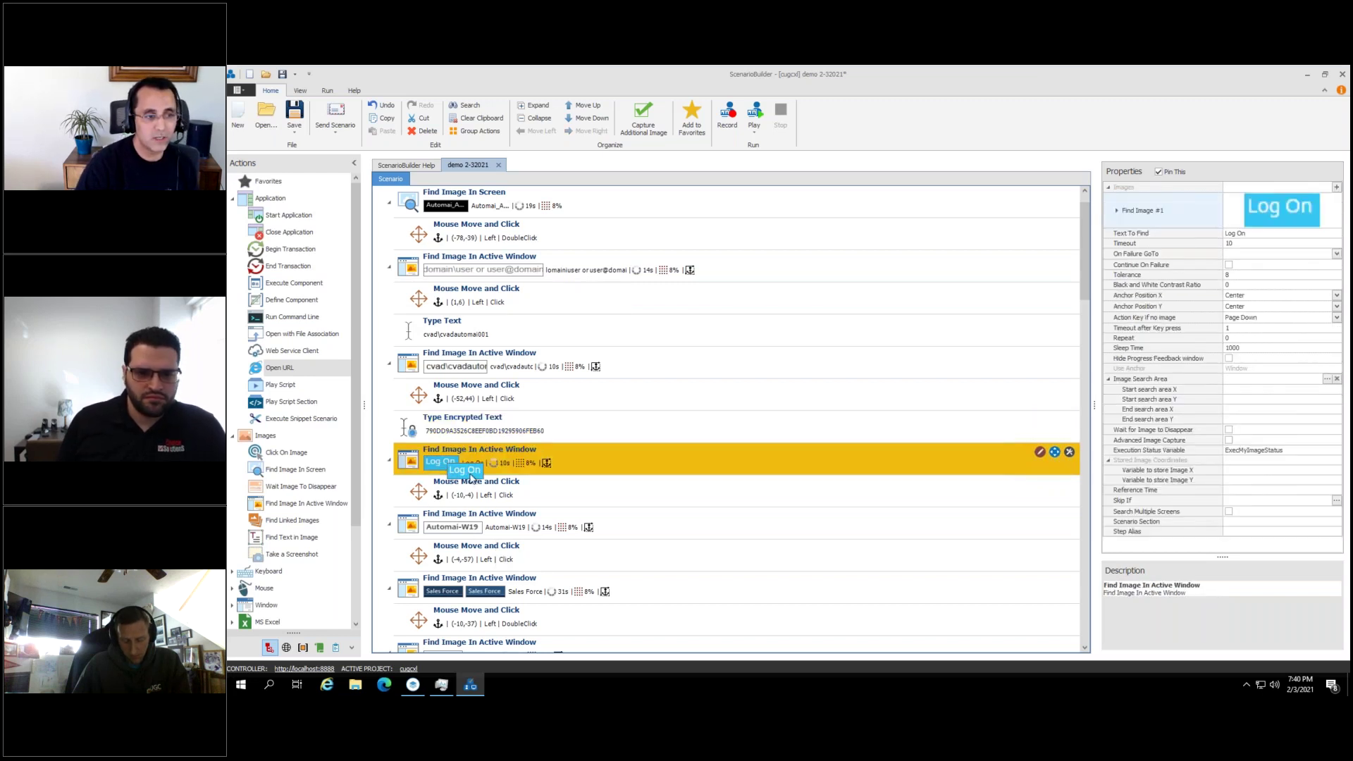
double_click(289, 249)
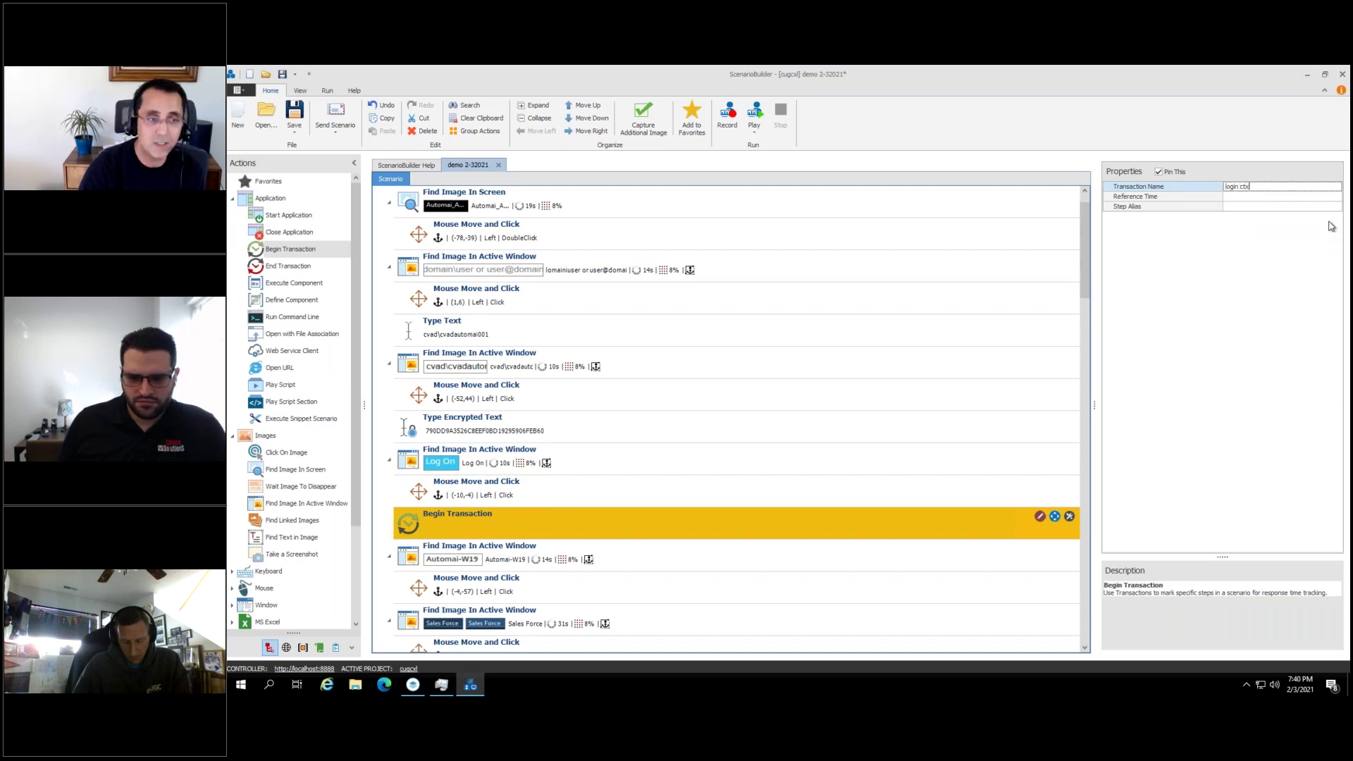
Step: Name the transaction 'login ctx' and close it with an End Transaction after the Automai-W19 click
click(568, 528)
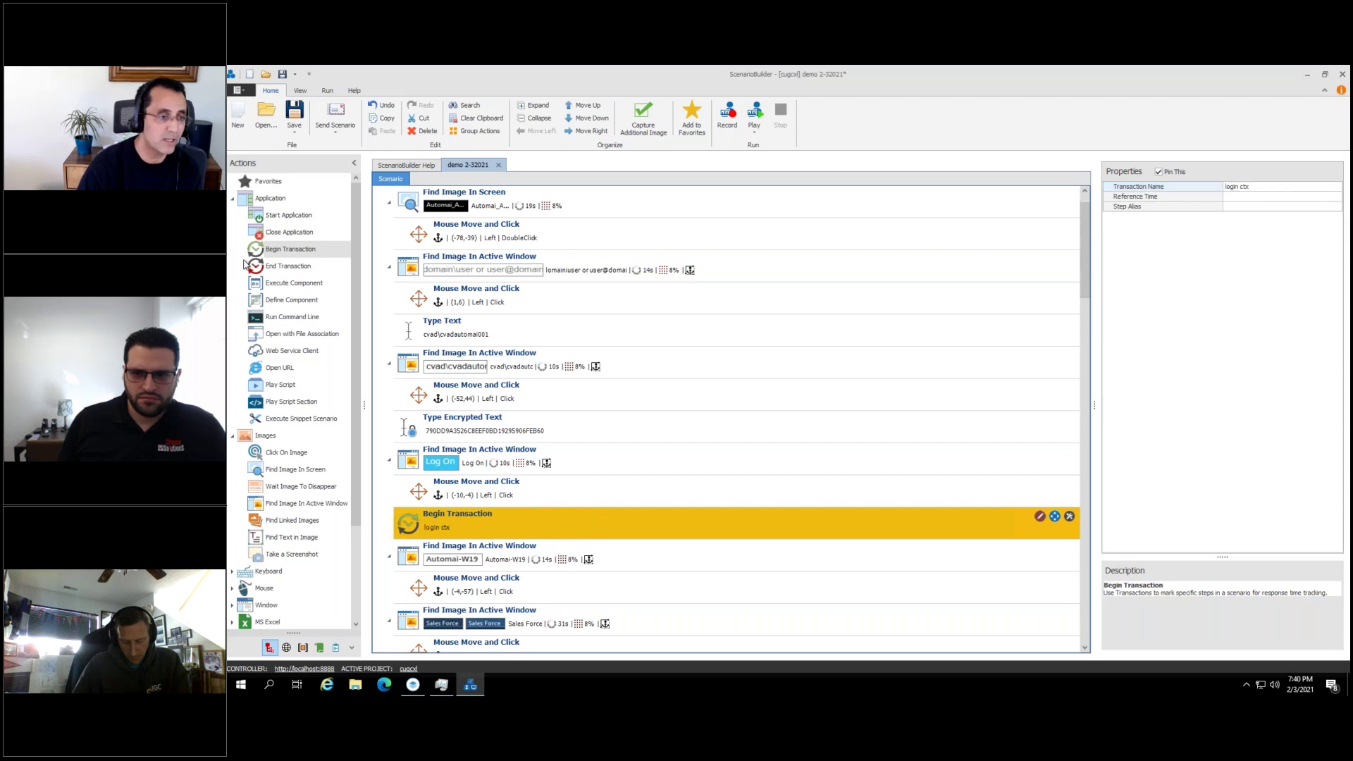
double_click(288, 266)
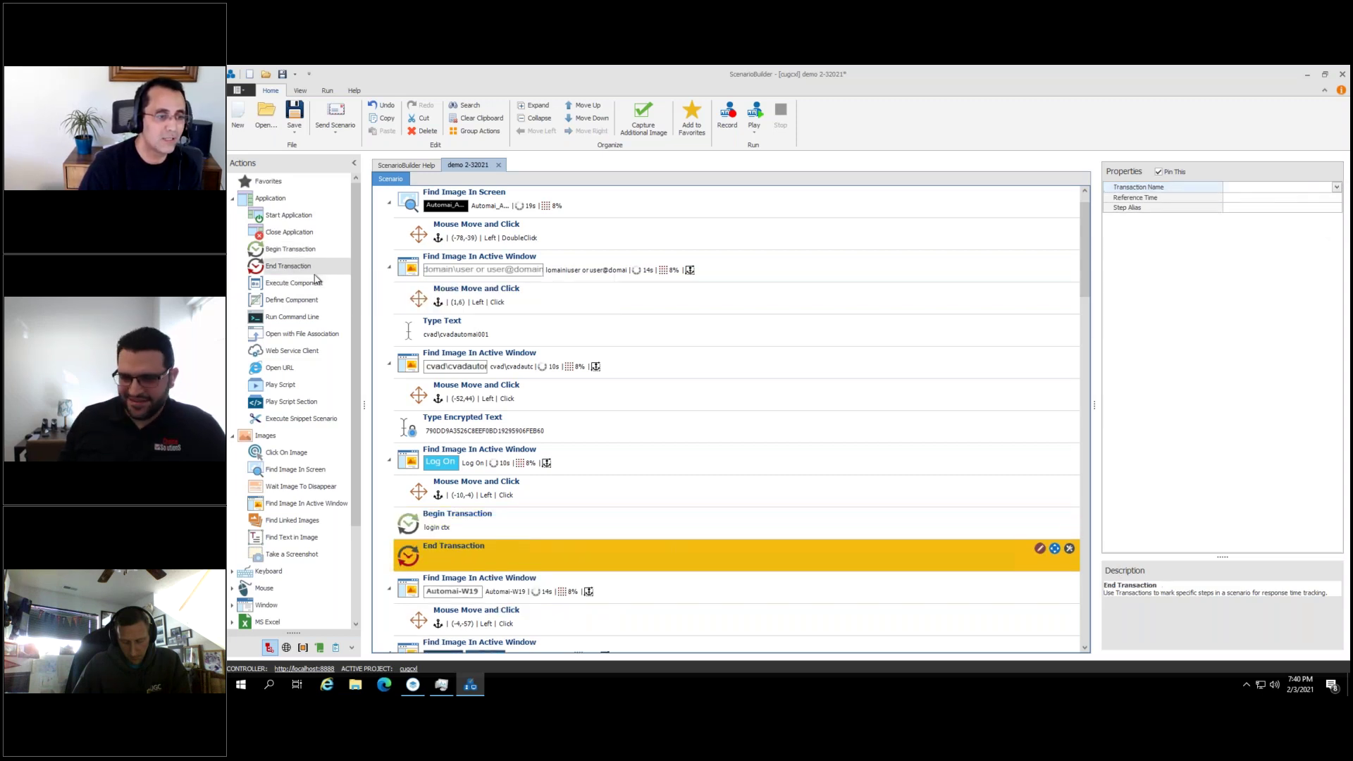
click(1337, 187)
click(1261, 197)
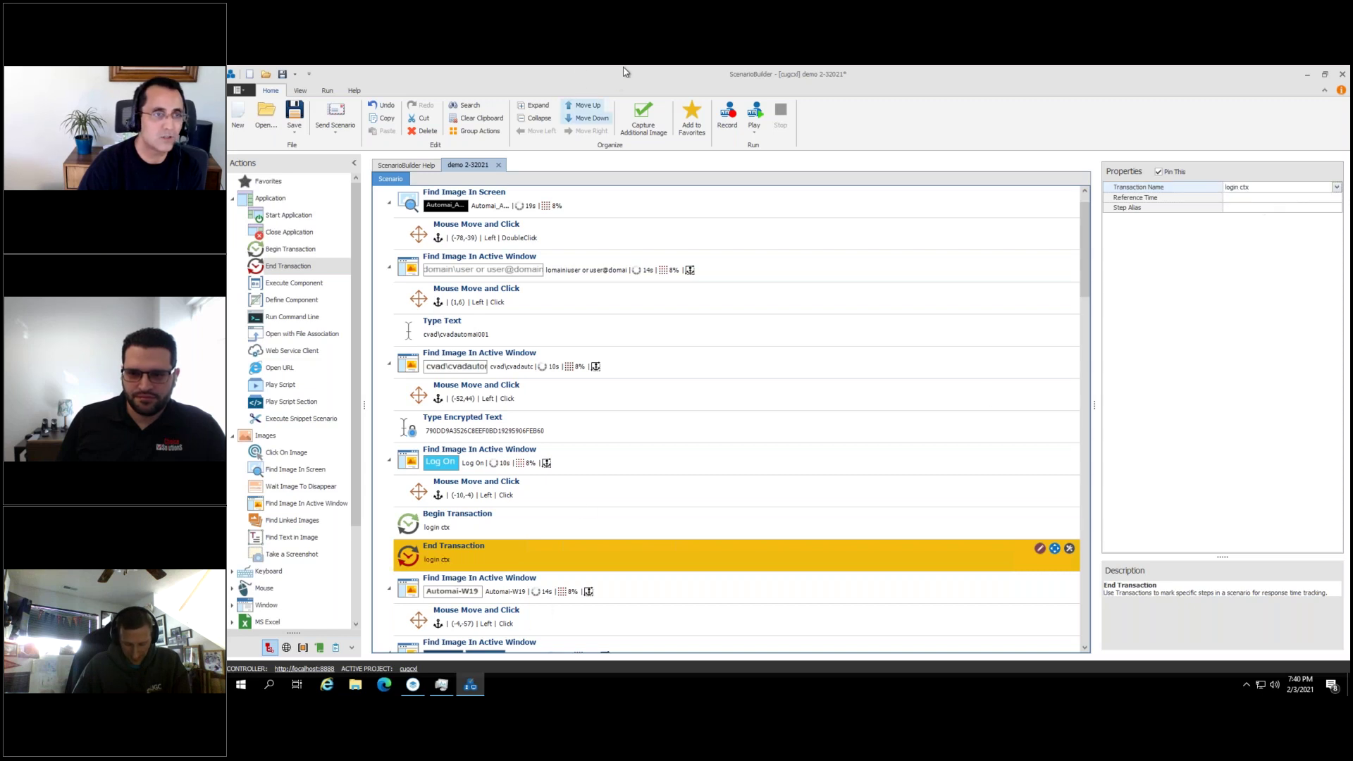
click(584, 120)
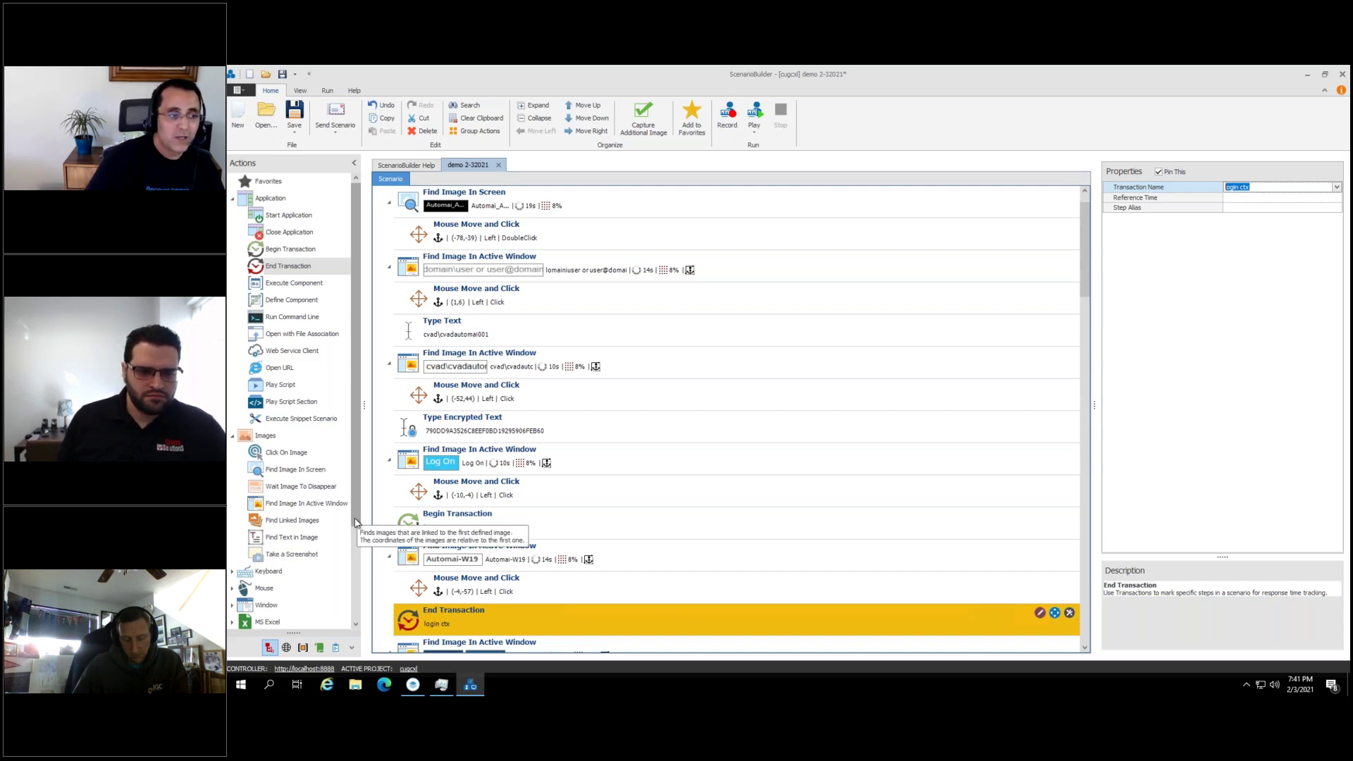
scroll(356, 523, down, 1)
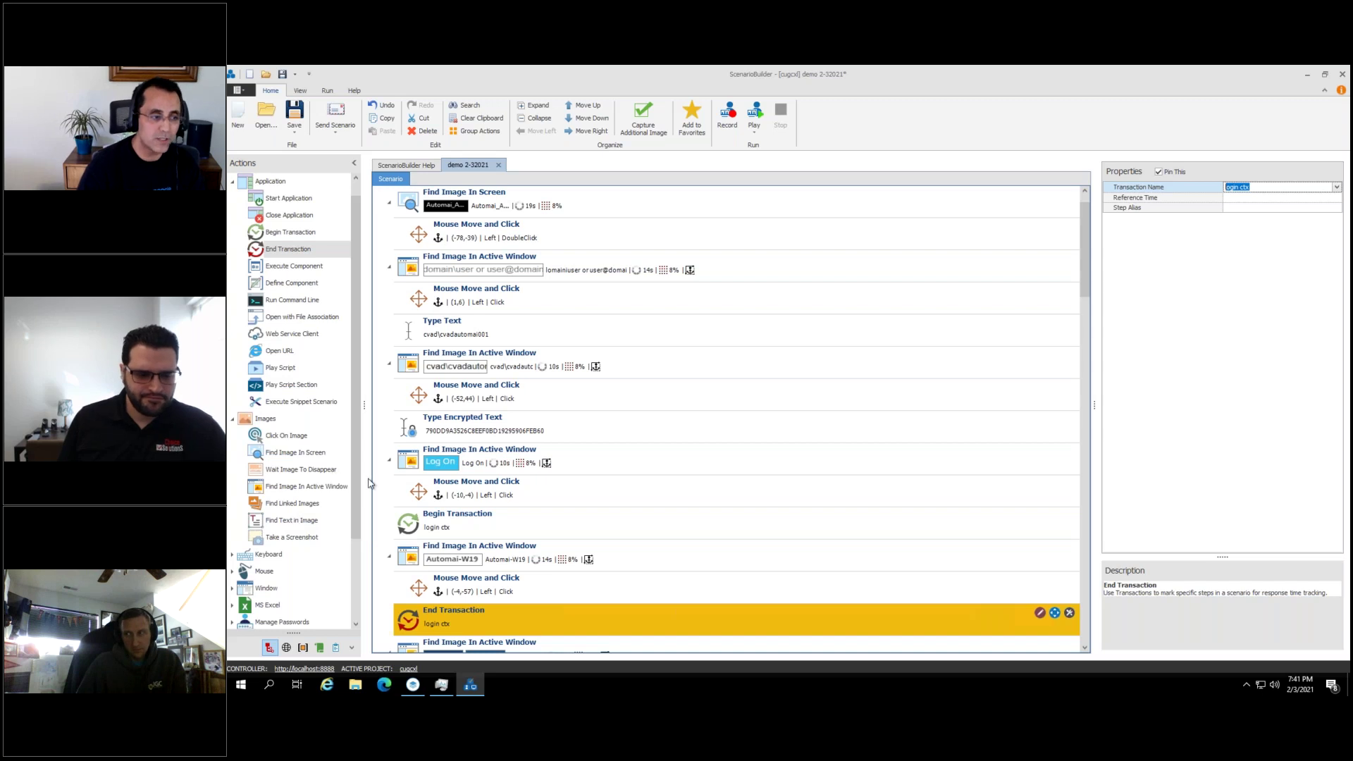
scroll(251, 520, down, 2)
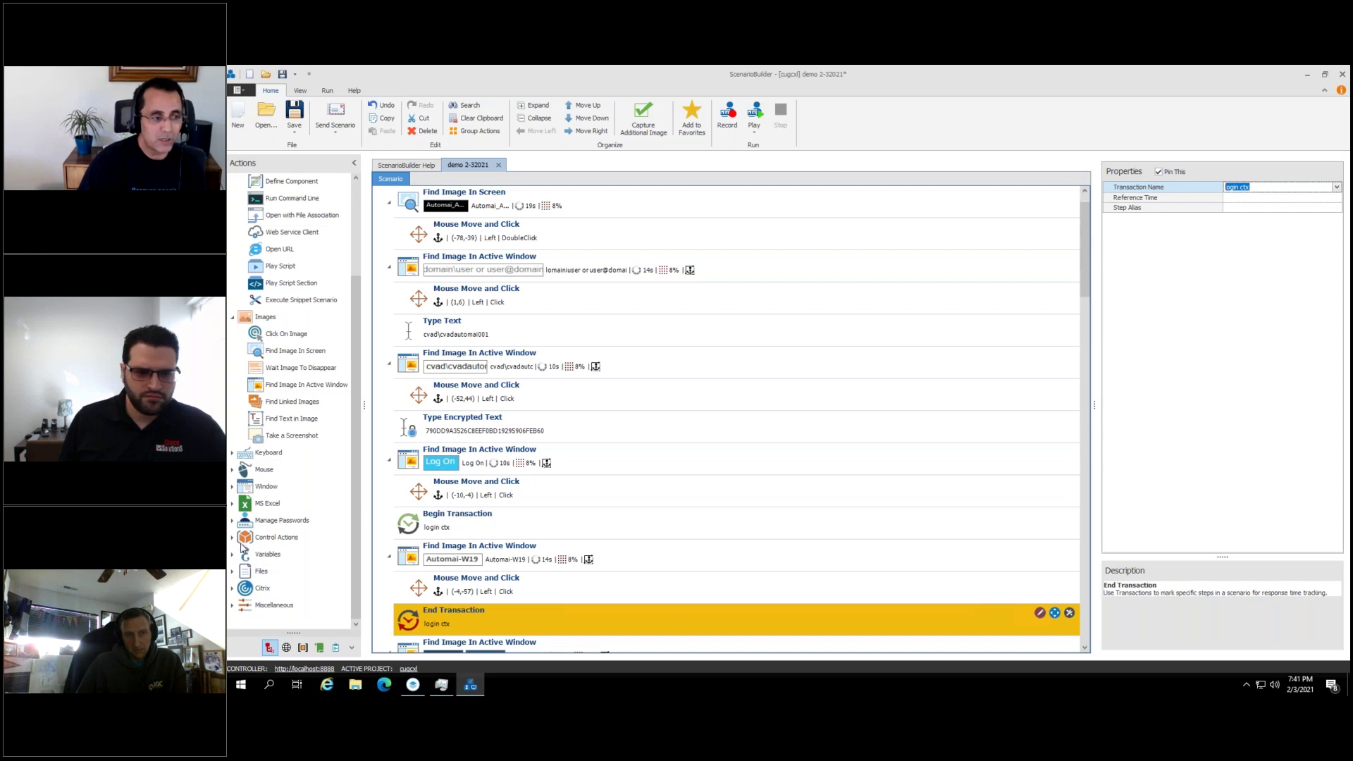
click(233, 538)
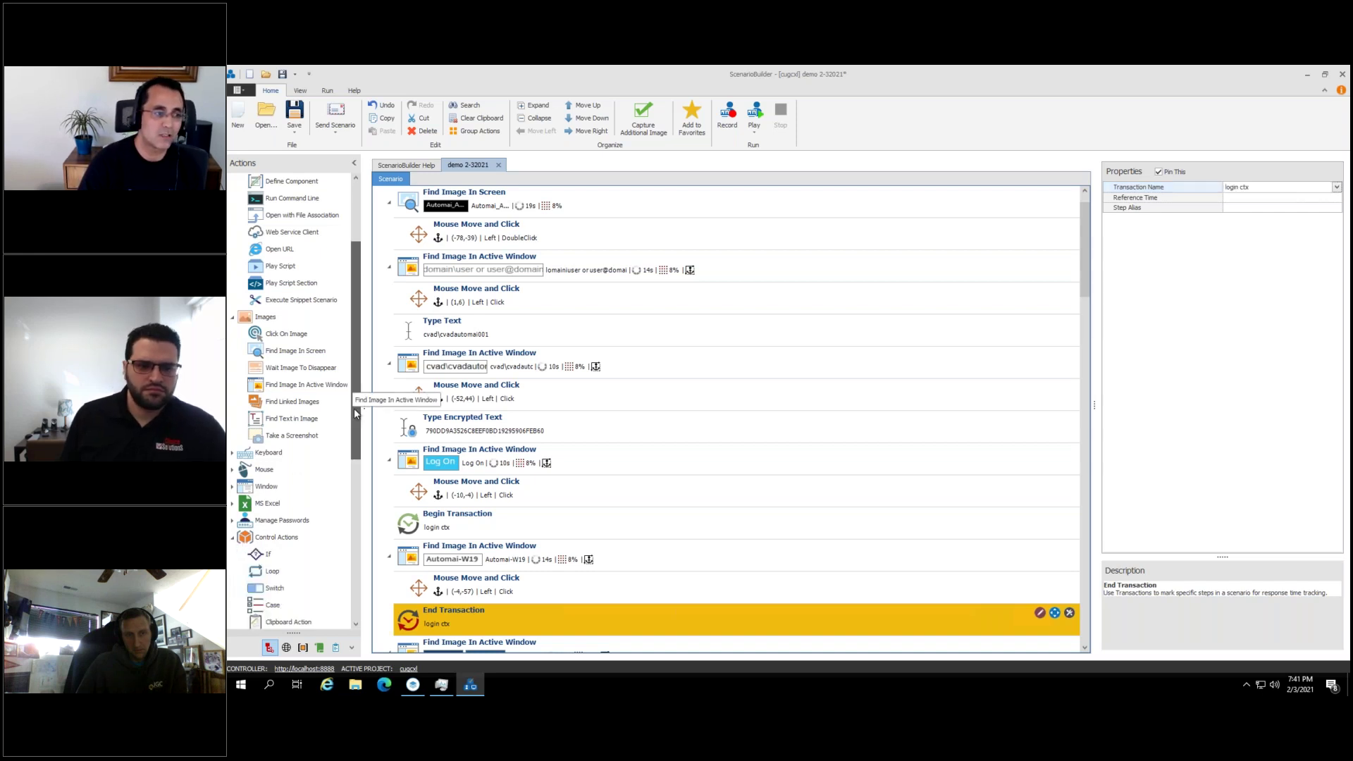
scroll(354, 408, down, 2)
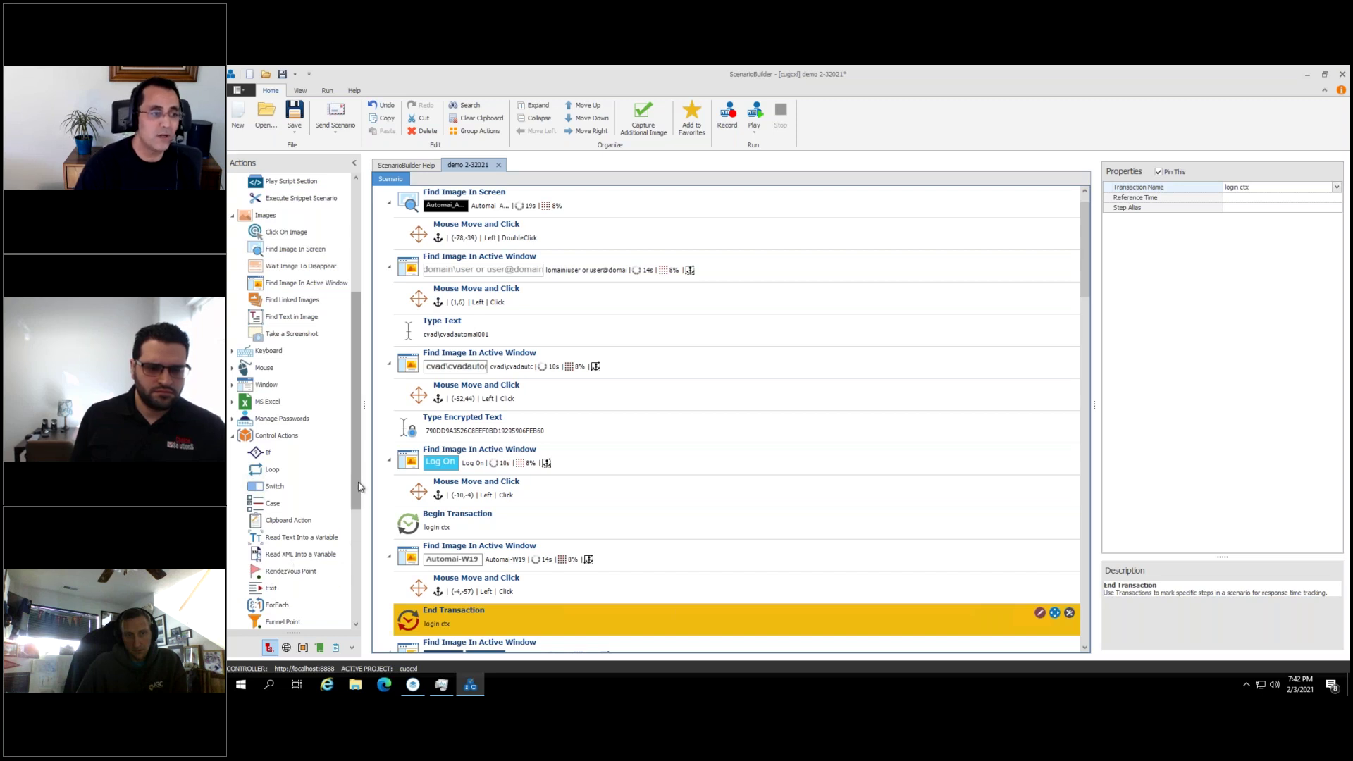
scroll(357, 504, down, 2)
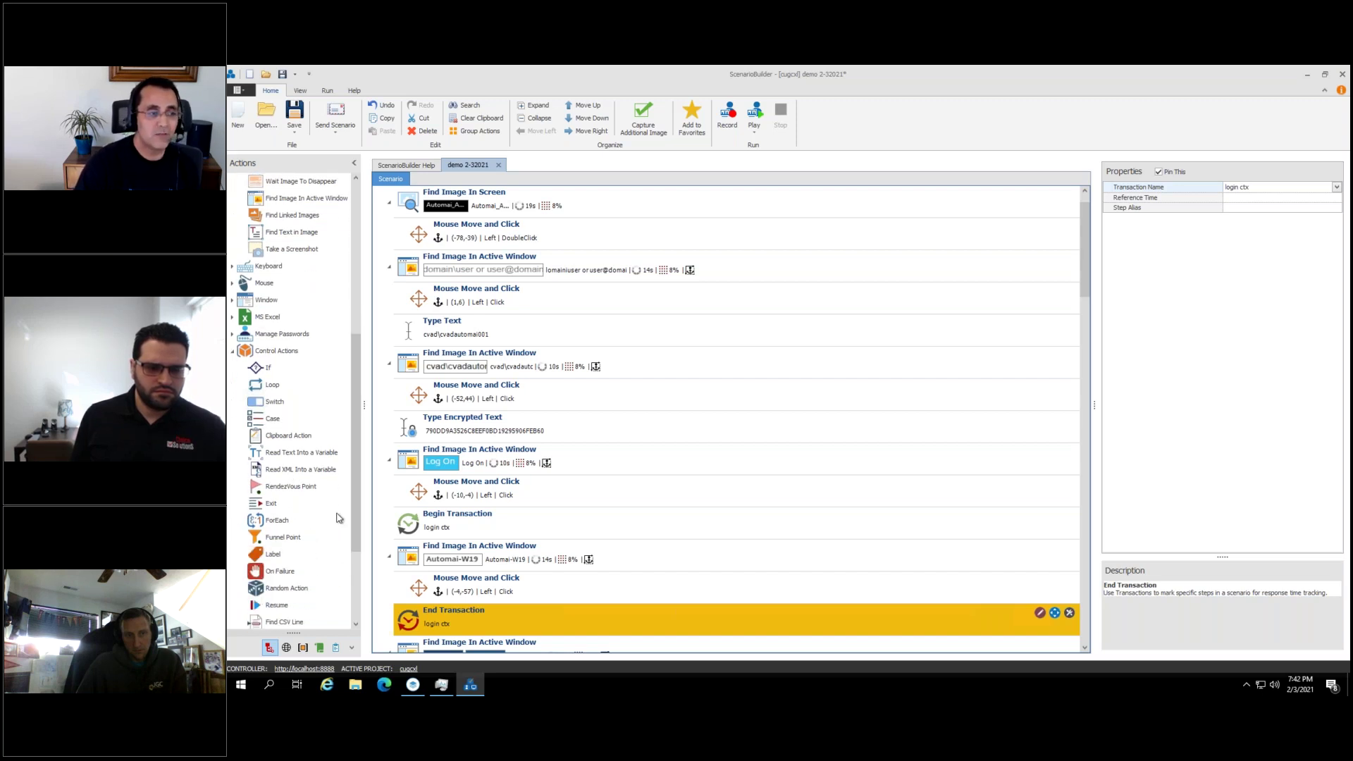
scroll(355, 553, down, 1)
scroll(356, 553, down, 1)
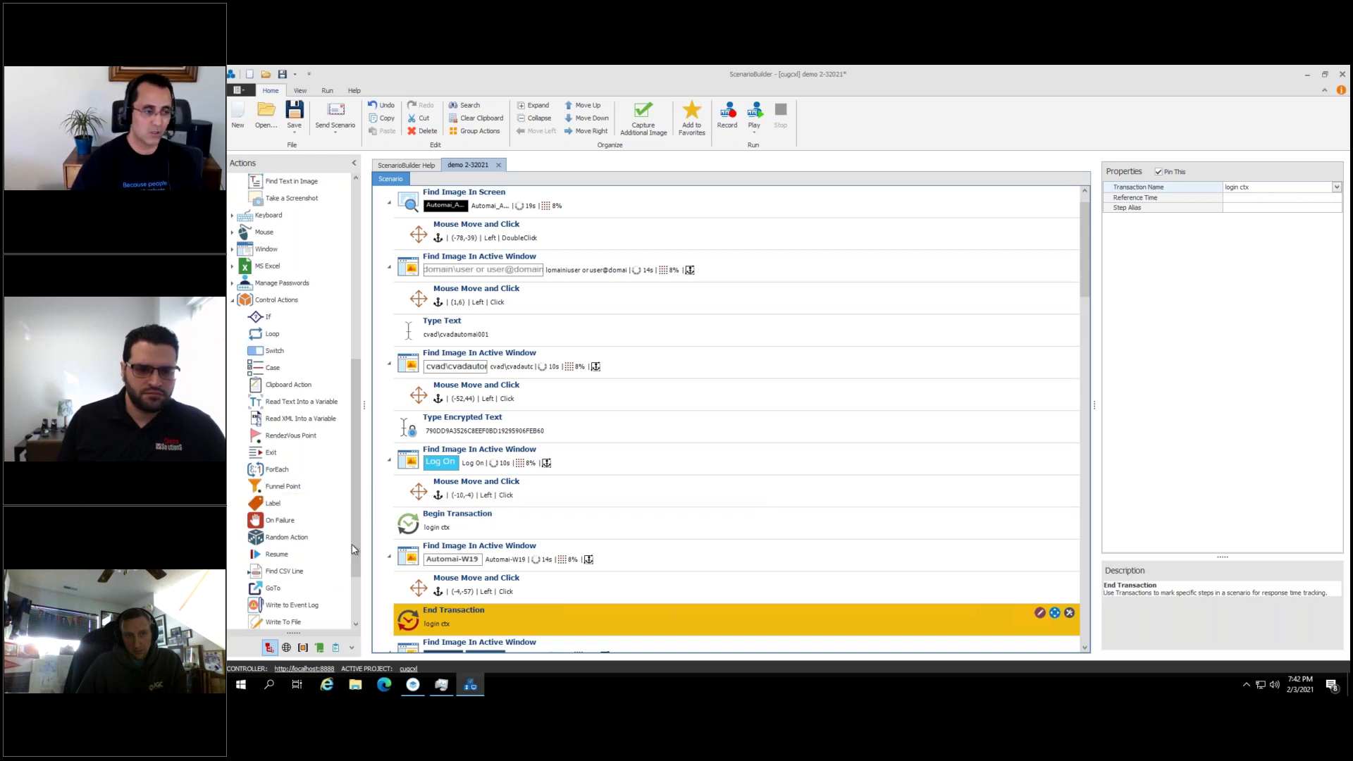
scroll(354, 544, down, 2)
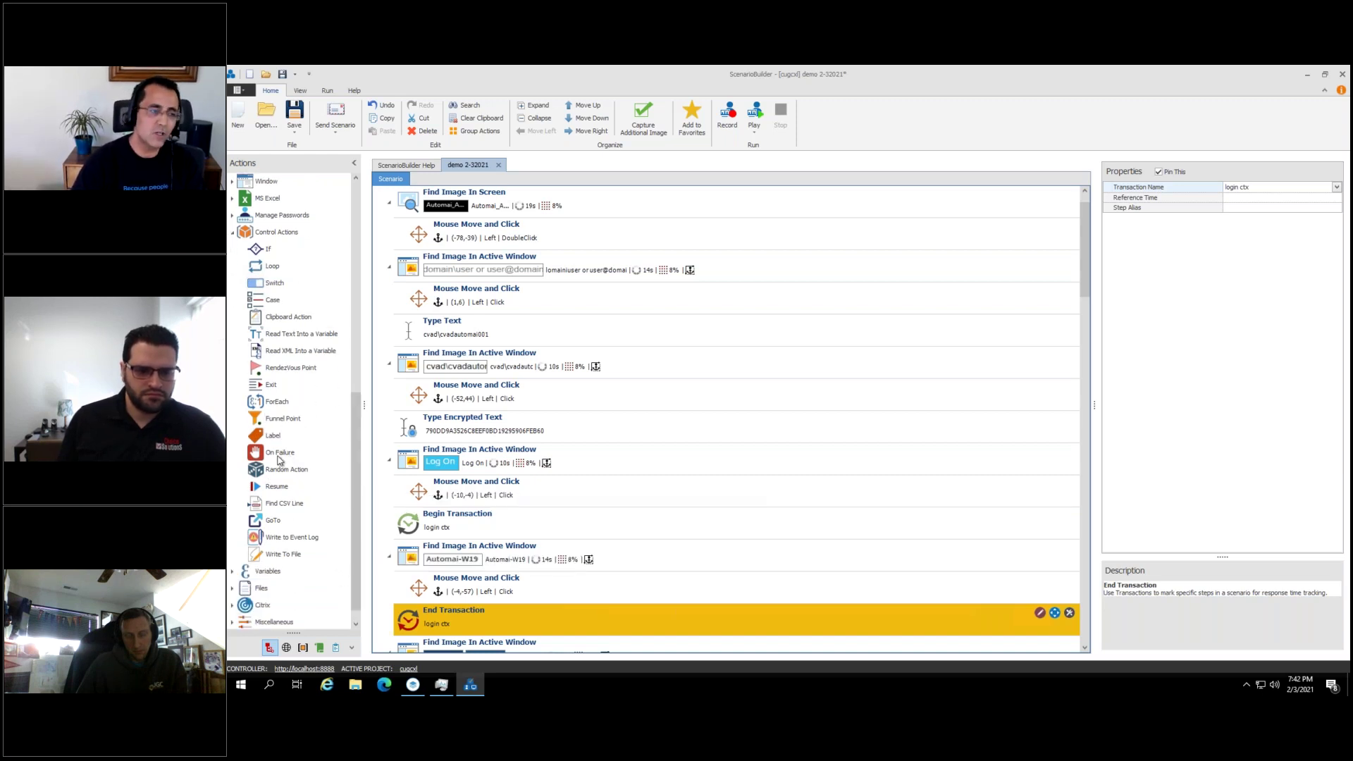
Step: Add an On Failure section at the scenario's end and review the image-search and Disconnect step settings
drag(270, 455, 550, 437)
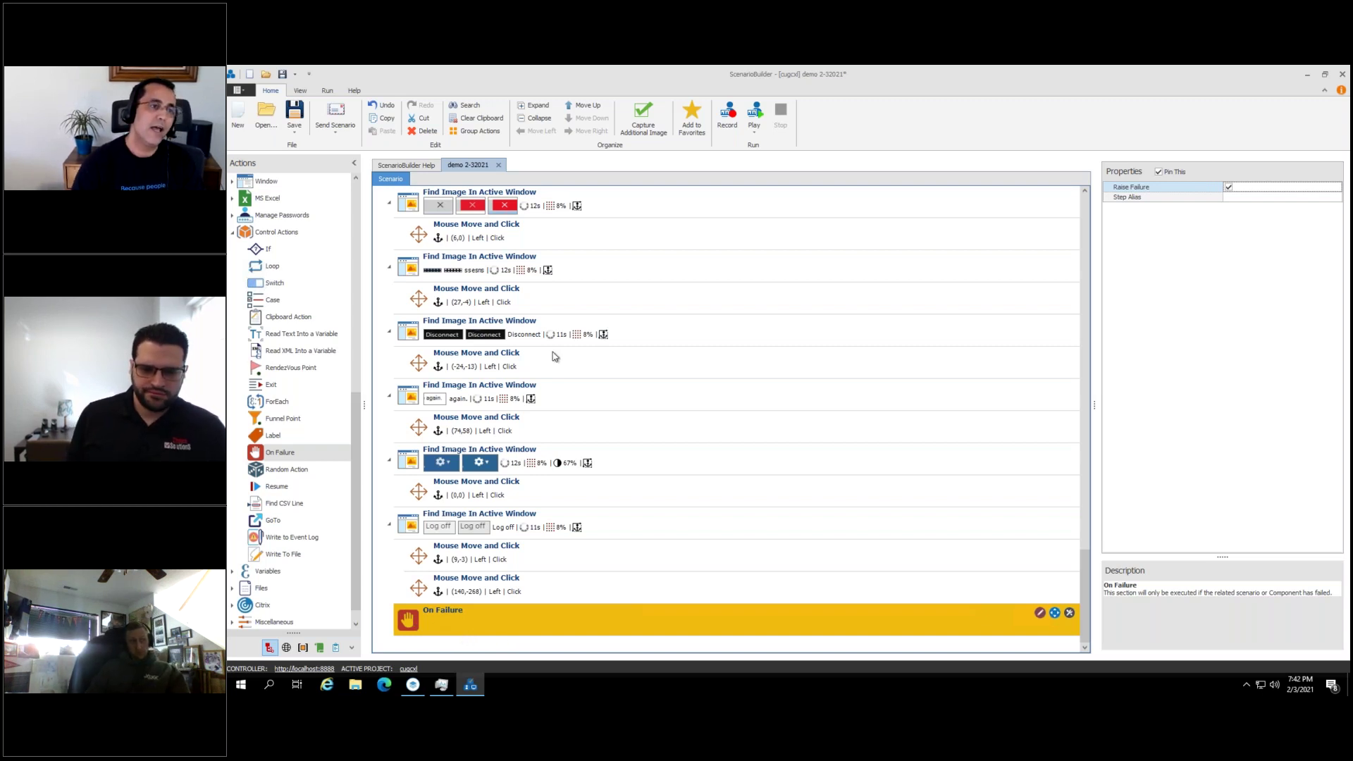
click(486, 205)
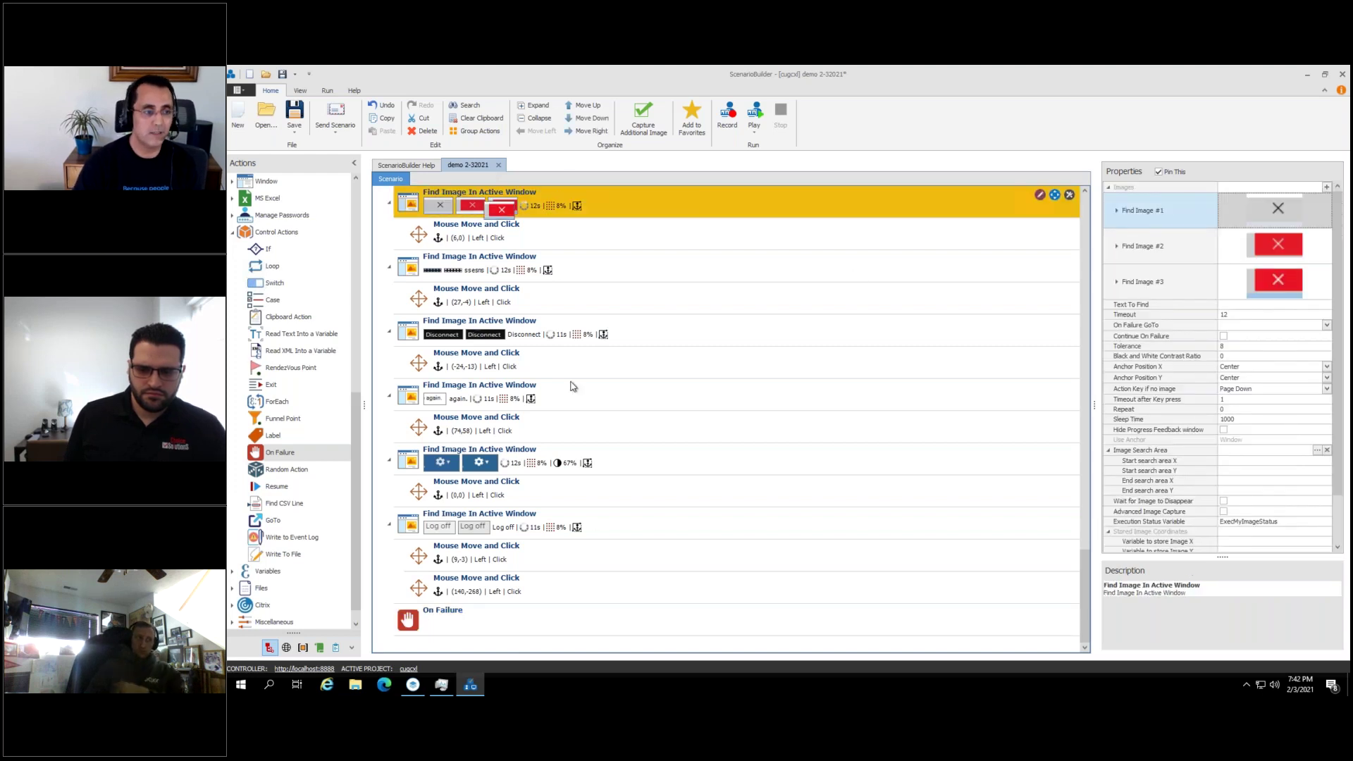
click(448, 626)
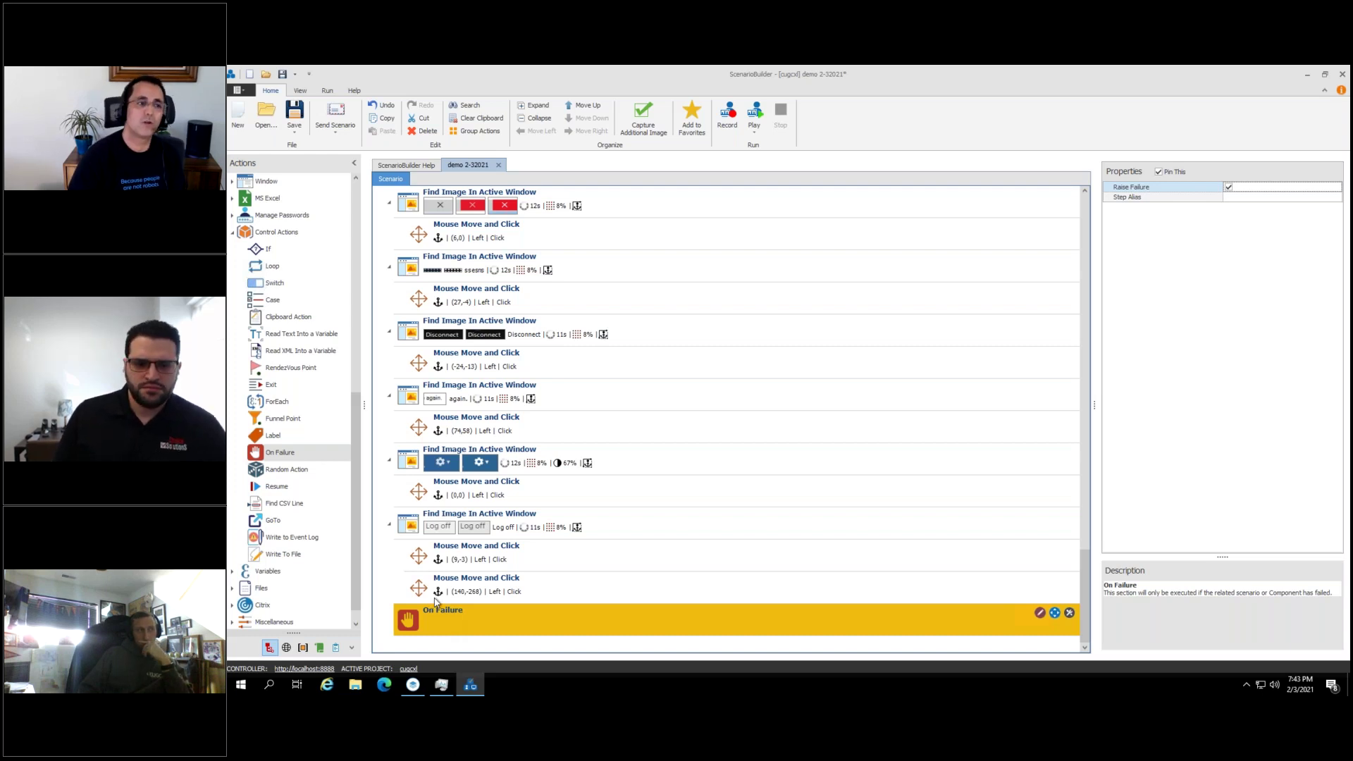
click(530, 336)
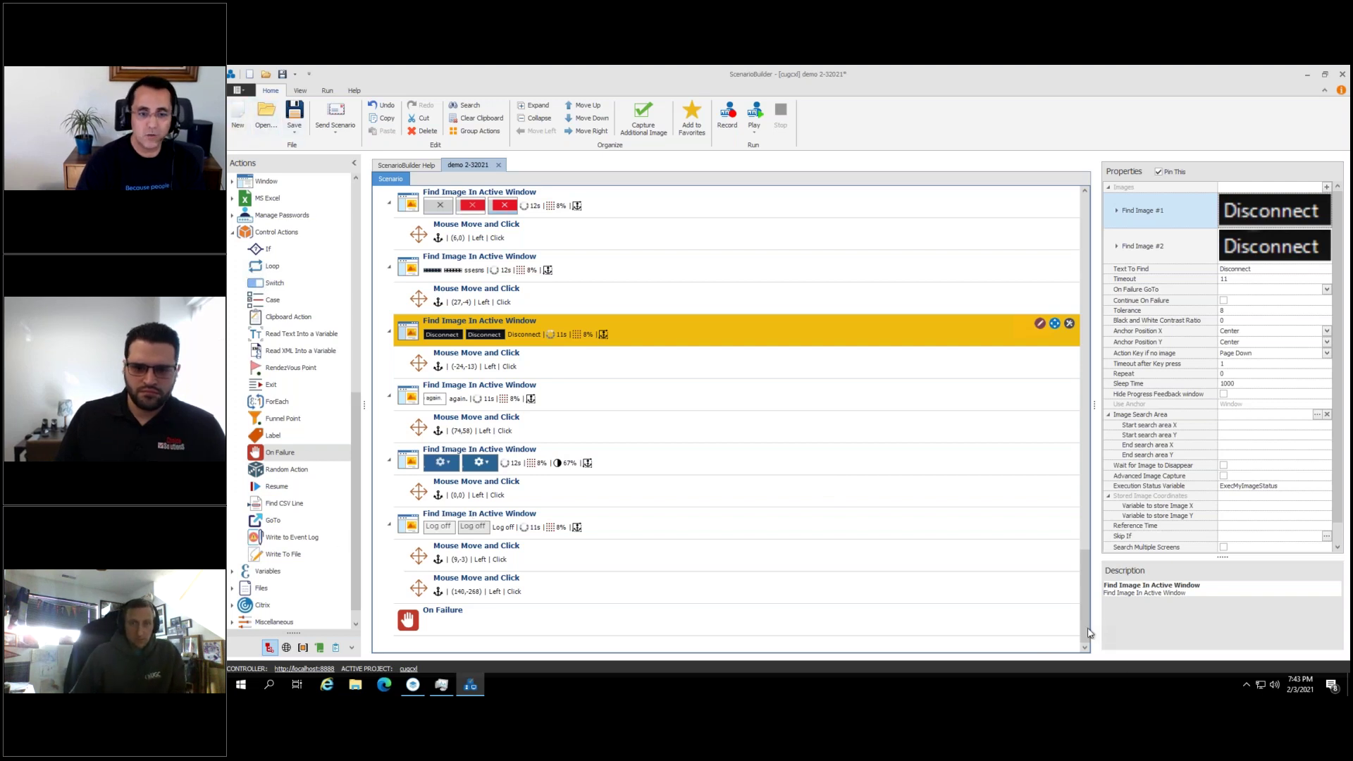
drag(1085, 619, 937, 175)
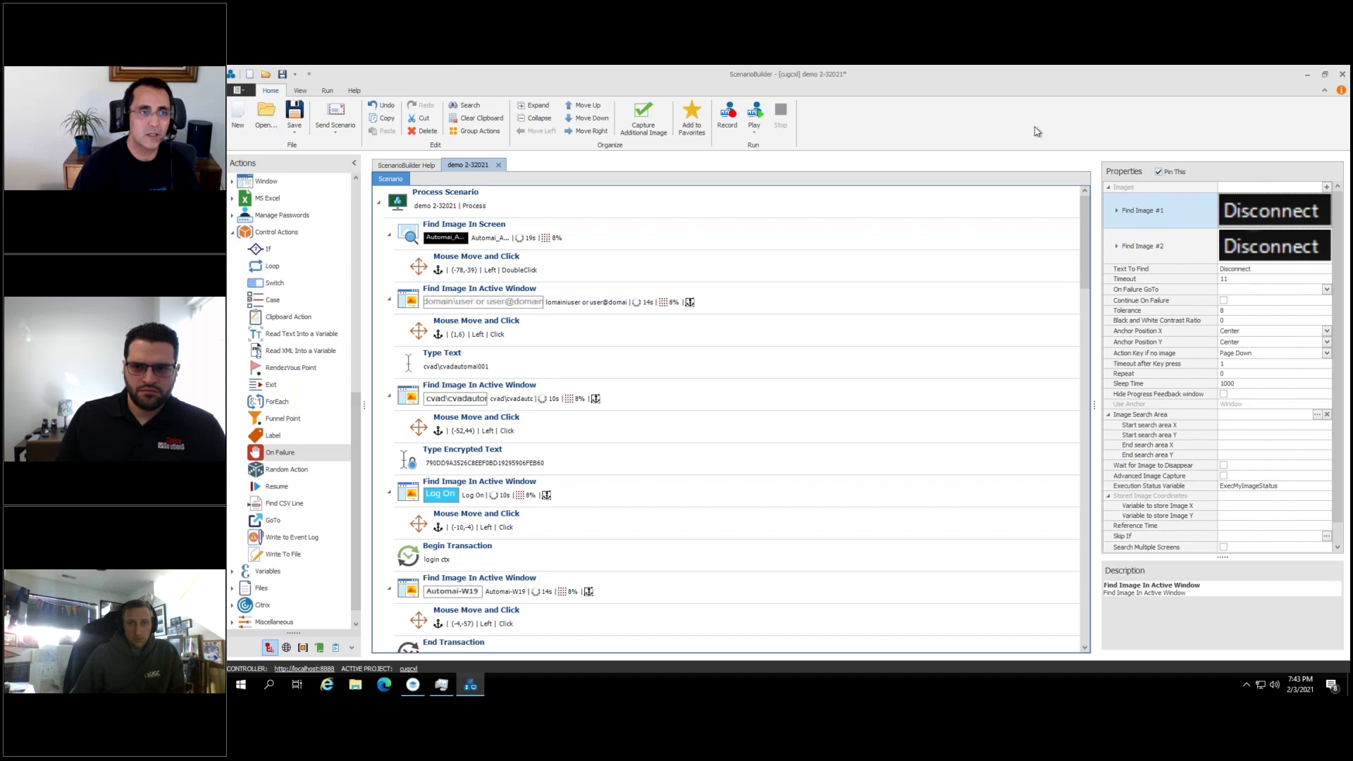
Step: Play back the scenario, logging on to Citrix with the account credentials and launching the Automai-W19 desktop
mouse_move(720, 67)
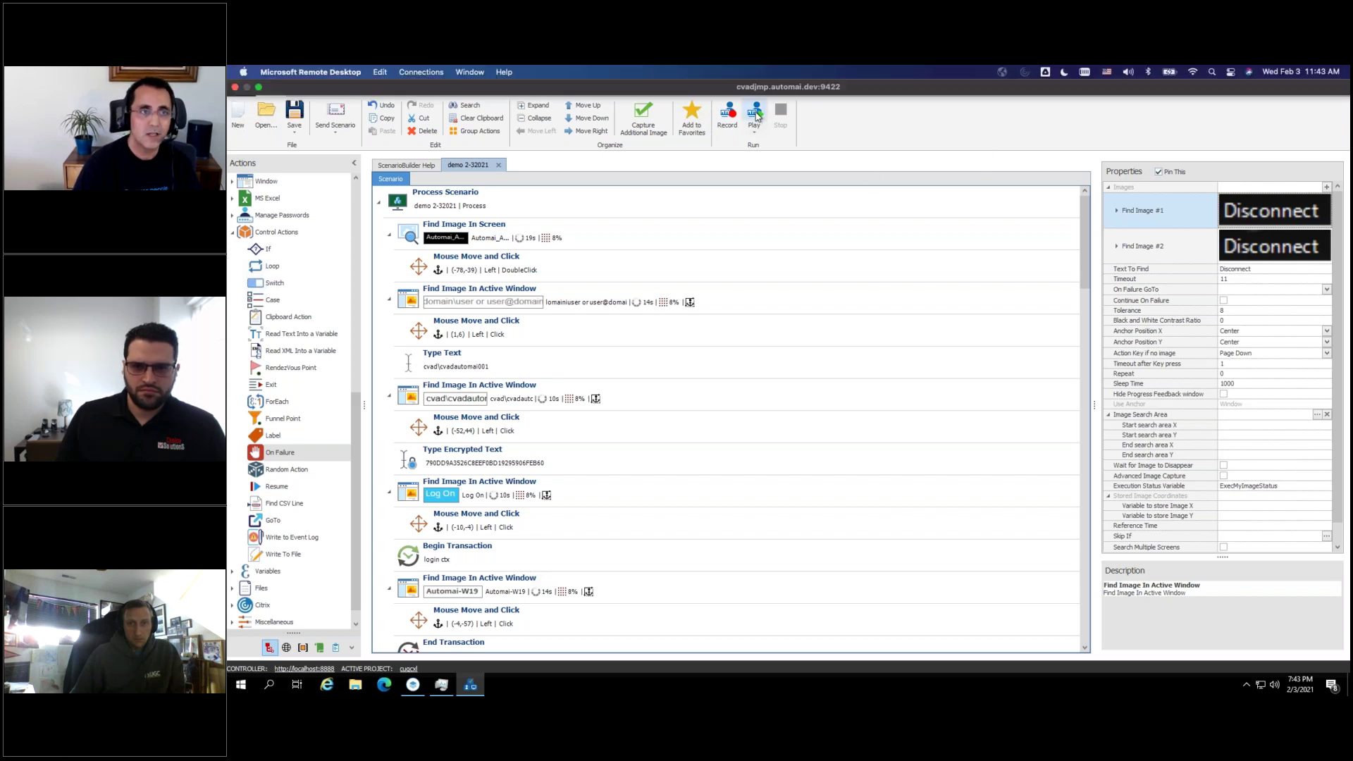
key(super+d)
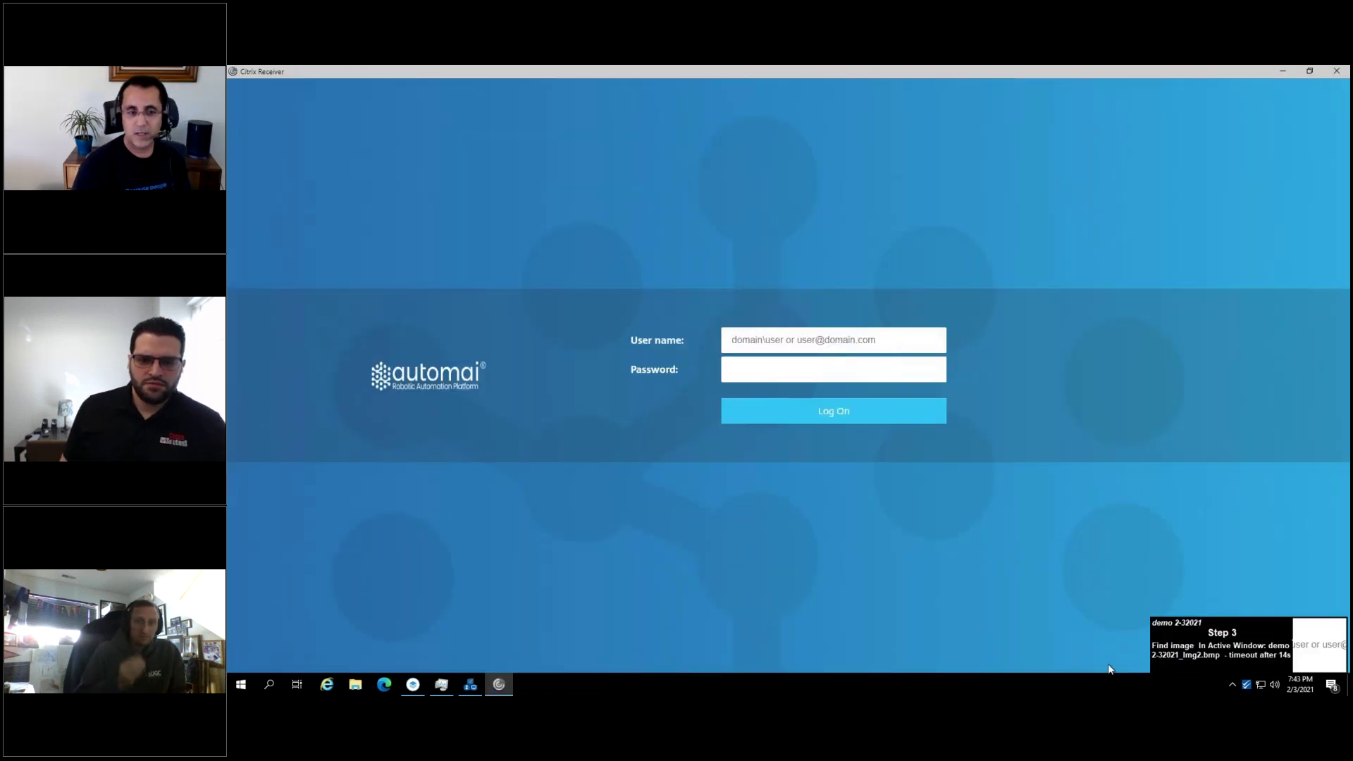
text(cvad\cvadautomai001)
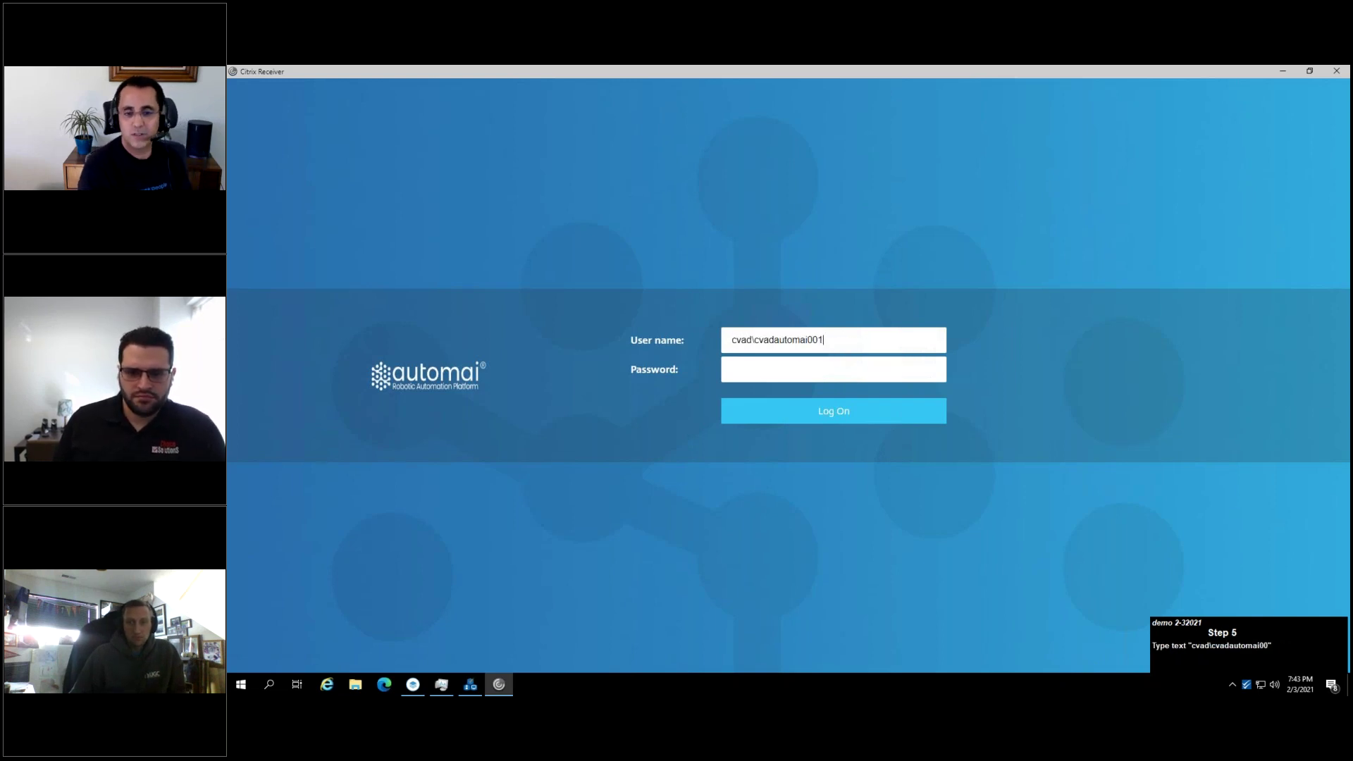
click(732, 369)
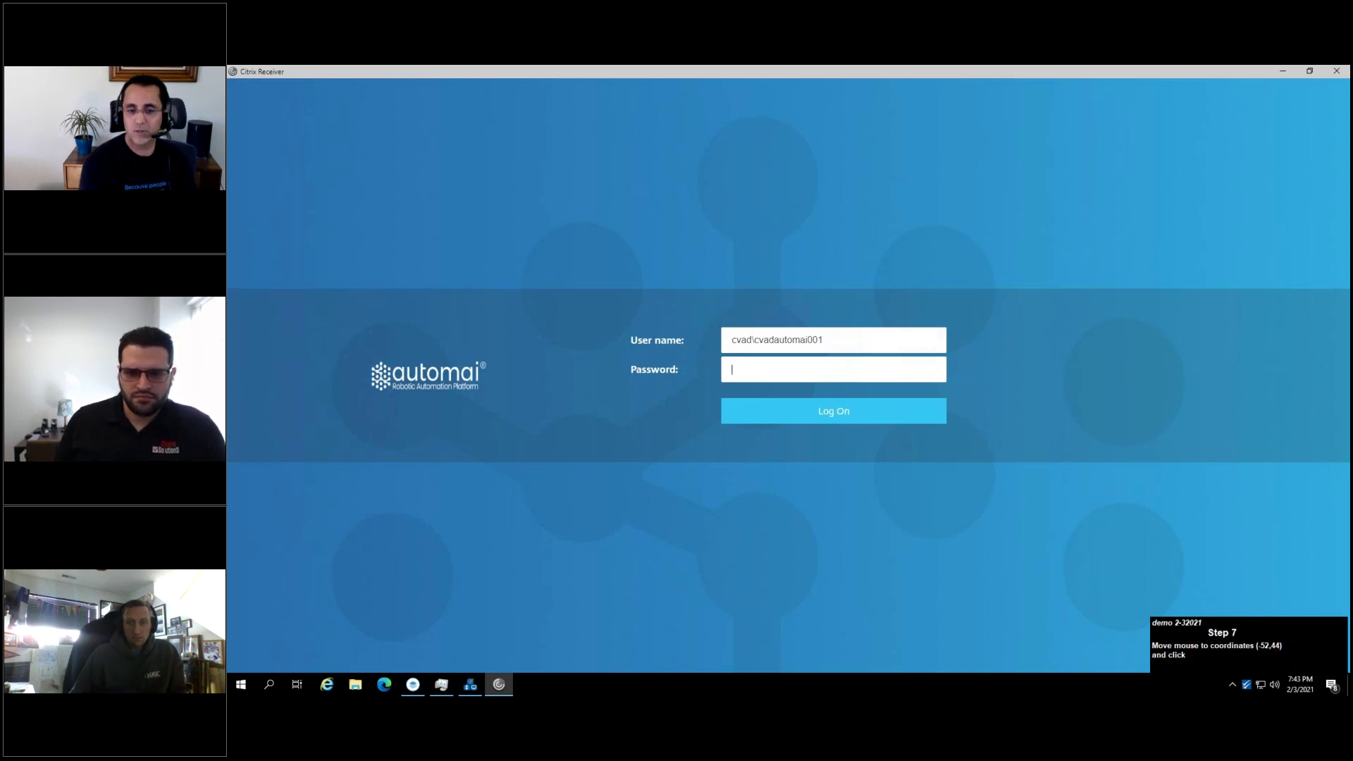
text(••)
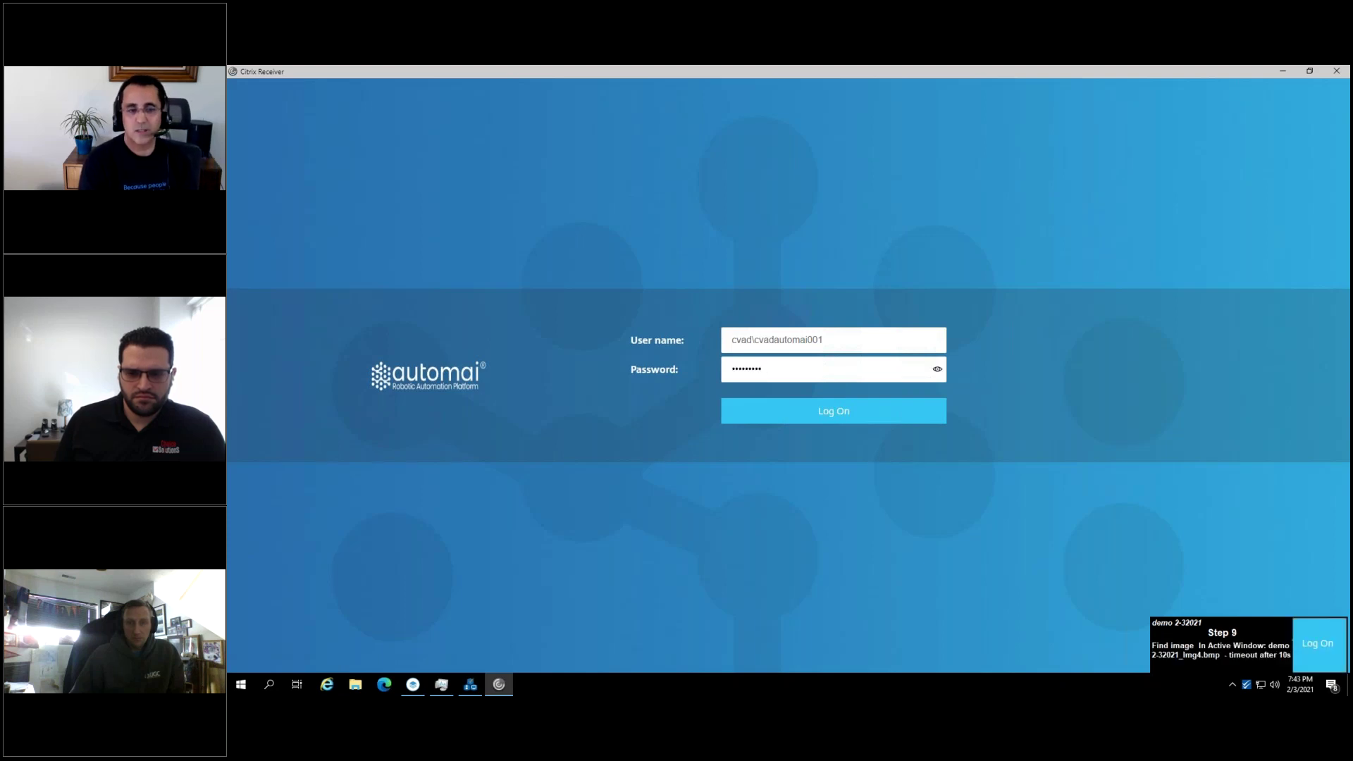
click(833, 411)
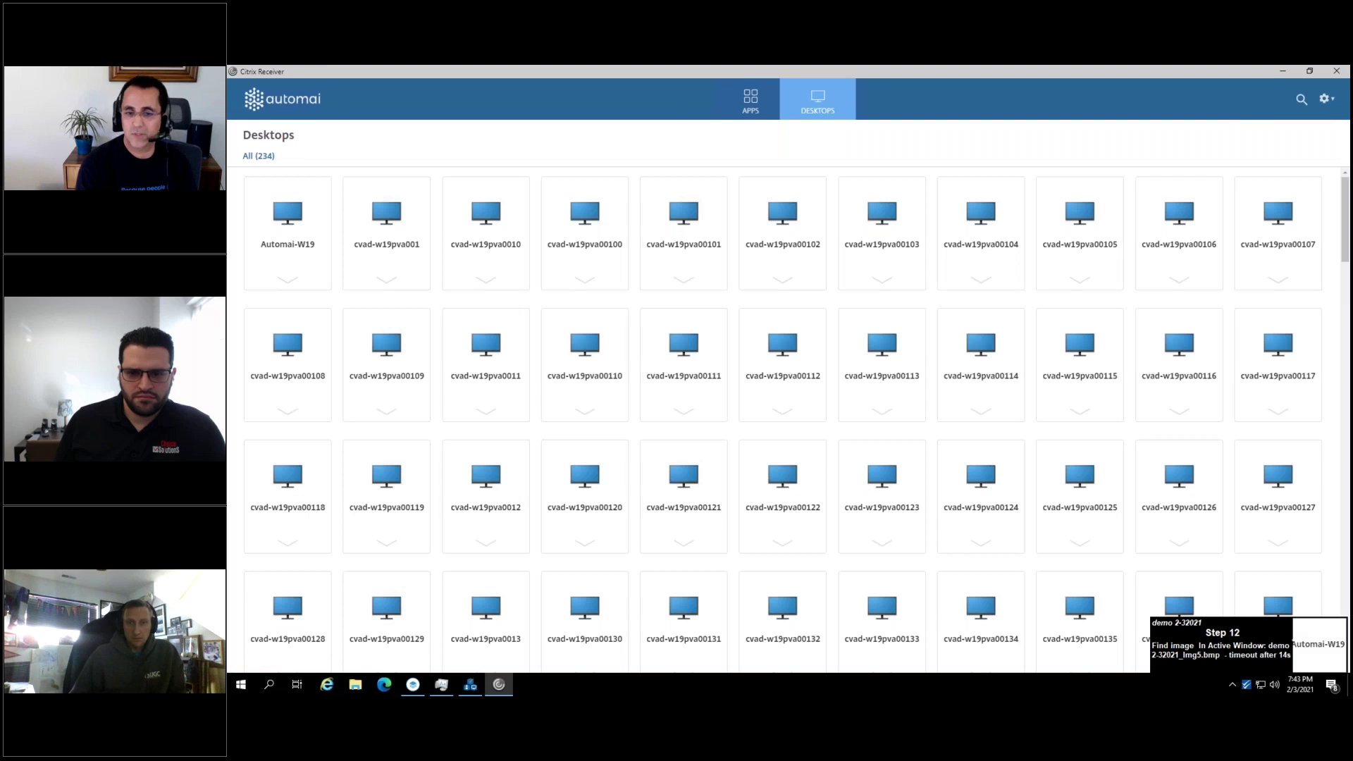
click(287, 219)
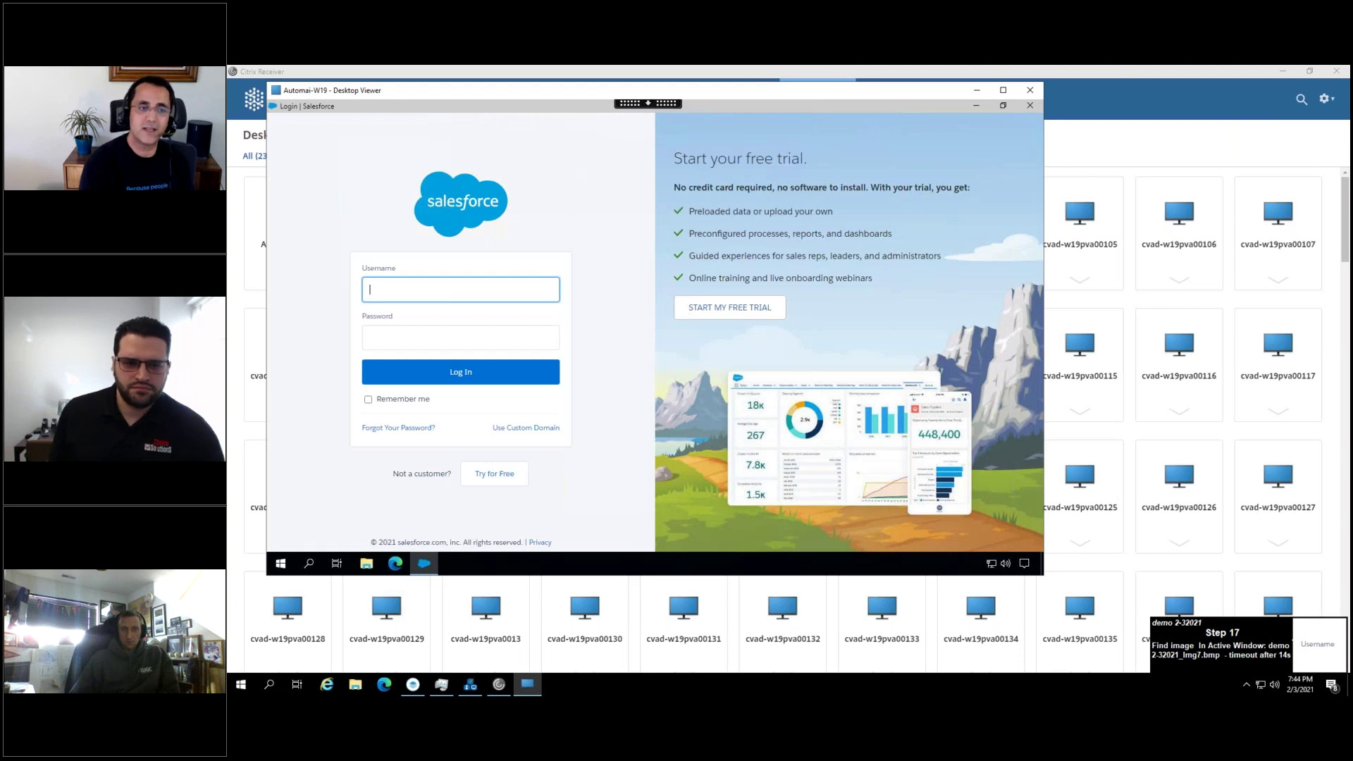
Step: Log in to Salesforce with the account e-mail and password
click(369, 290)
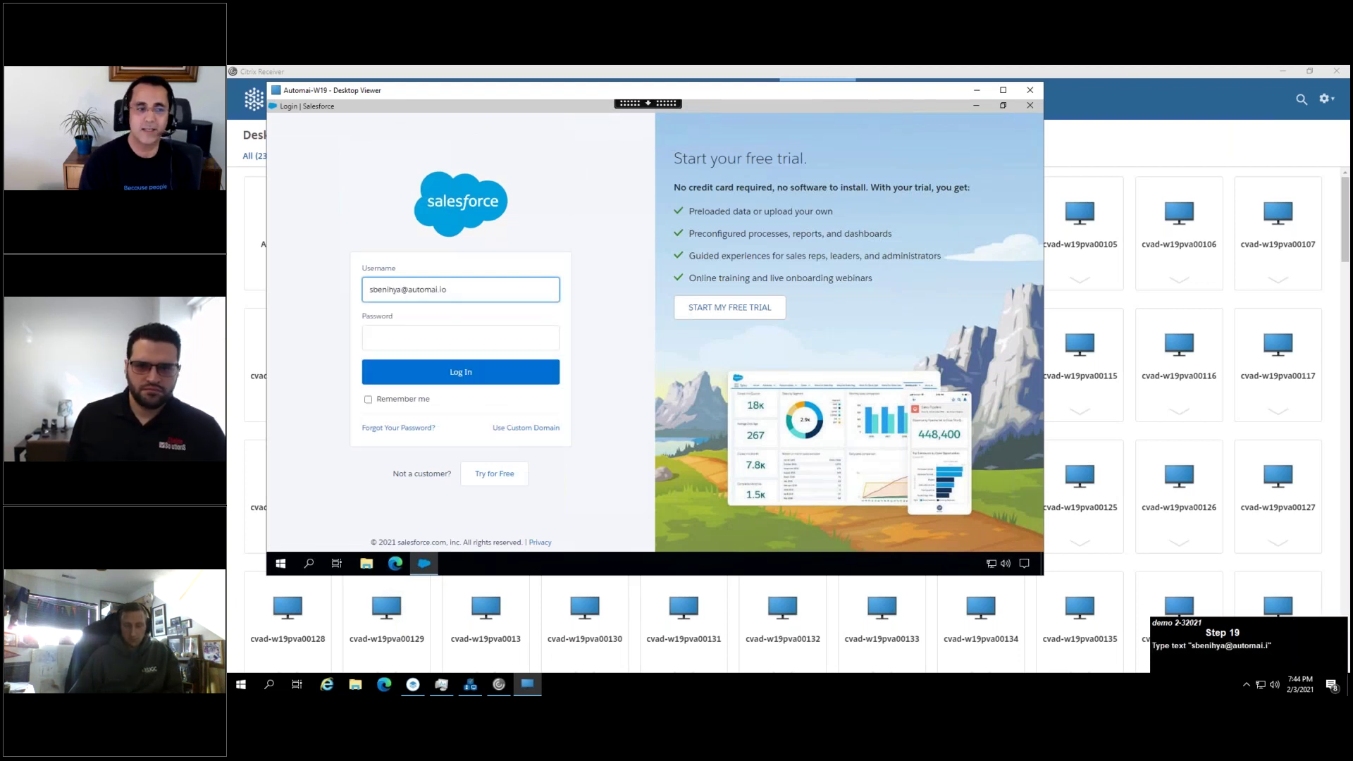
click(460, 337)
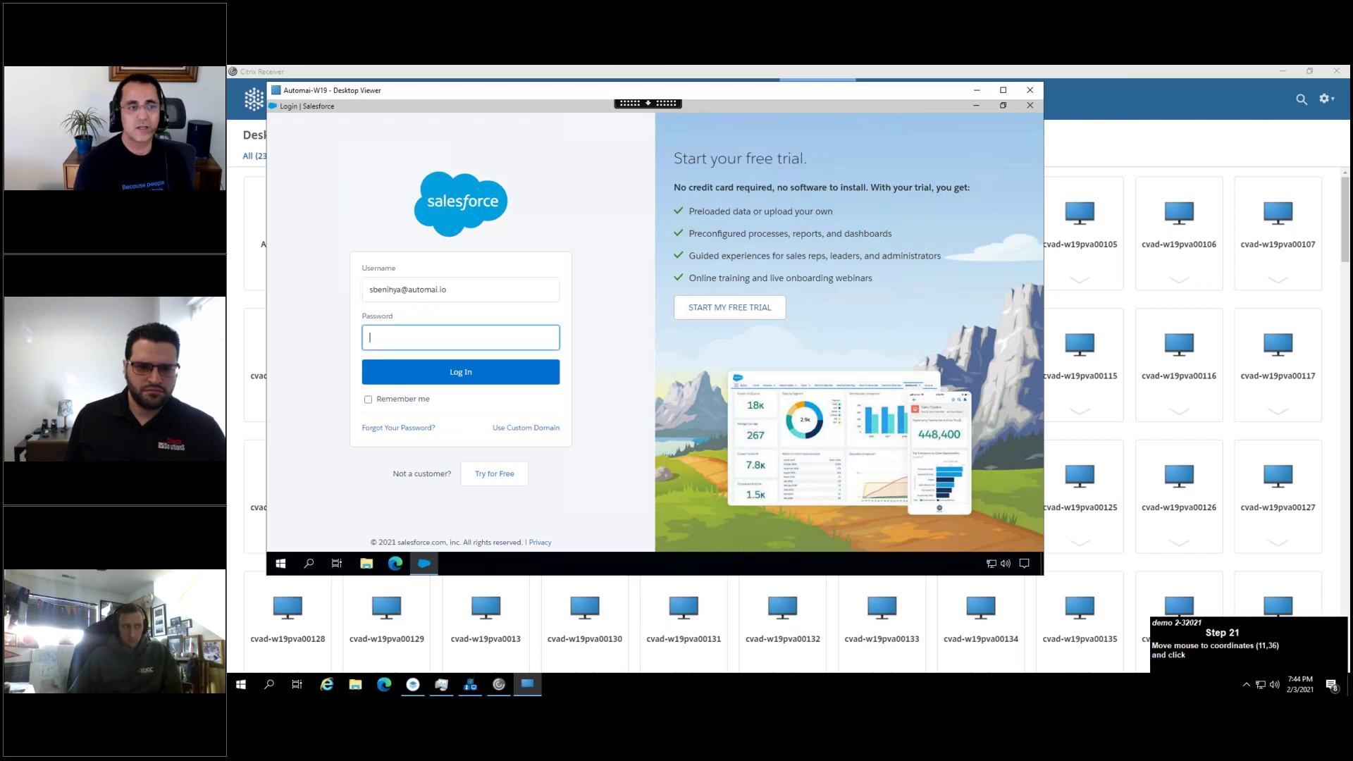
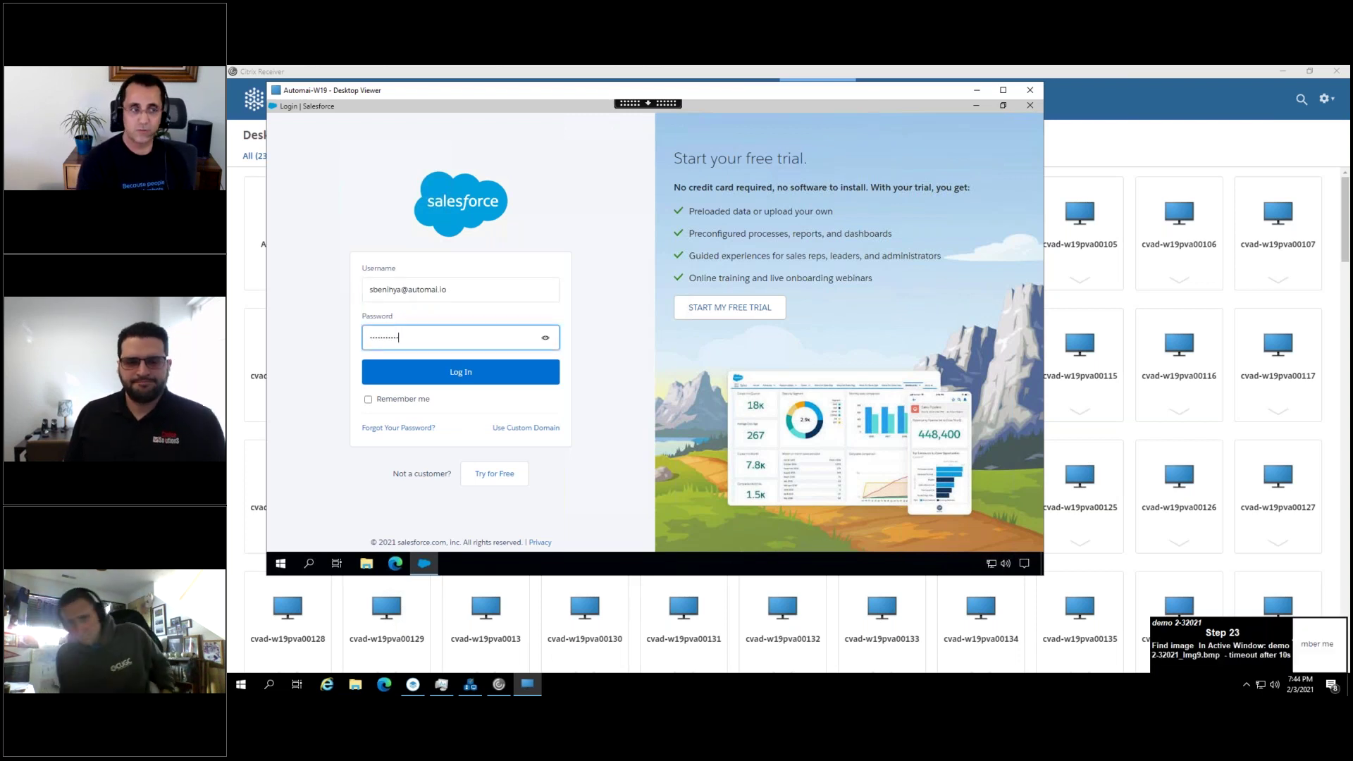
click(461, 372)
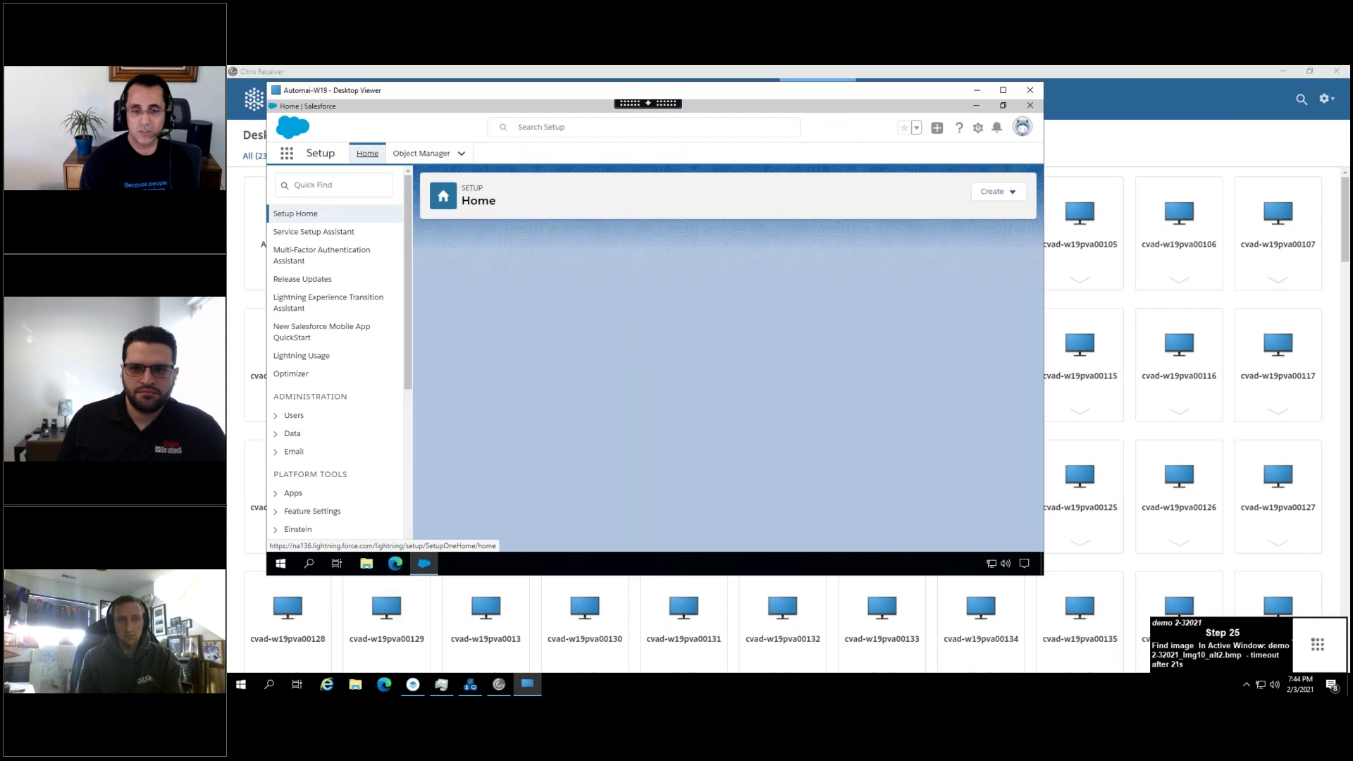
Step: Open the Sales app's Leads list and start a new lead
click(286, 153)
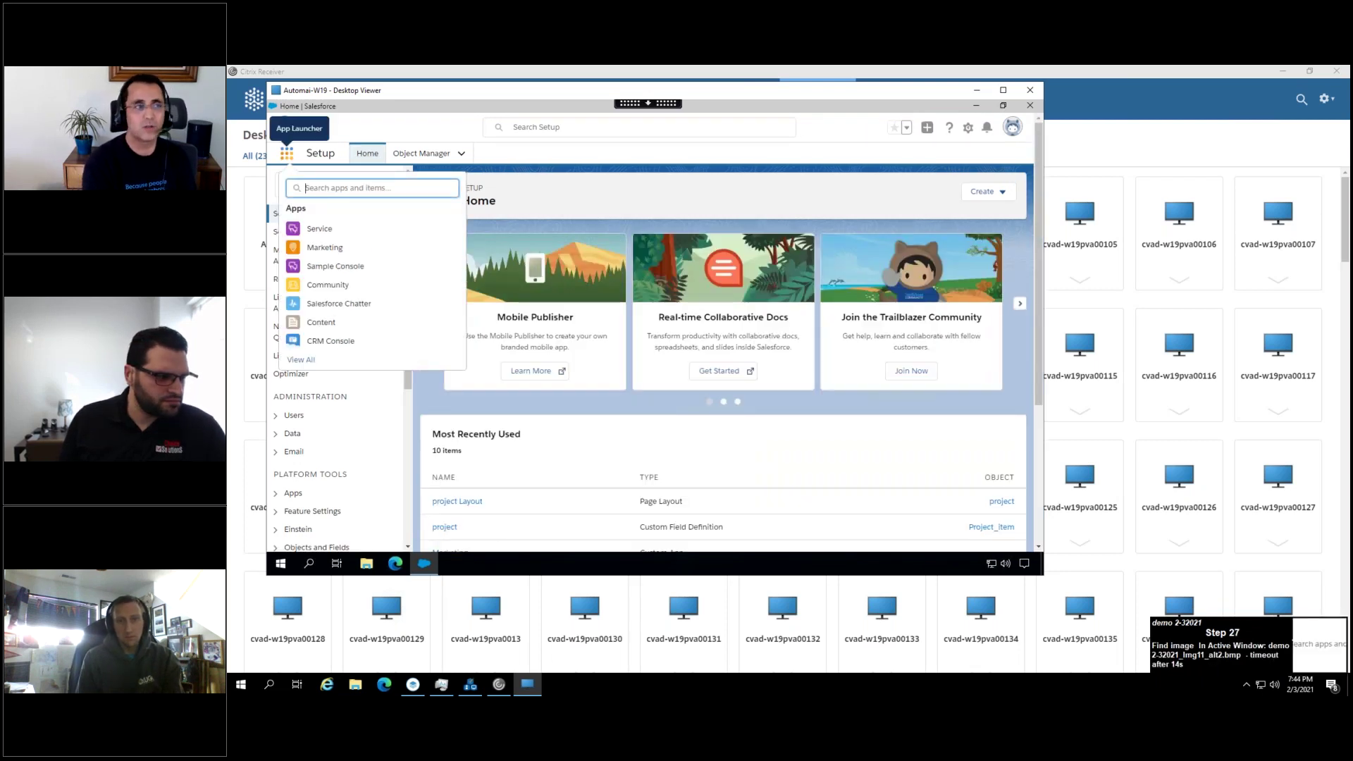
text(sales)
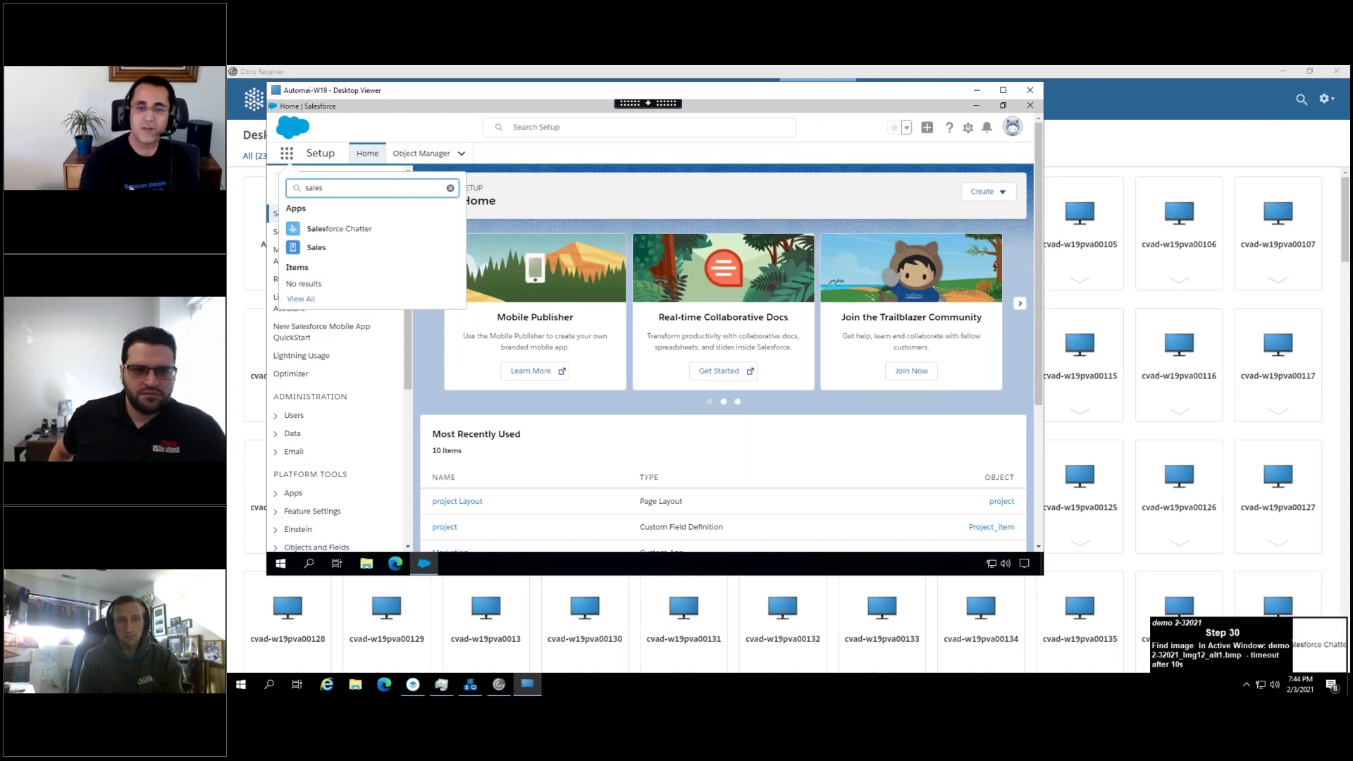
click(316, 247)
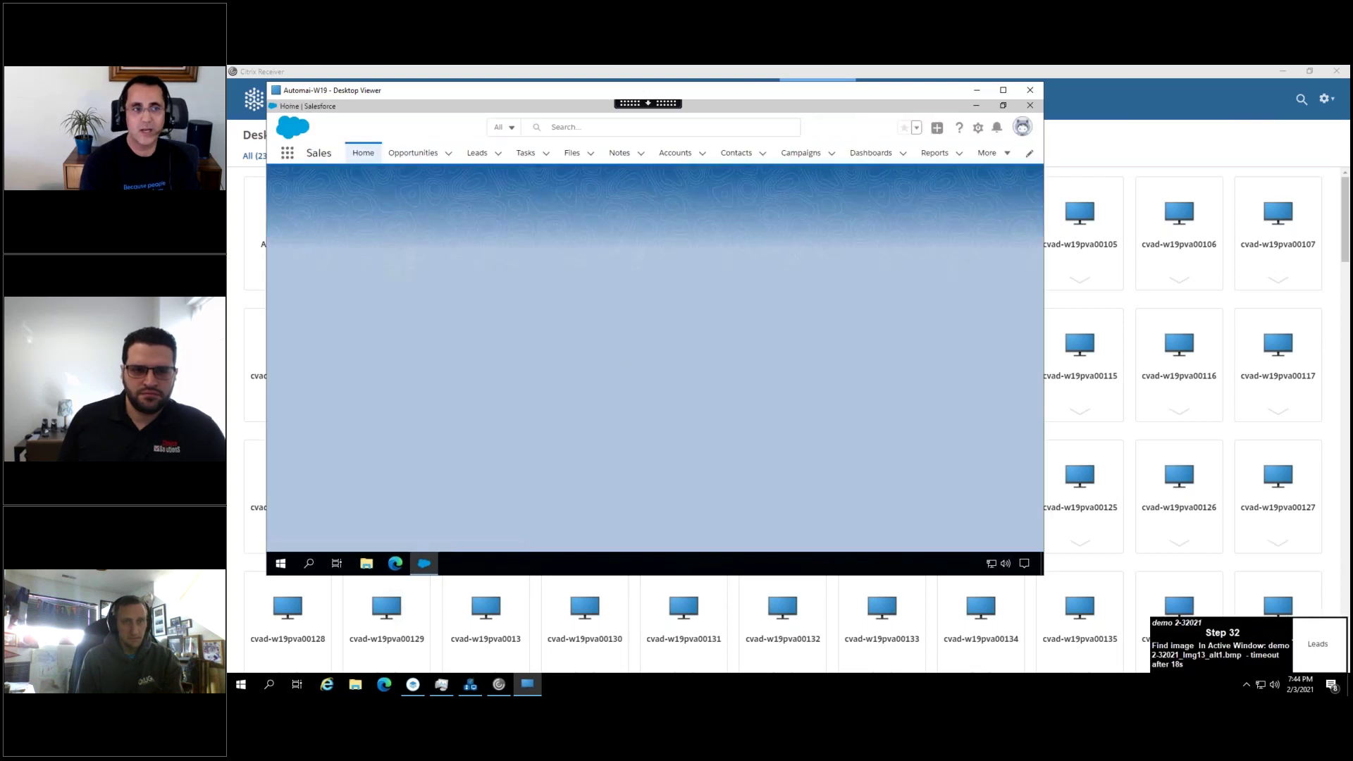
click(477, 153)
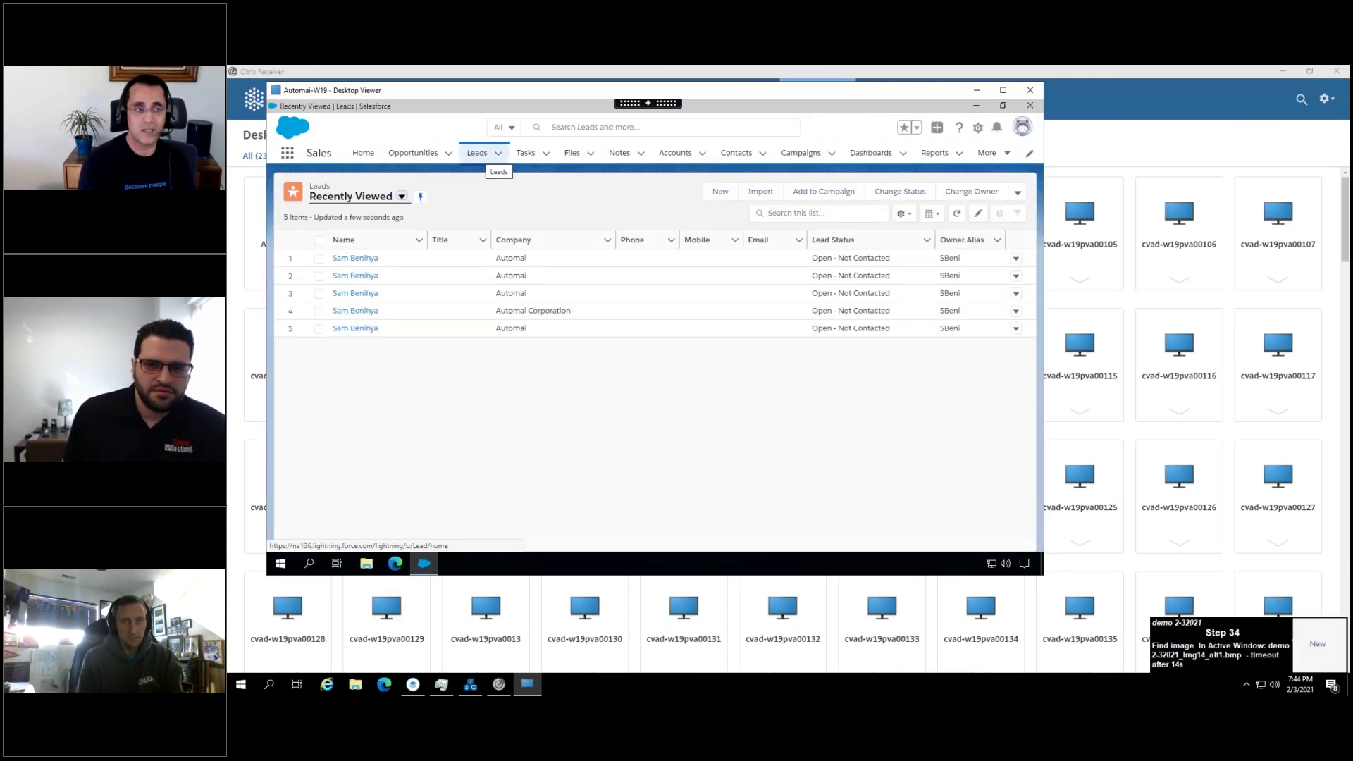
click(719, 190)
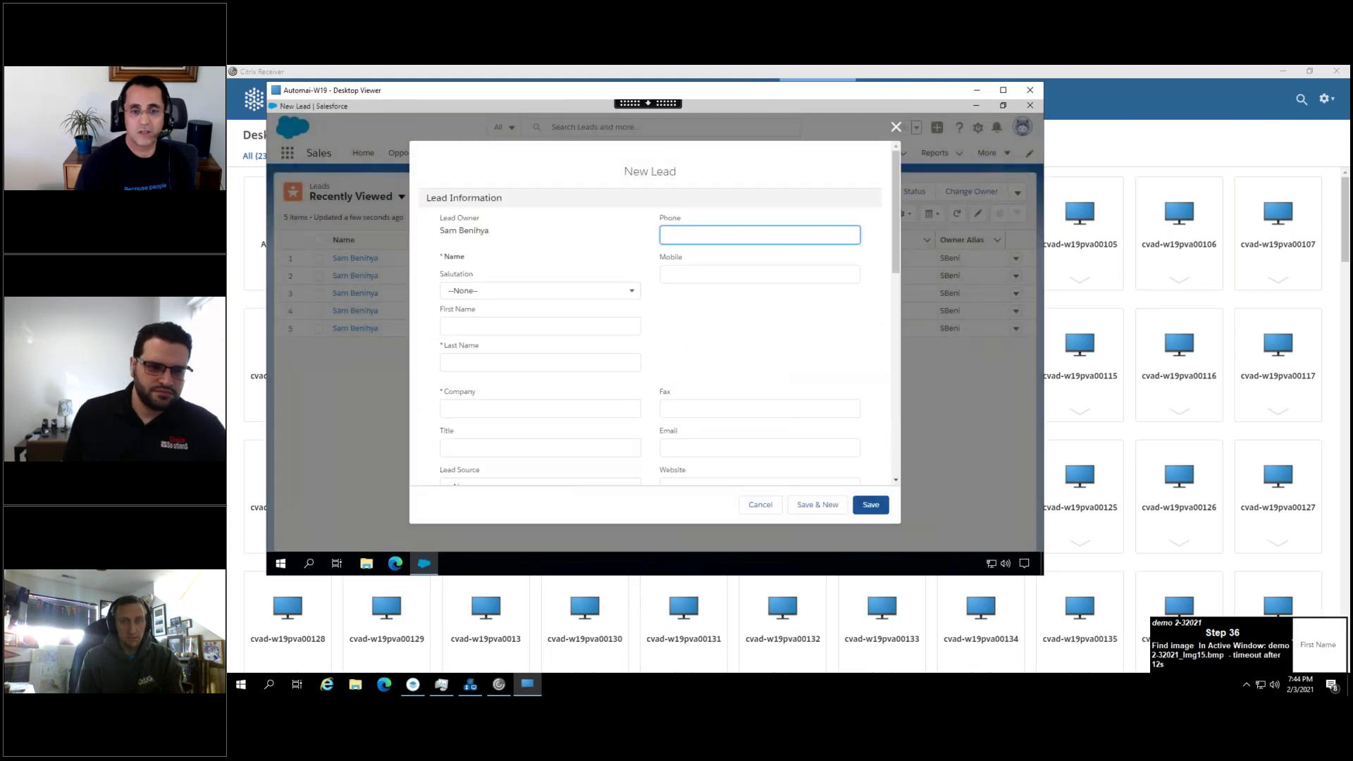
Step: Fill in the lead's first and last name and begin typing 'Aut' for Automai in Company
click(540, 325)
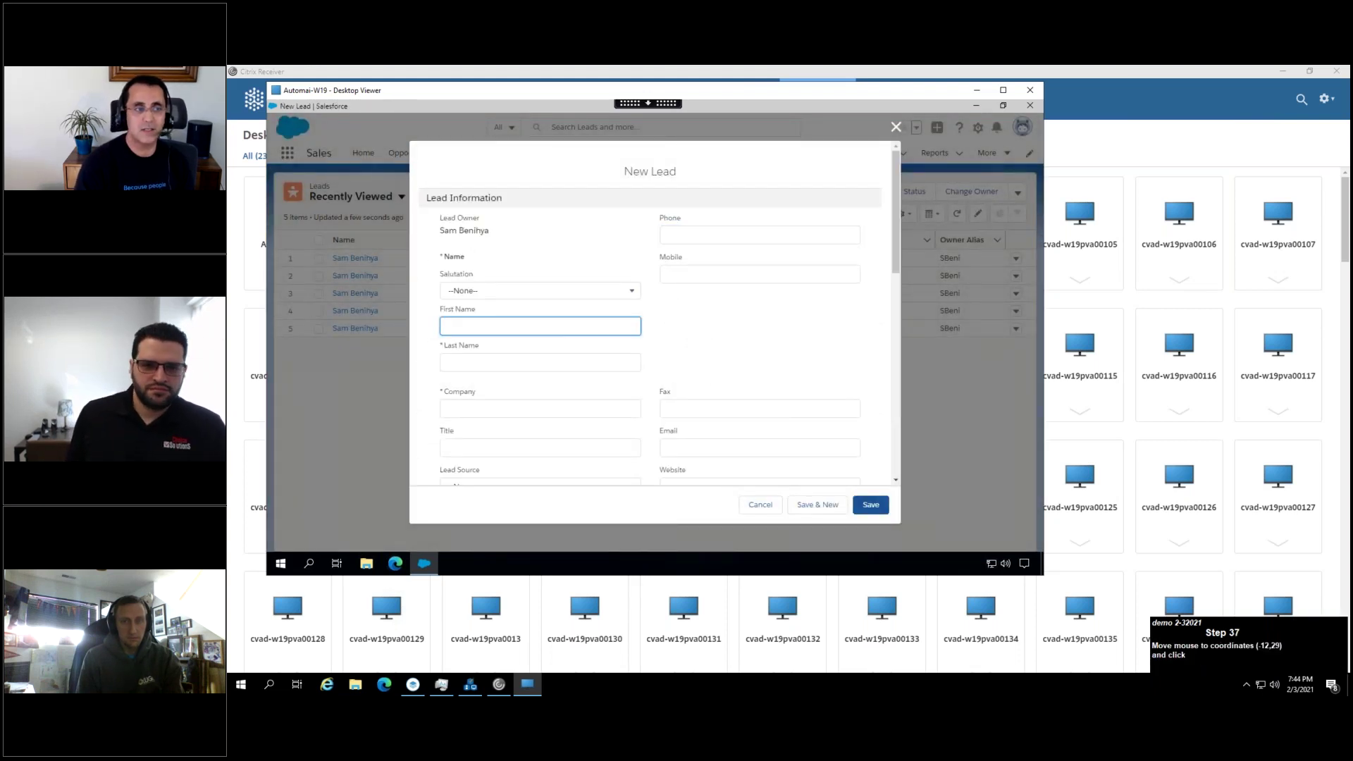
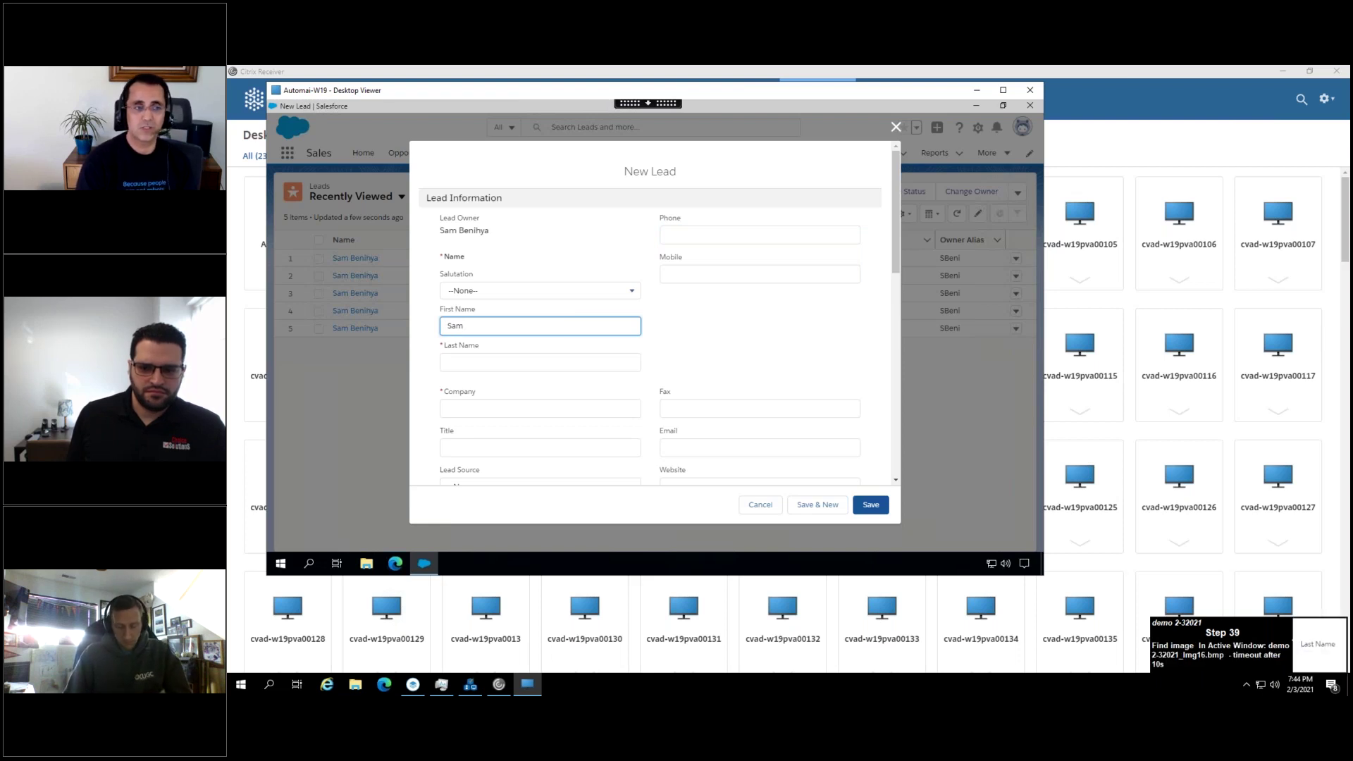
click(465, 362)
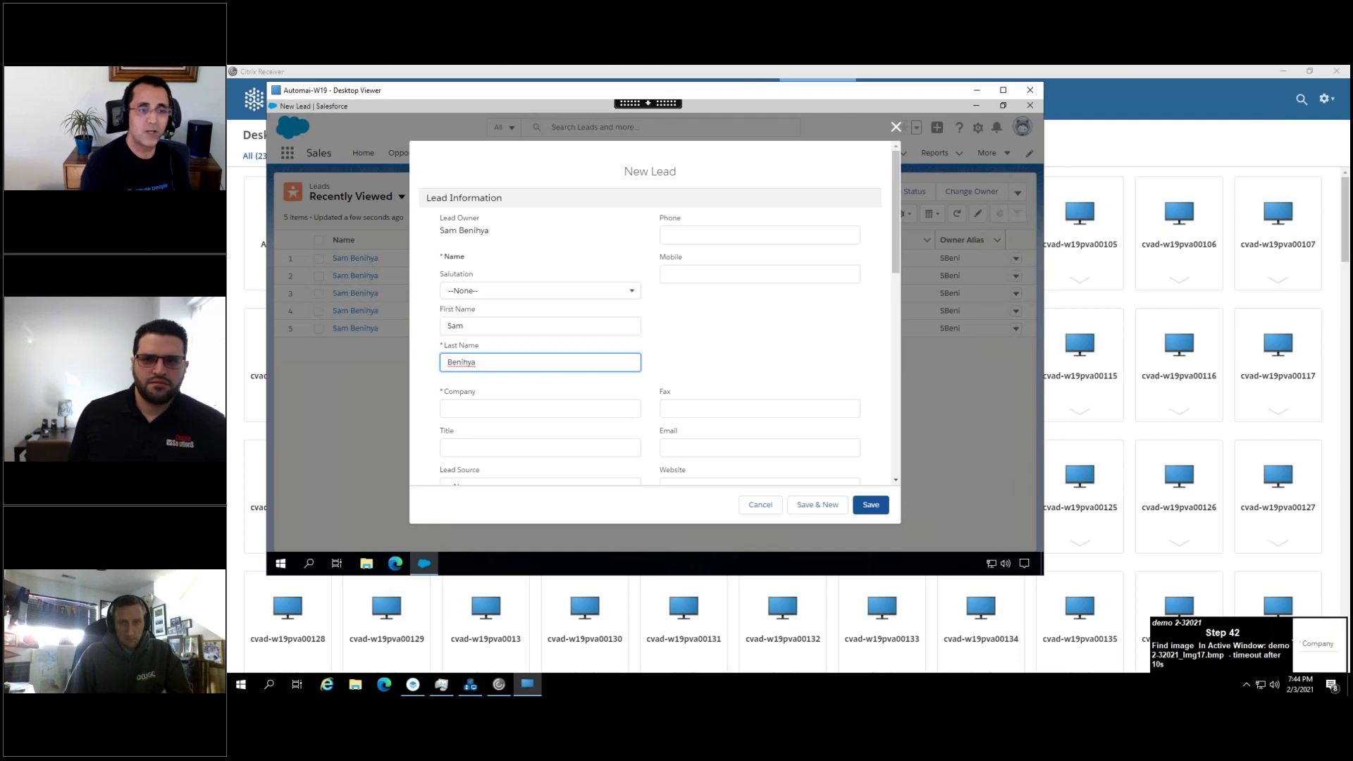
click(540, 408)
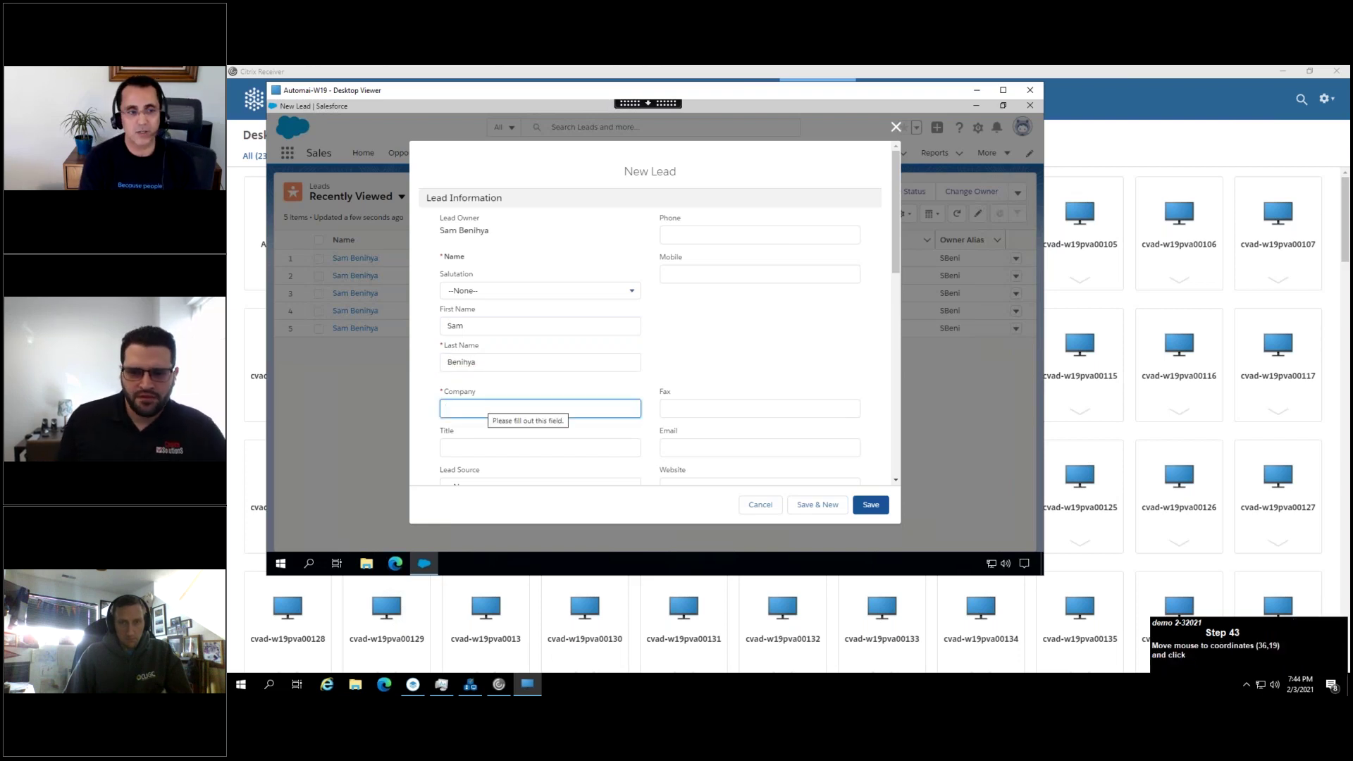
text(Aut)
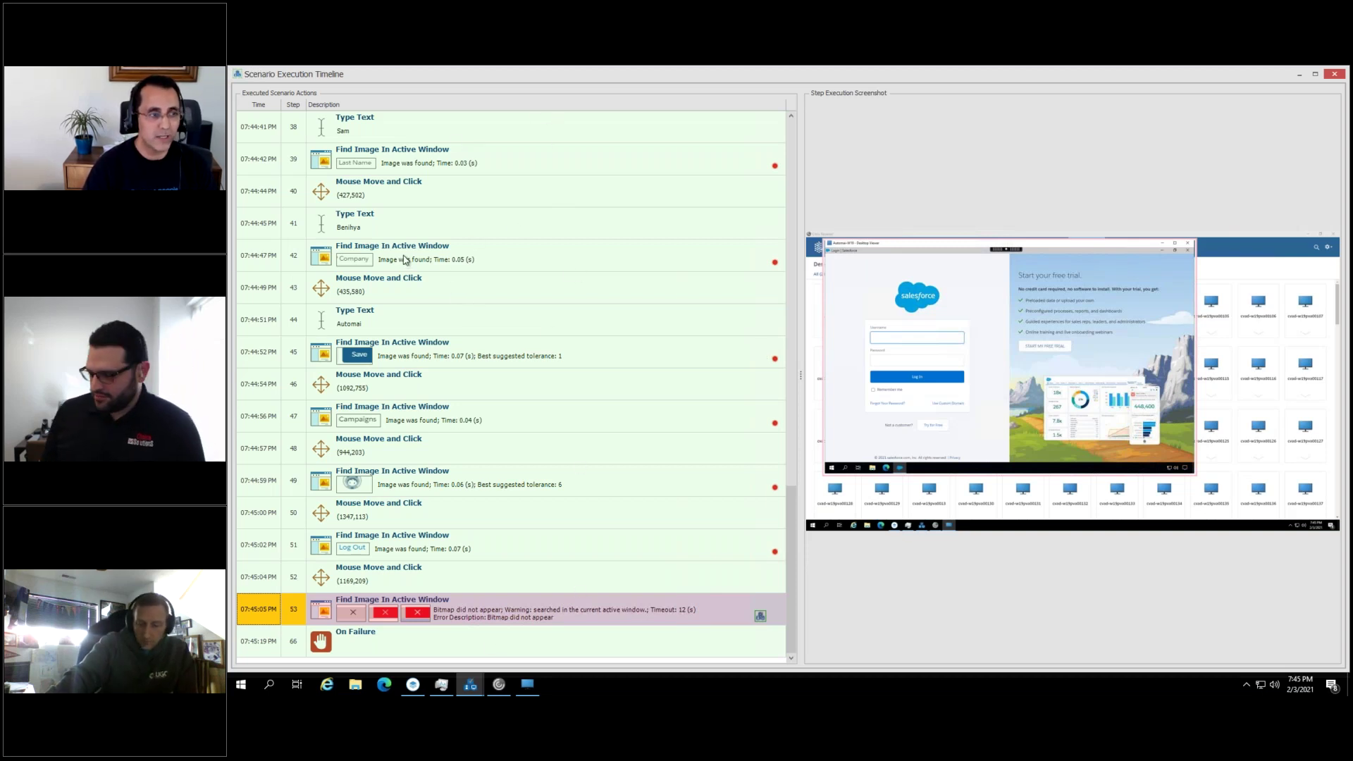
Step: Review screenshots for timeline rows 42–46, then open failed step 53's image settings
click(358, 240)
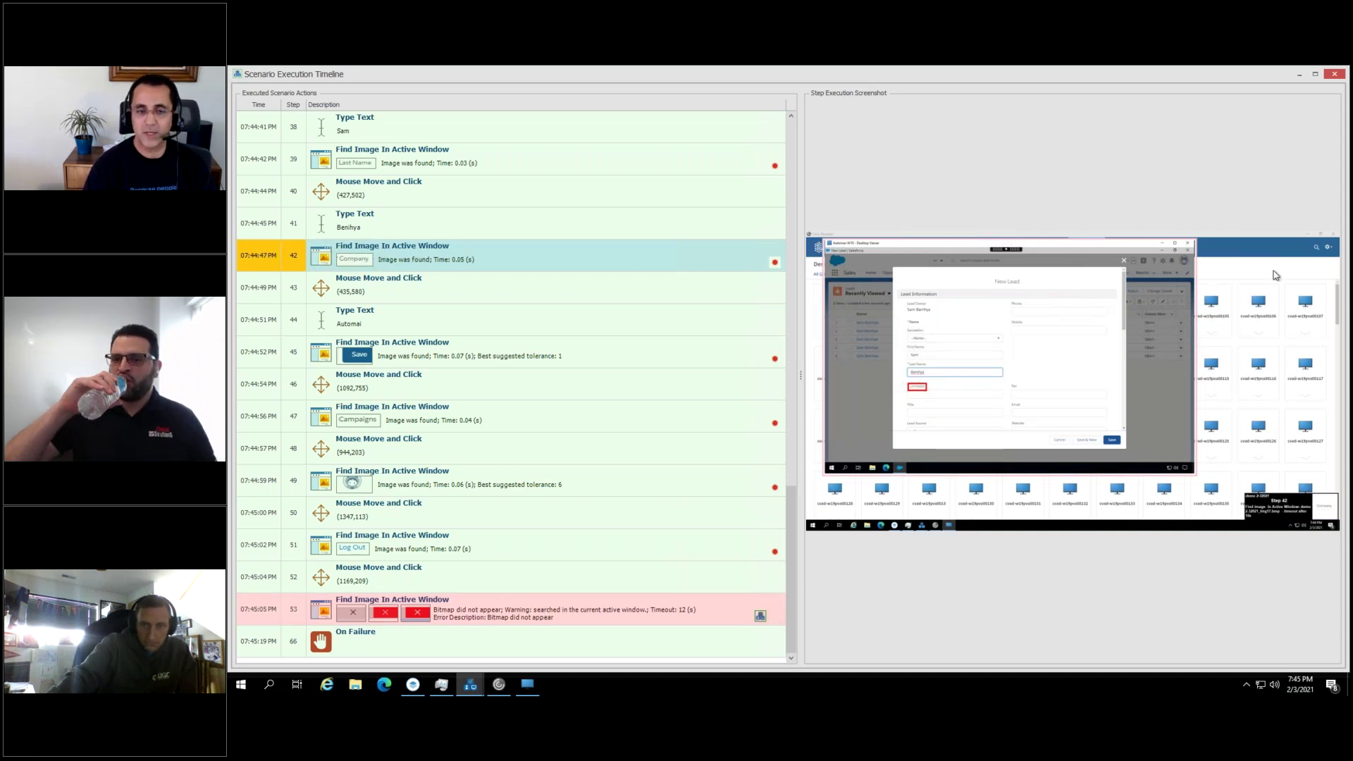
click(379, 297)
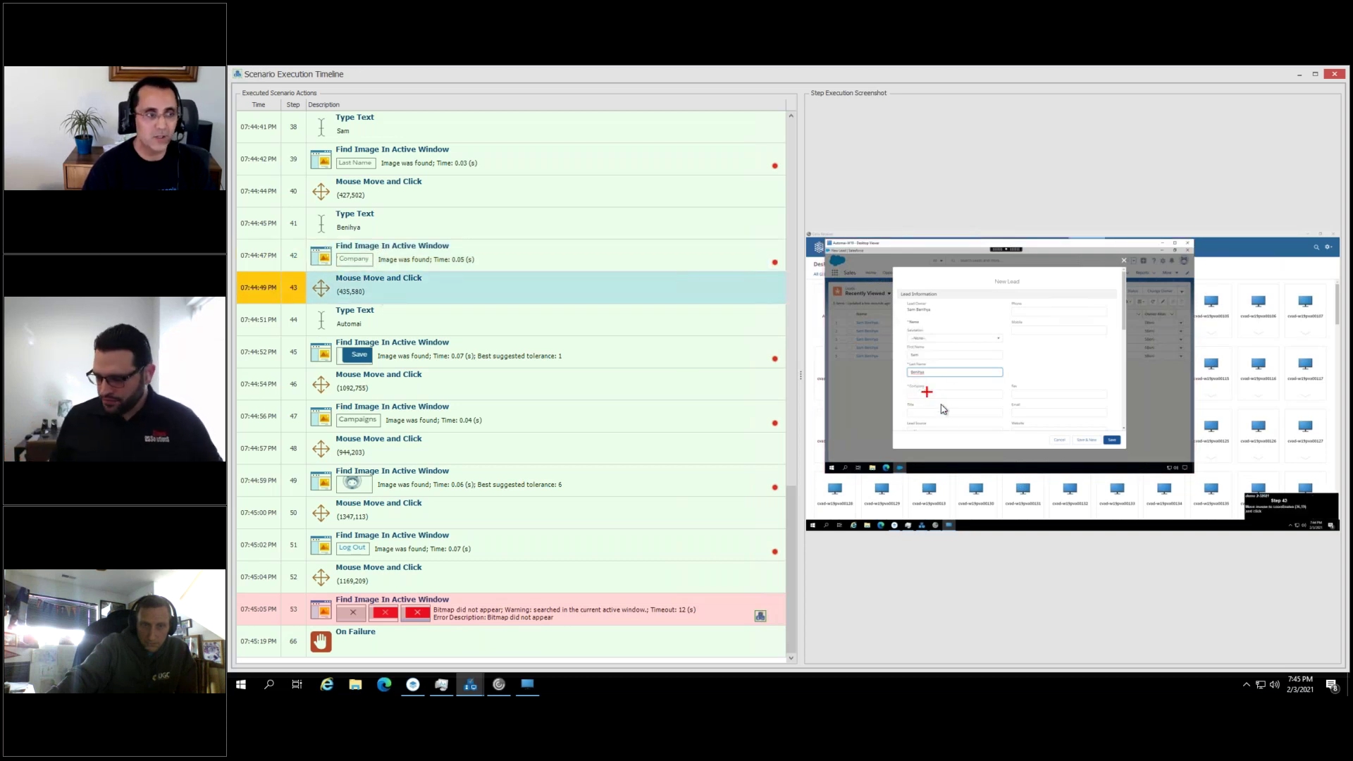
click(417, 321)
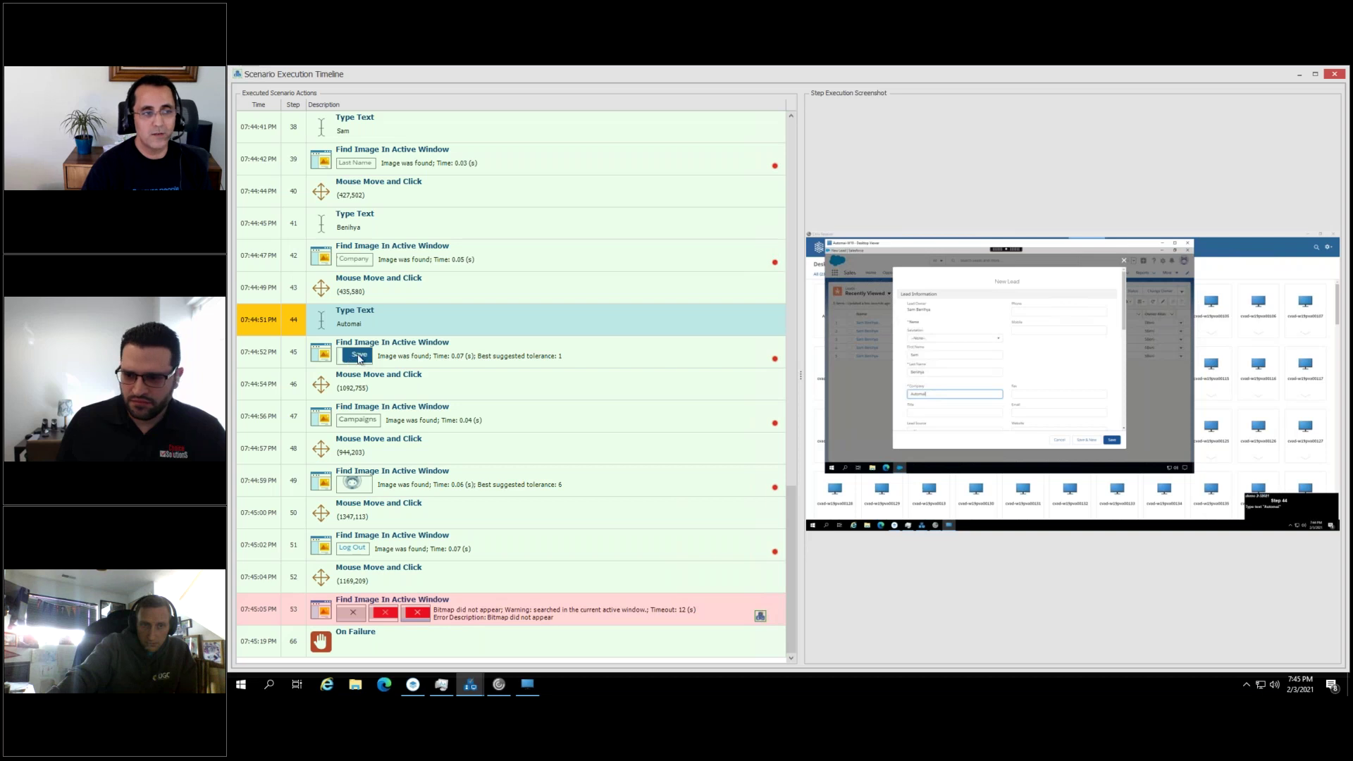
click(361, 363)
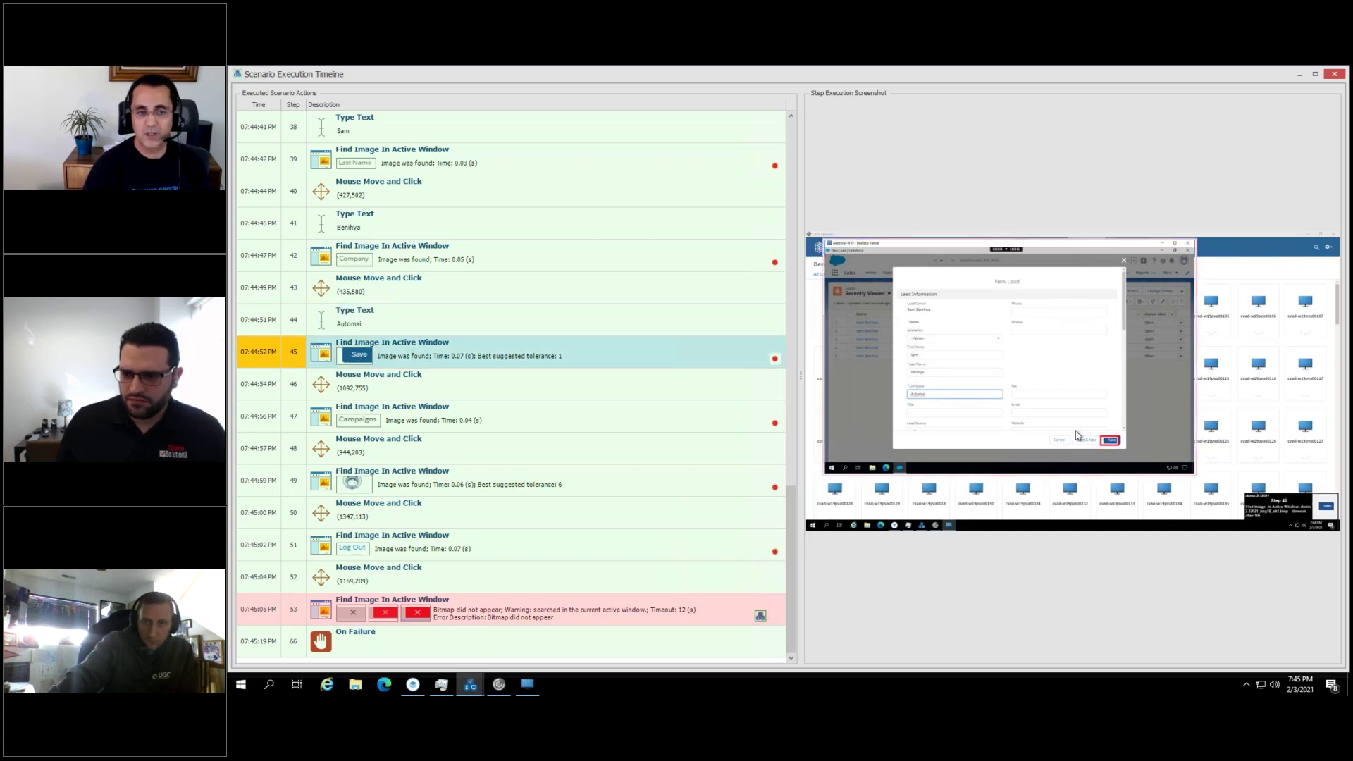
click(426, 391)
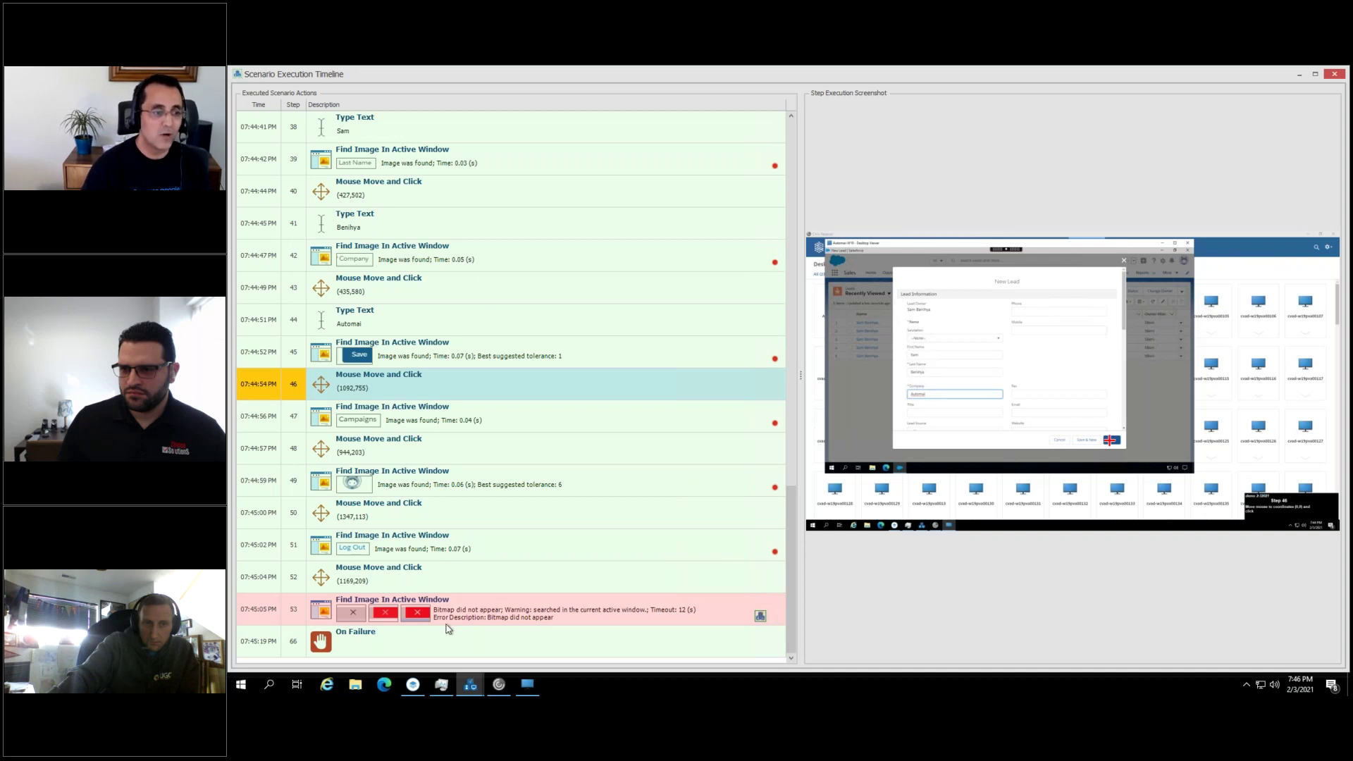
click(549, 617)
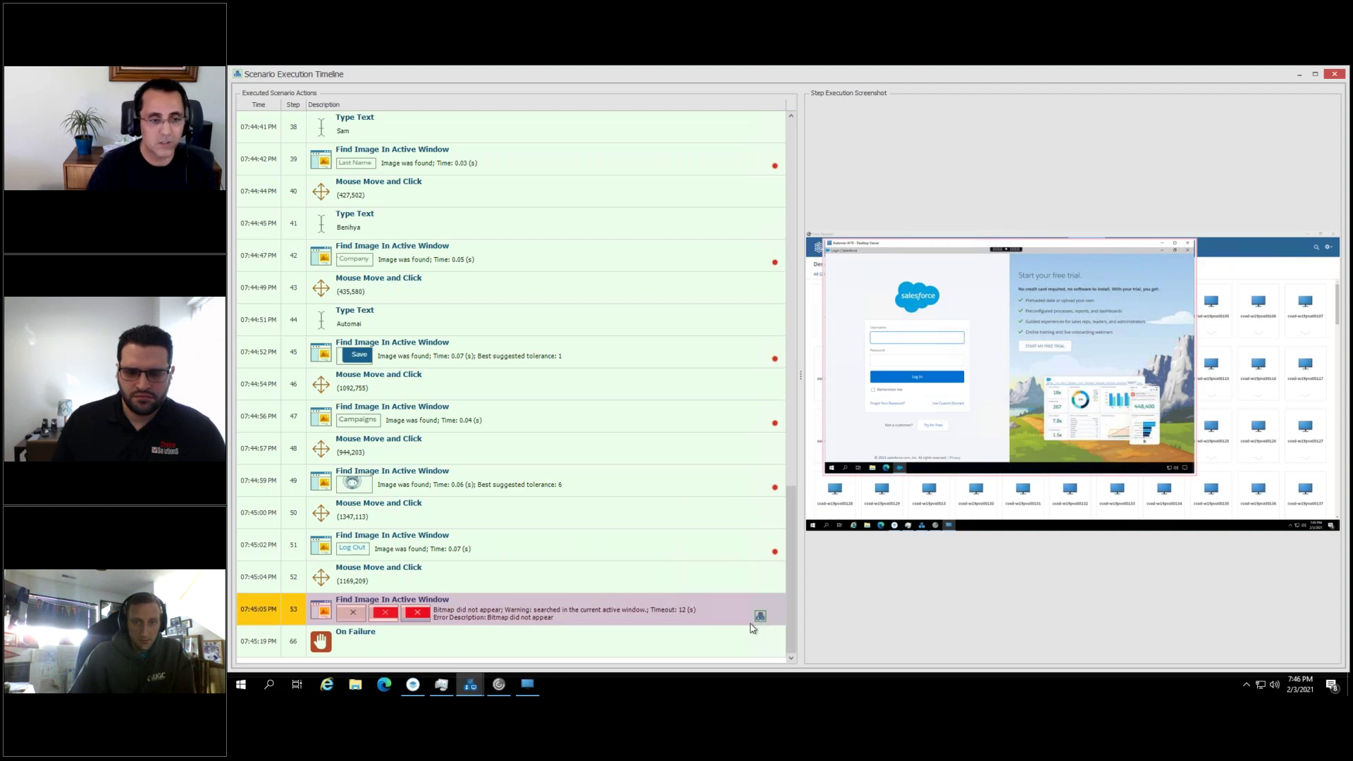
click(761, 617)
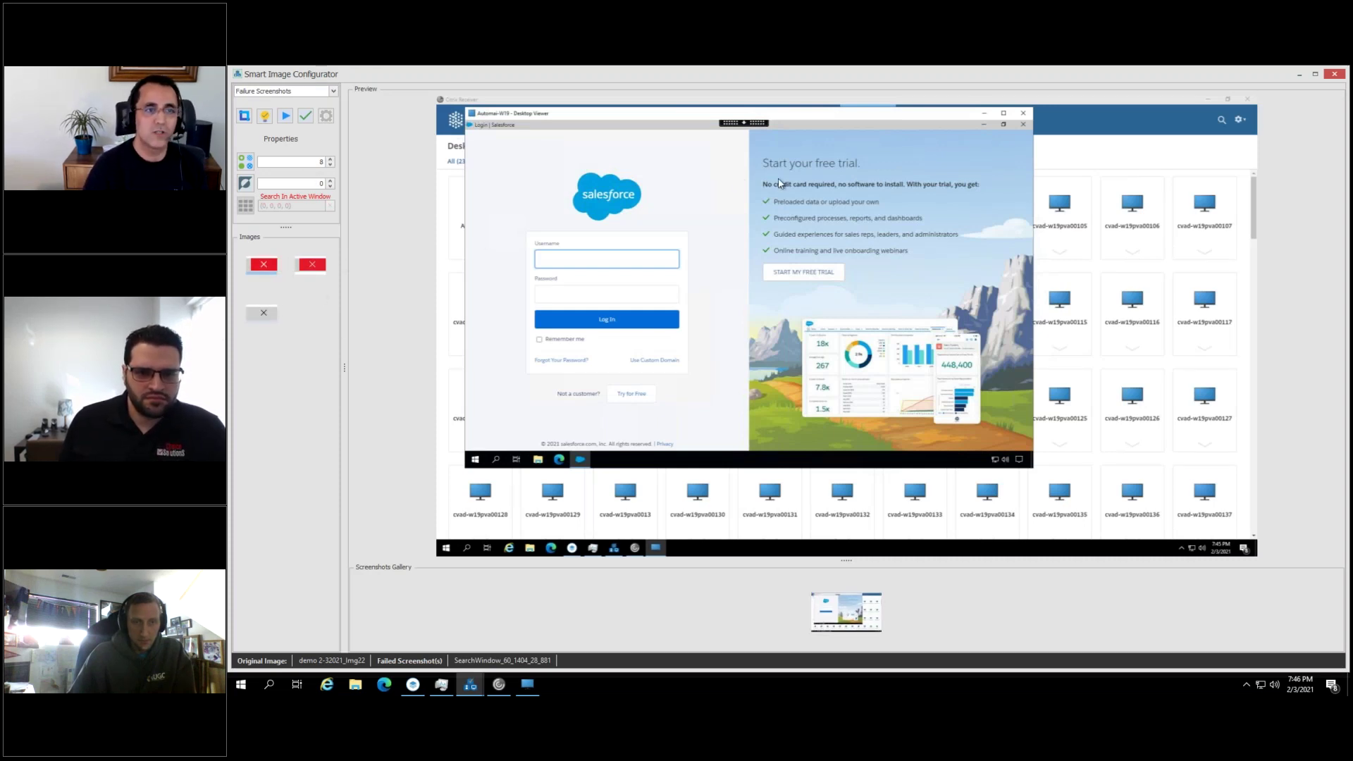
Step: Mark the gallery's failure screenshot as accepted with the check-mark tool and apply the changes
click(305, 116)
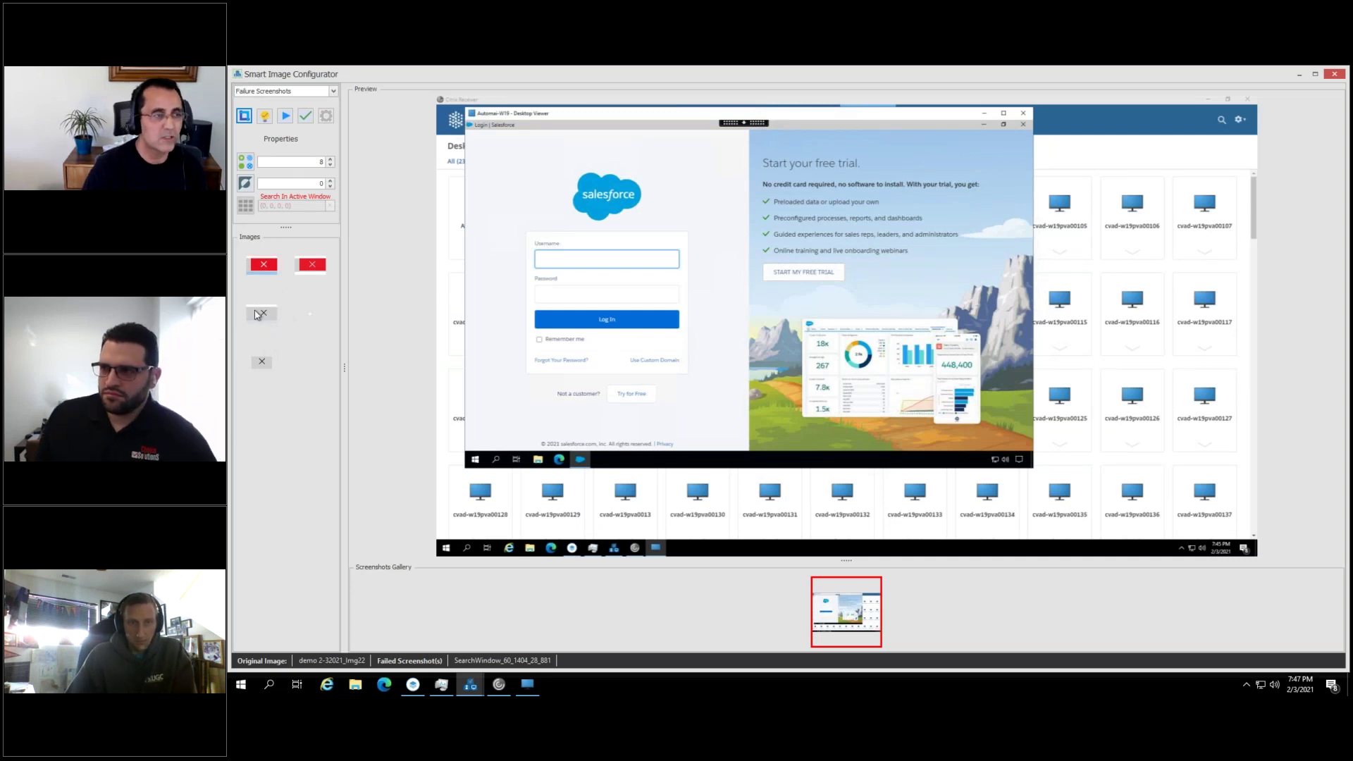
click(305, 116)
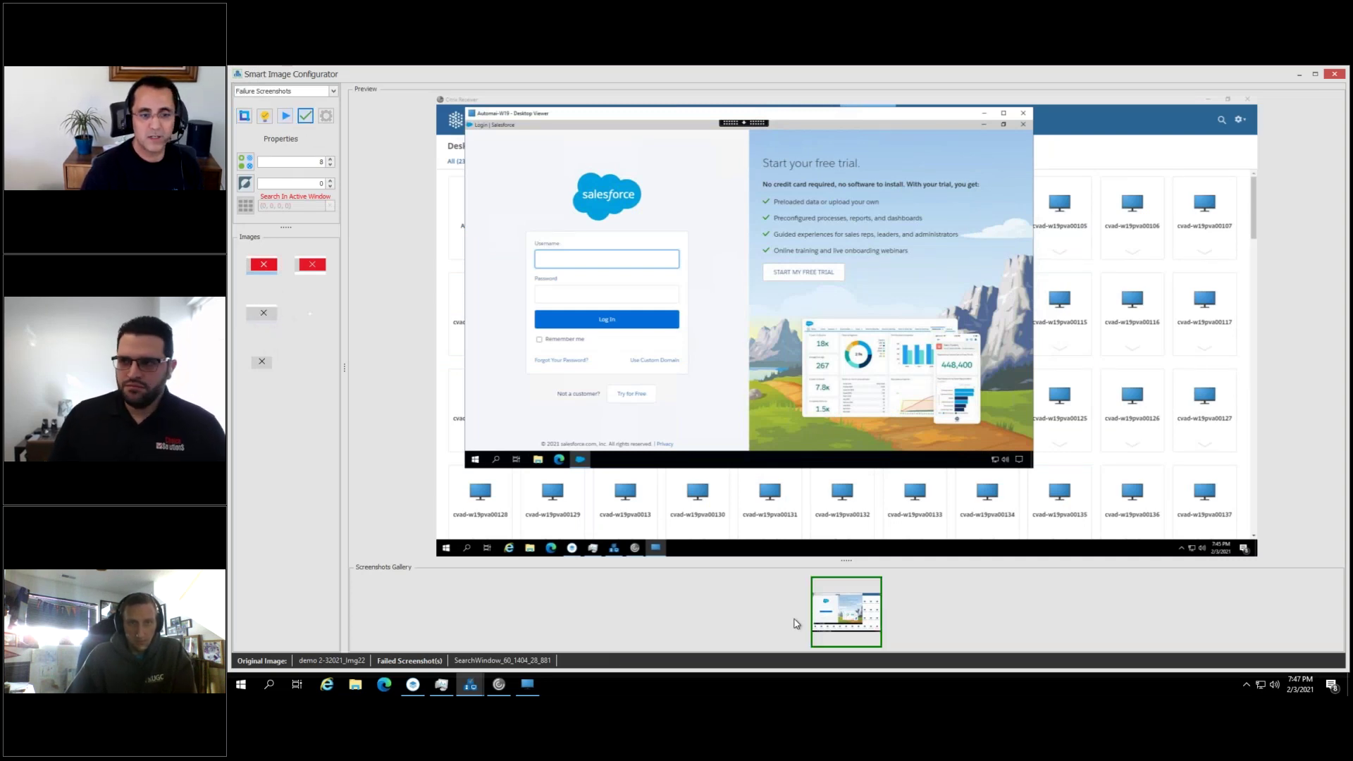
click(830, 613)
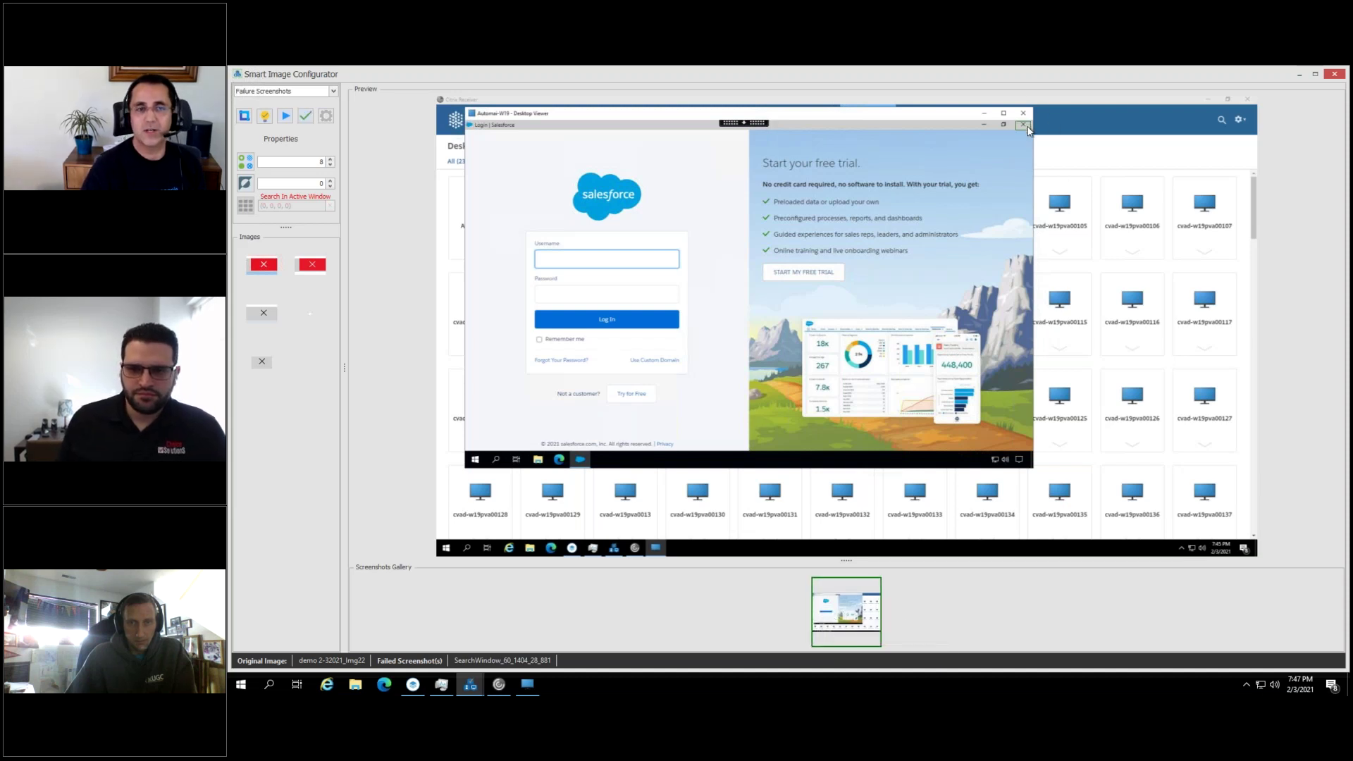
click(305, 117)
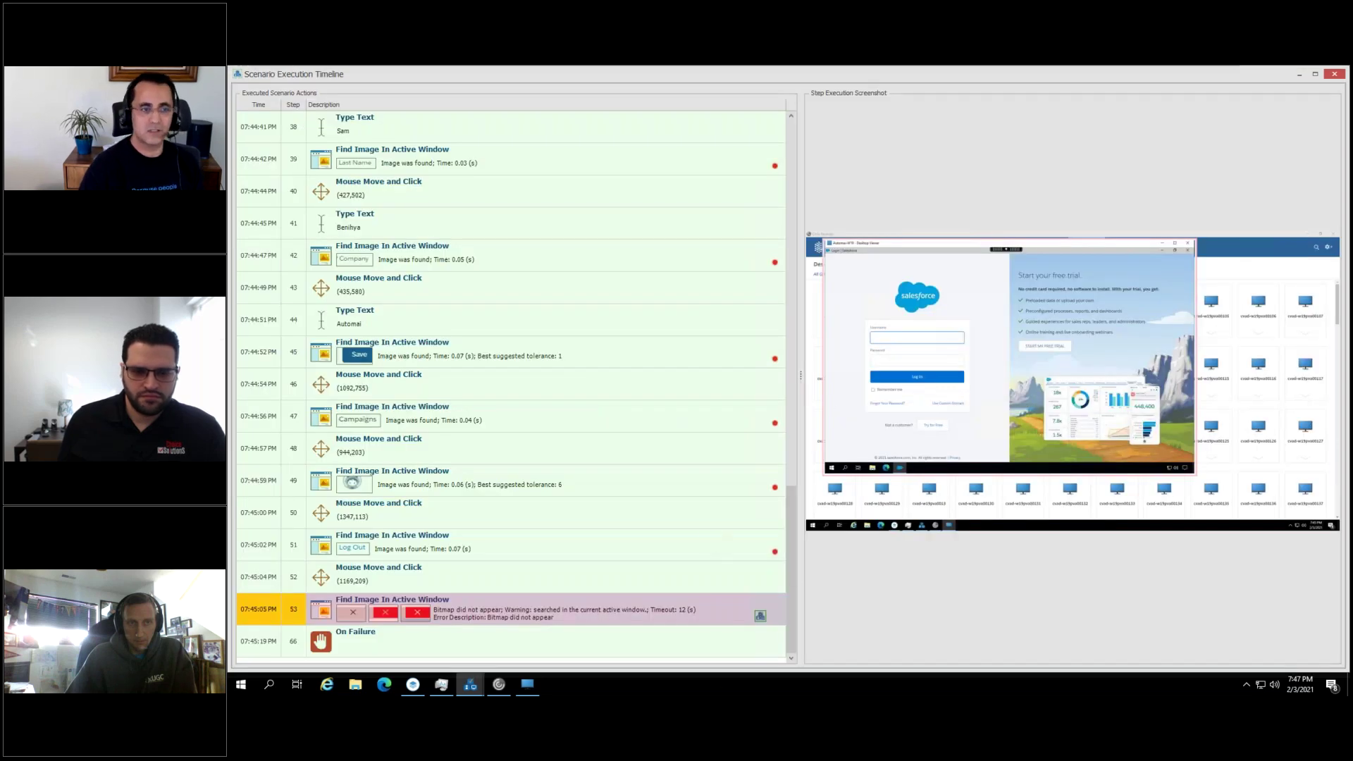
Step: Close the timeline, view the failure screenshot from the Execution Report, then close the report
click(1333, 73)
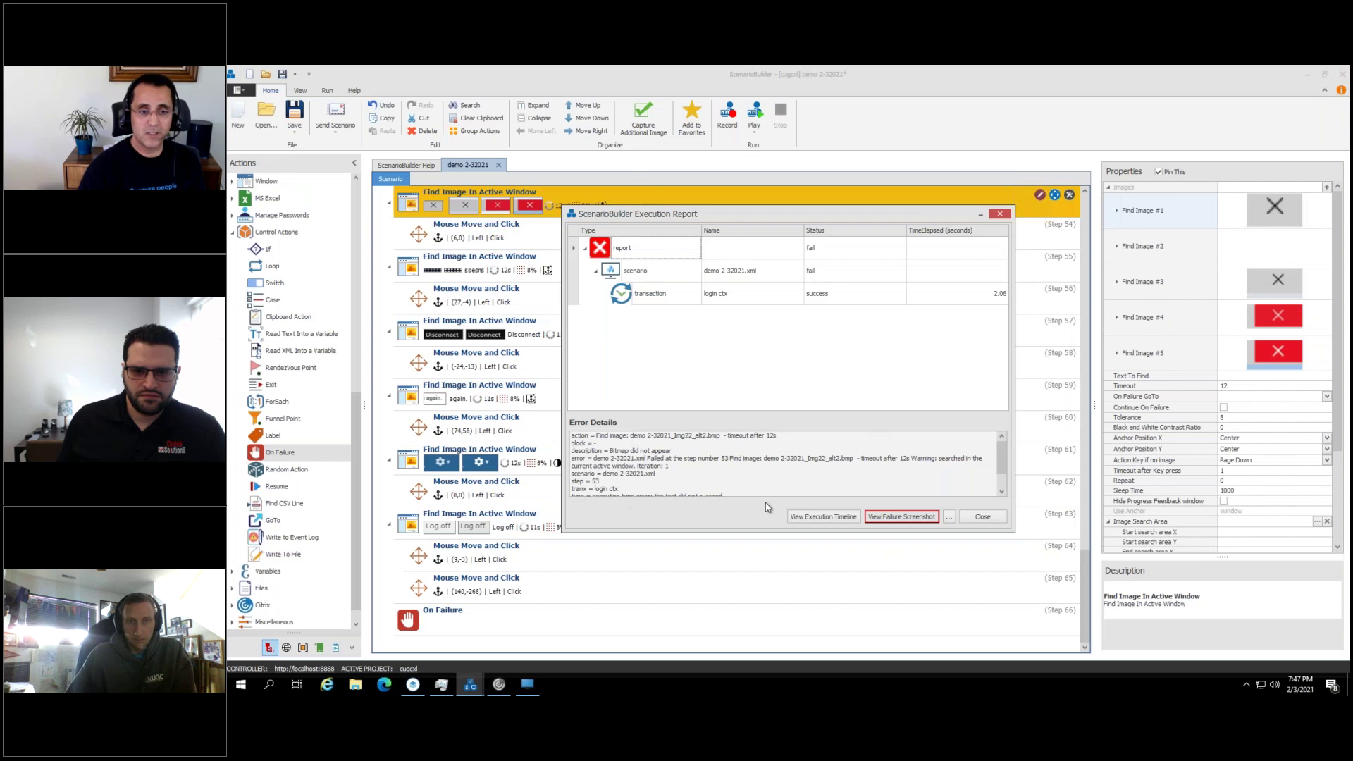
click(901, 517)
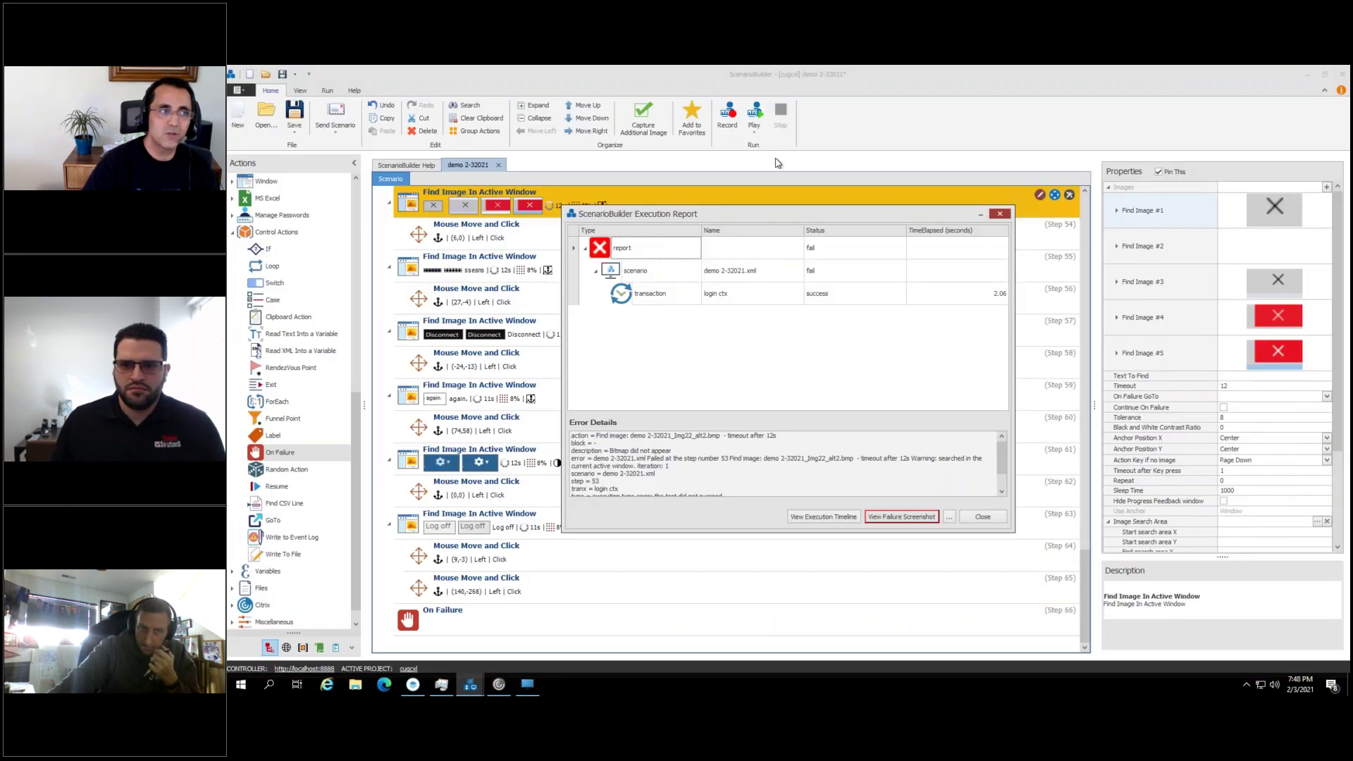
click(1004, 218)
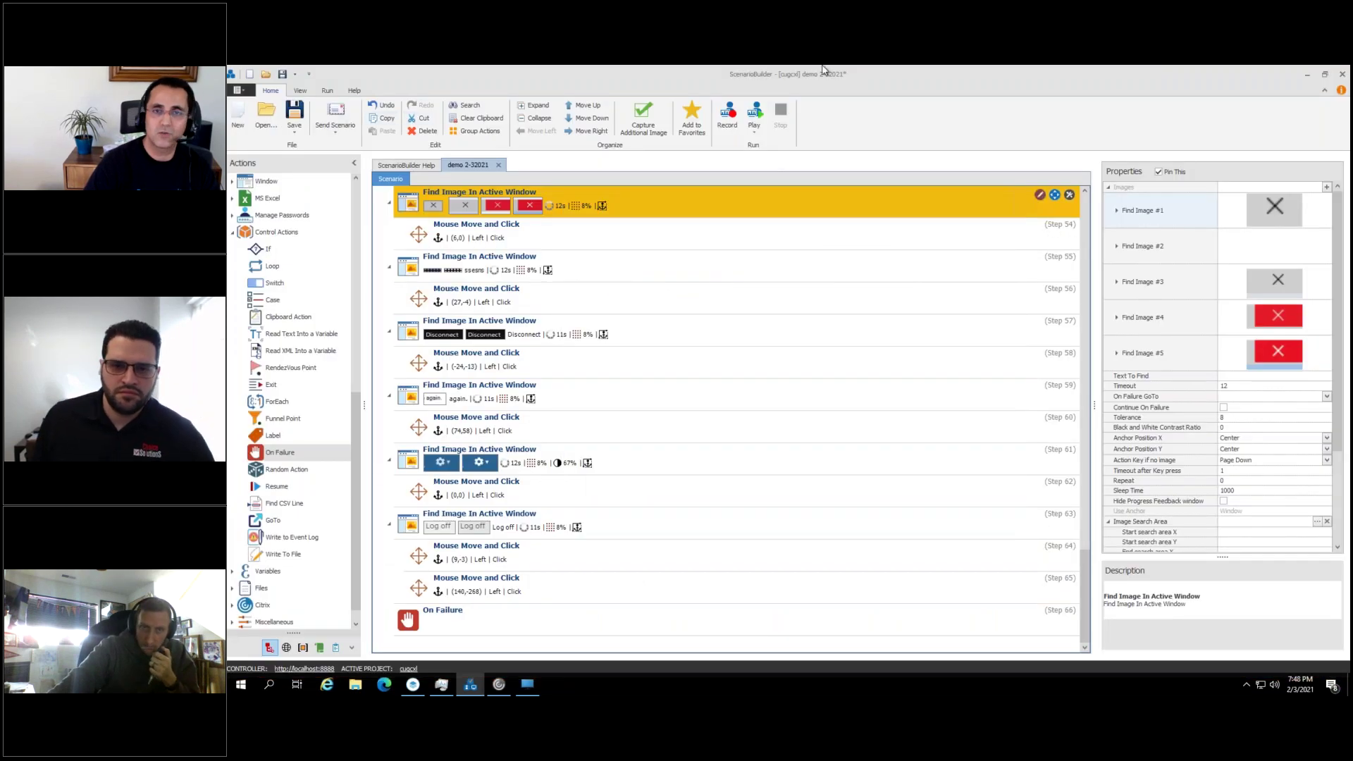
Step: Minimize ScenarioBuilder, log off the Citrix Receiver session from the gear menu, and close Receiver
click(1309, 75)
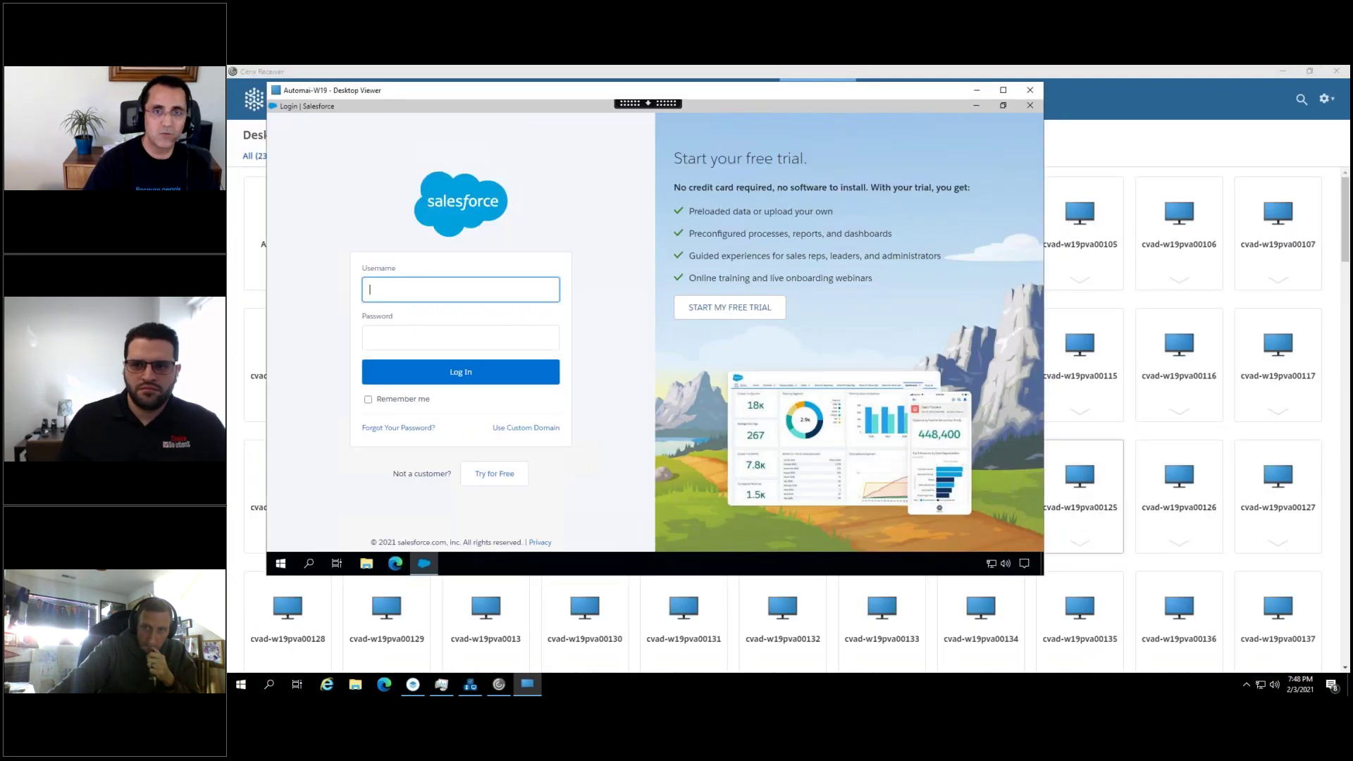
click(1322, 102)
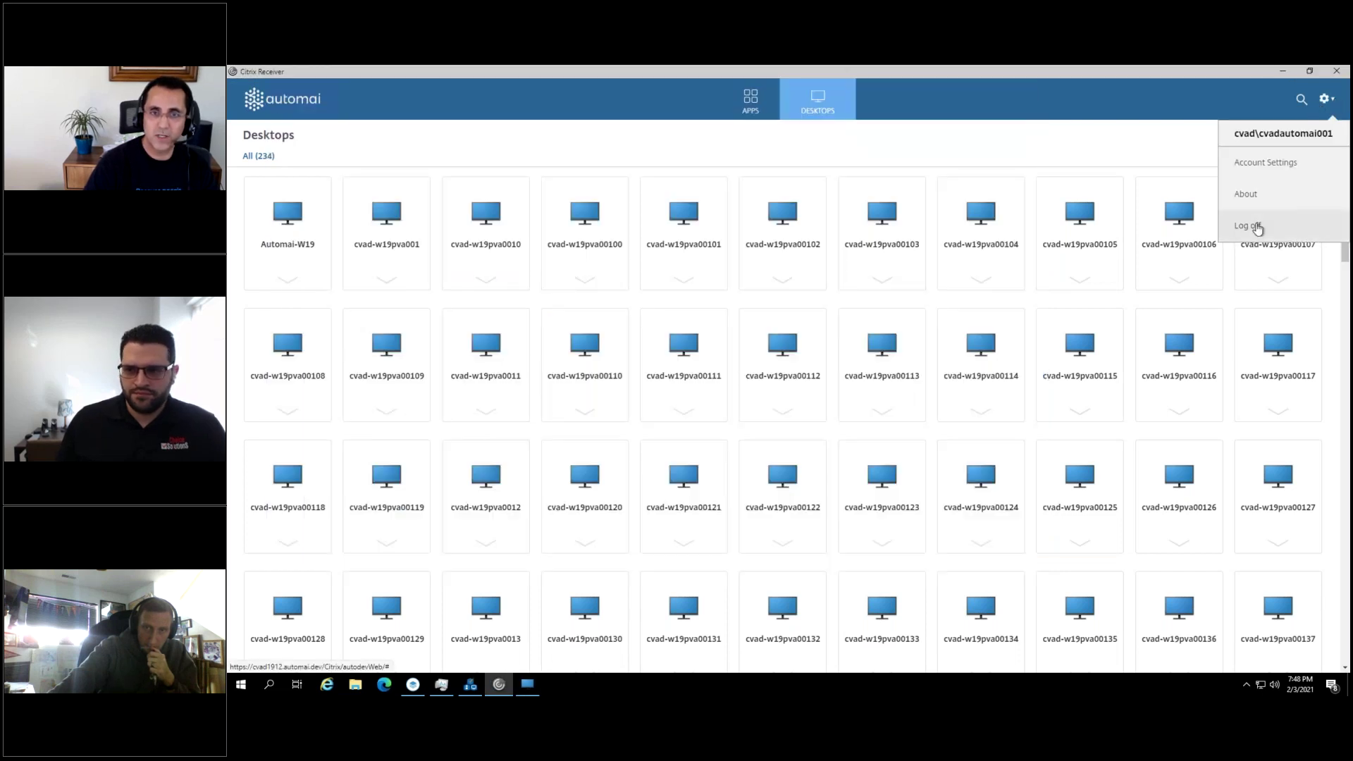
click(1257, 227)
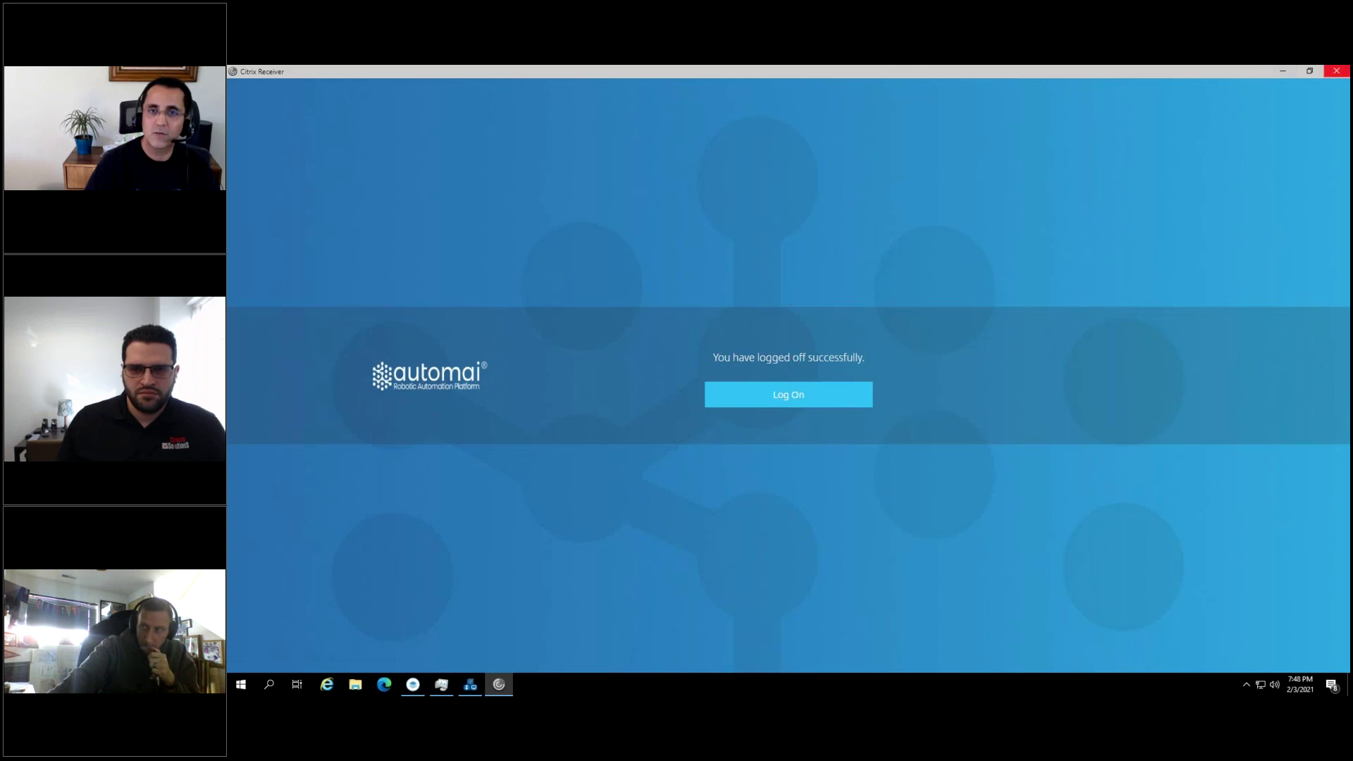
click(1336, 71)
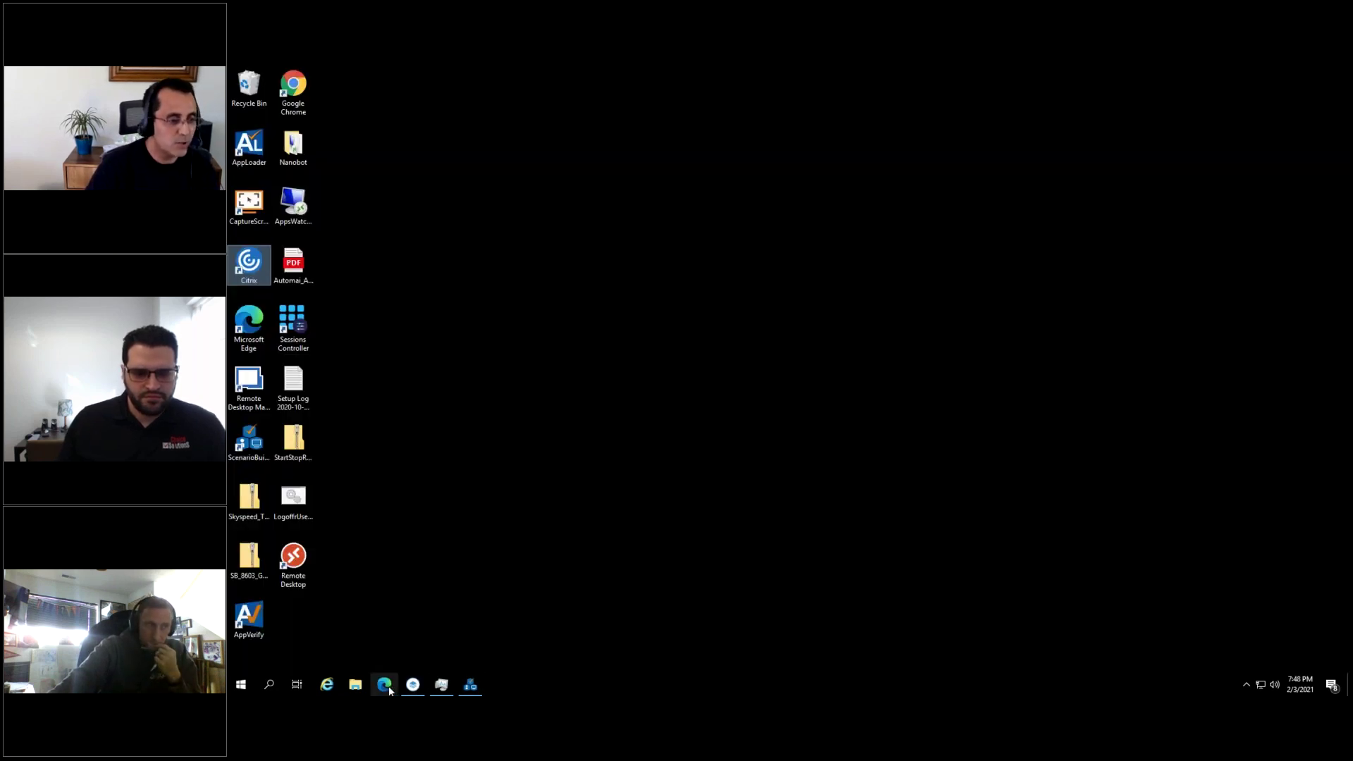
Step: Reopen the recently closed Citrix Receiver page and password help article in Edge
click(387, 691)
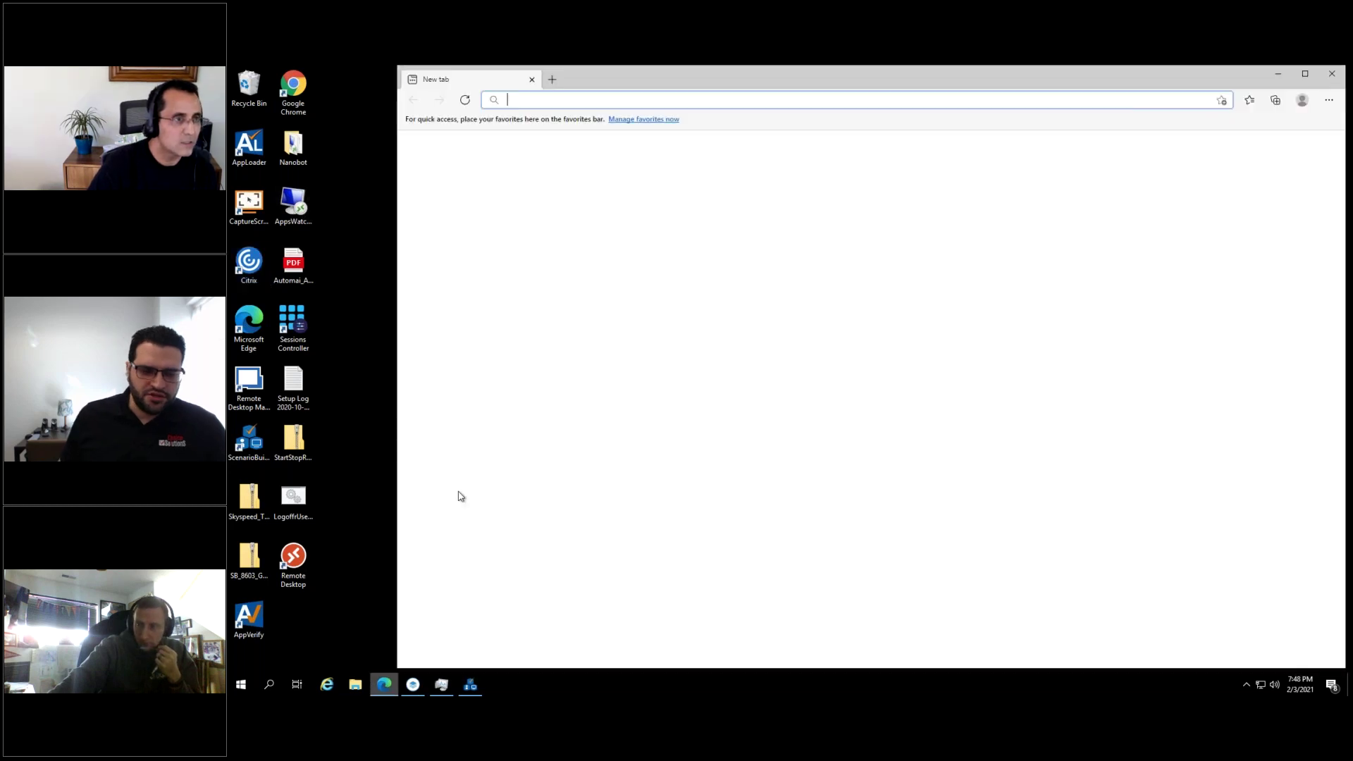
click(1331, 73)
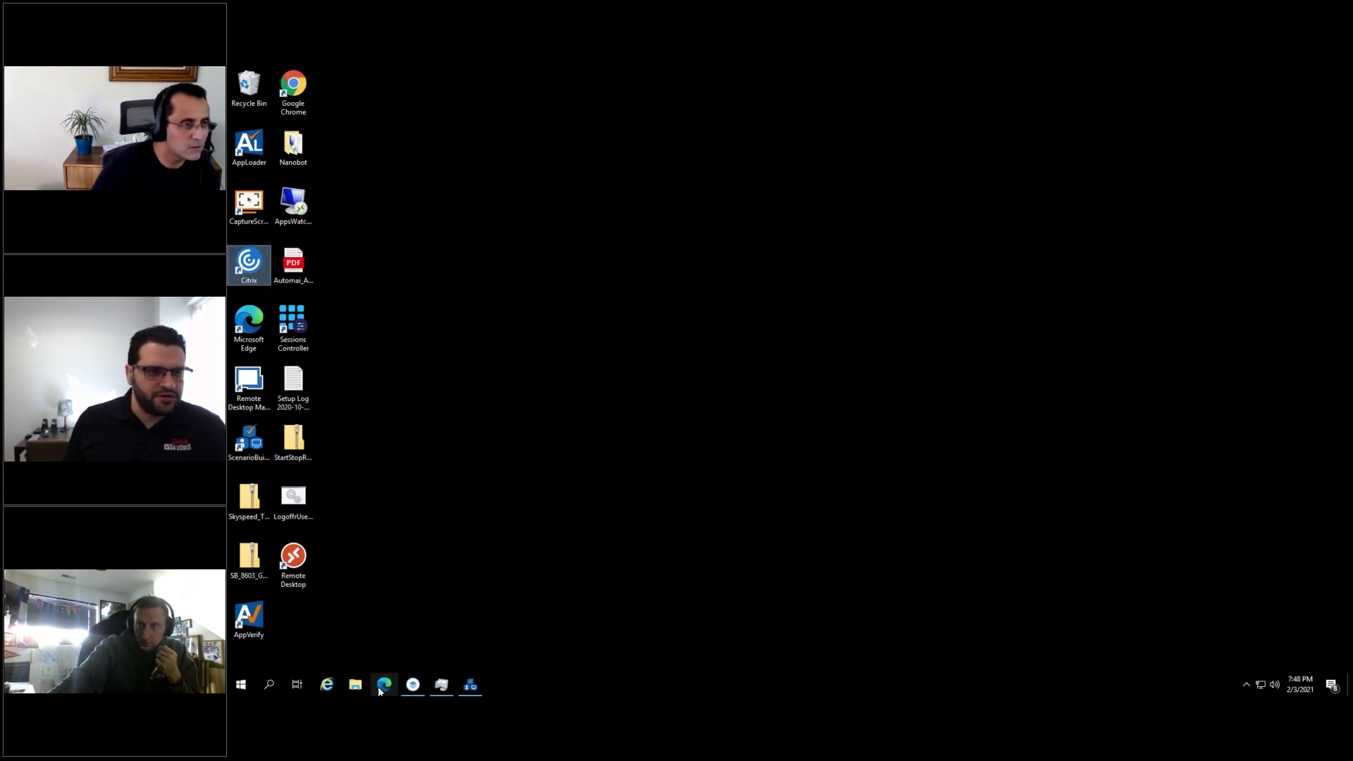
right_click(380, 688)
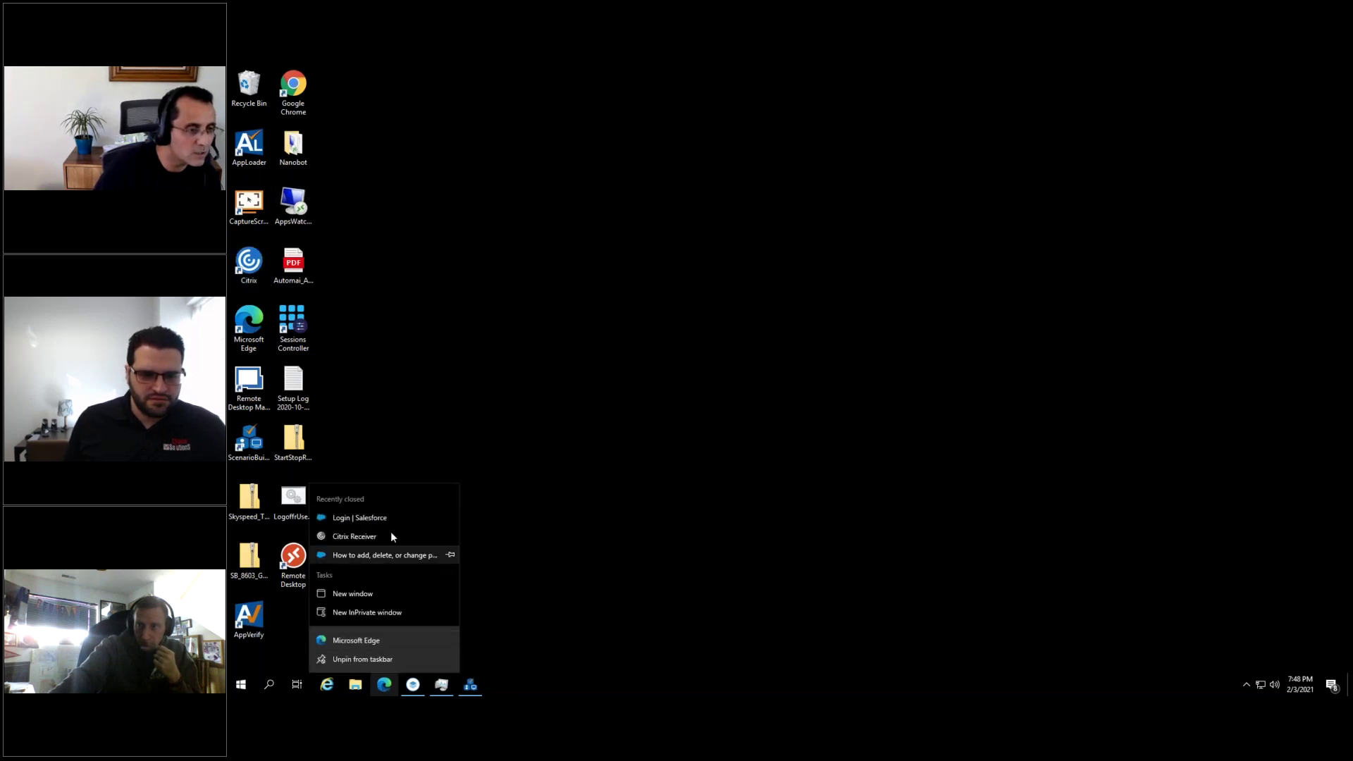
click(383, 534)
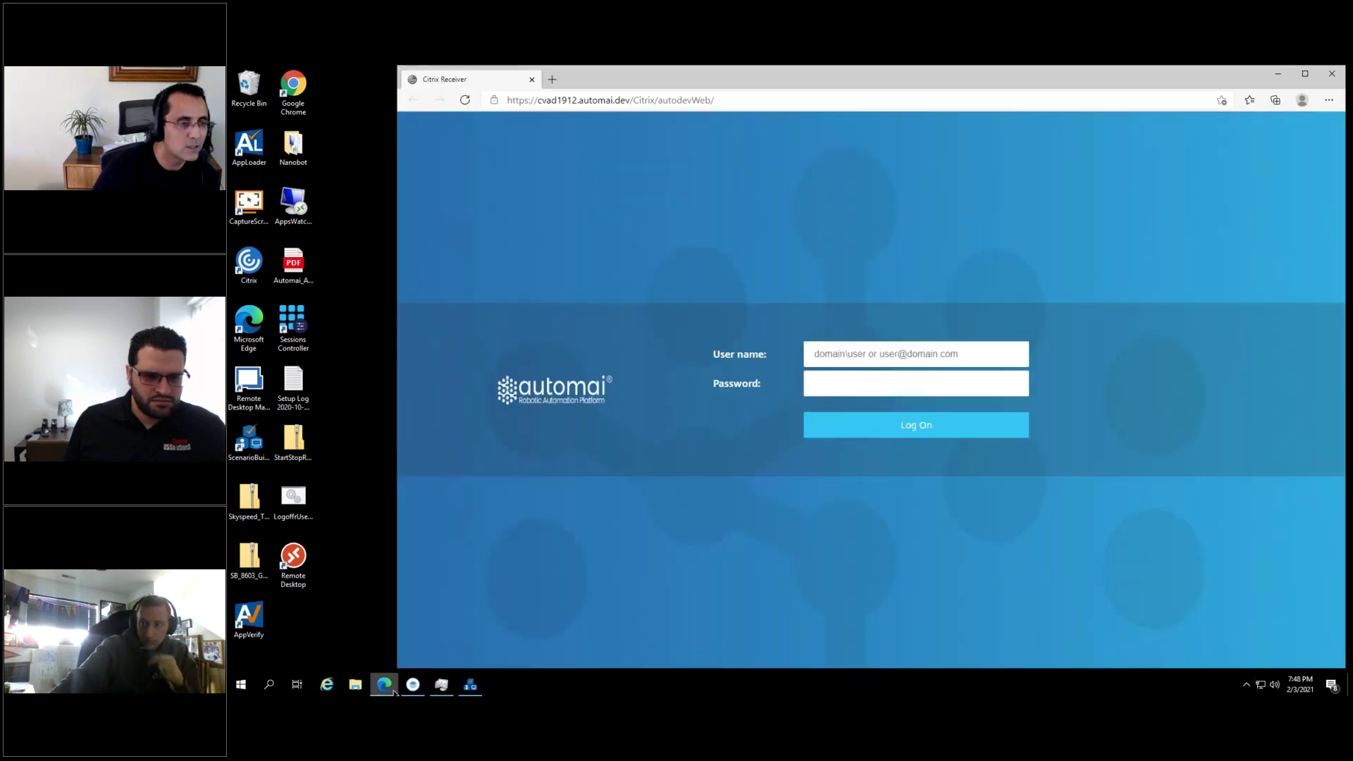
right_click(384, 684)
click(371, 536)
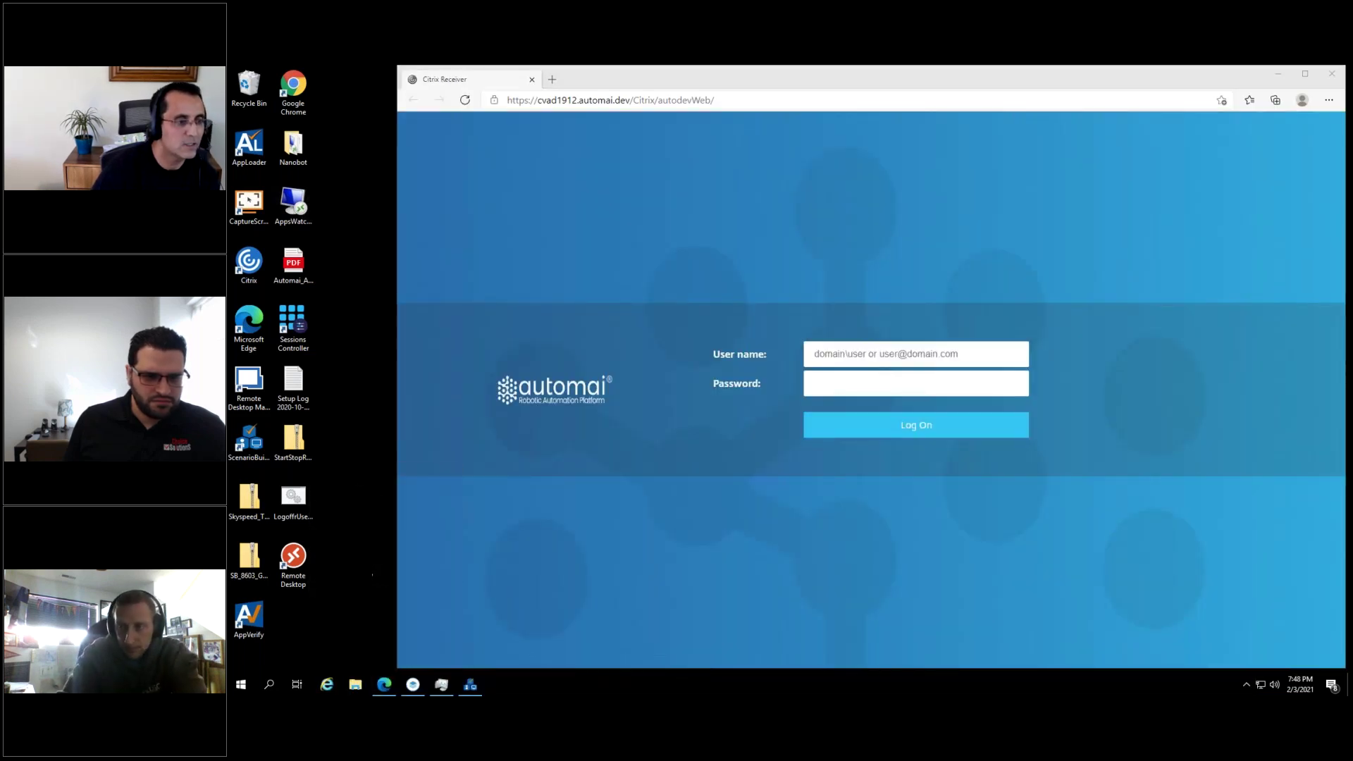
click(472, 83)
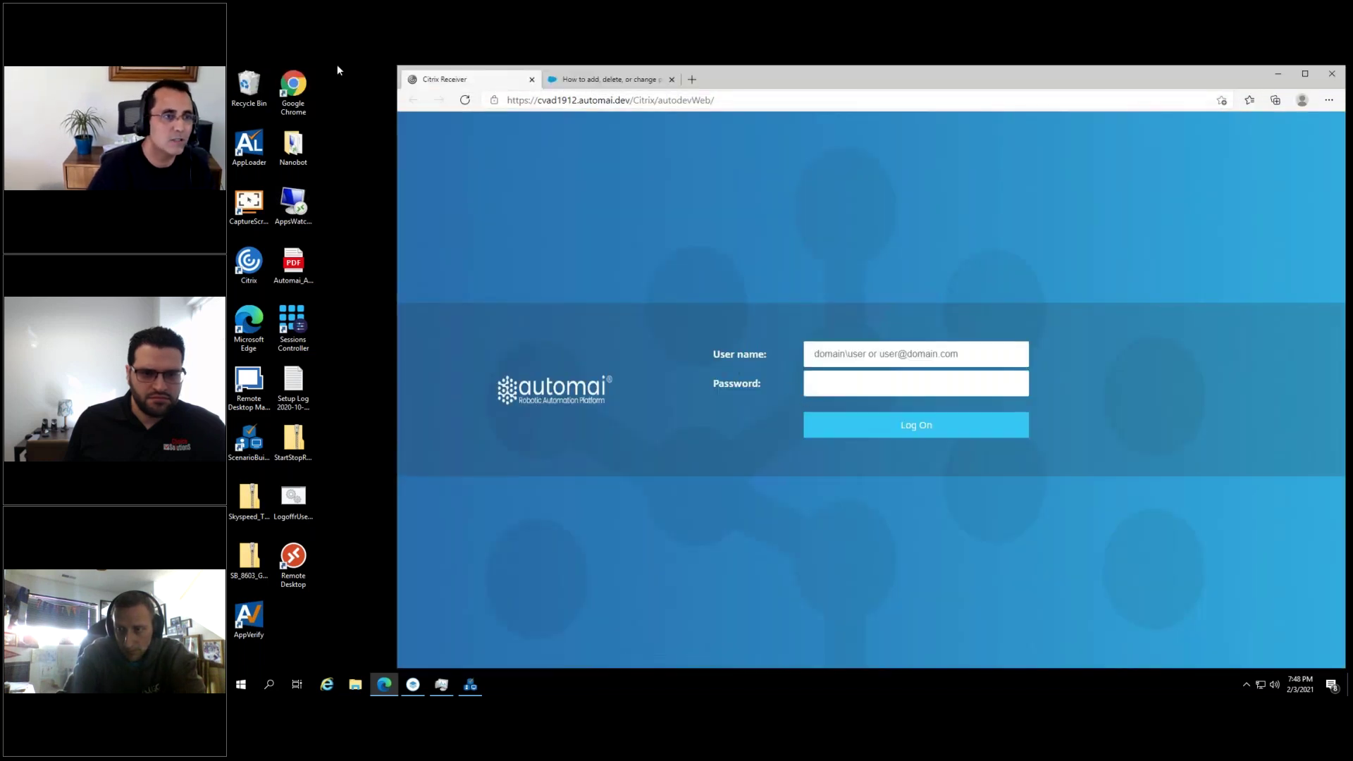
Step: Load the AppLoader login page at localhost:8888 from the address bar
click(644, 104)
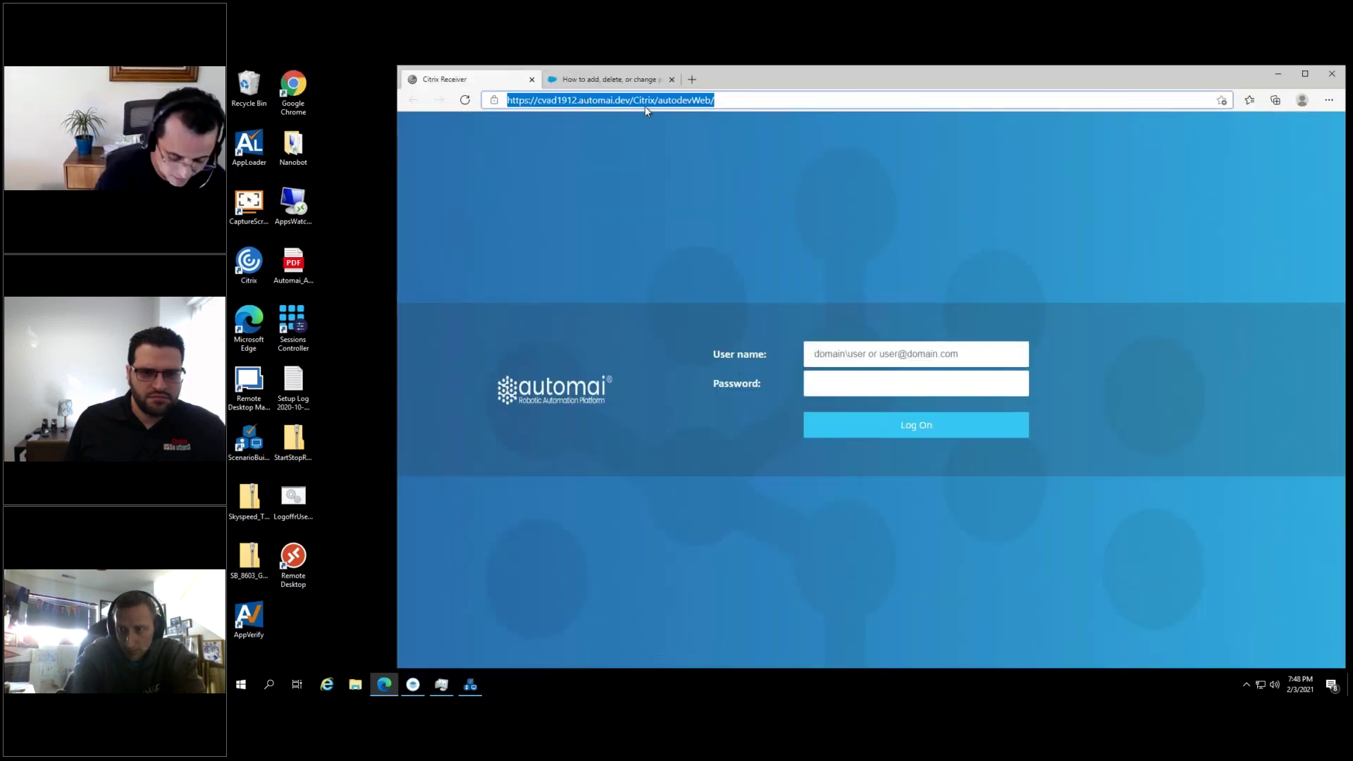
text(local)
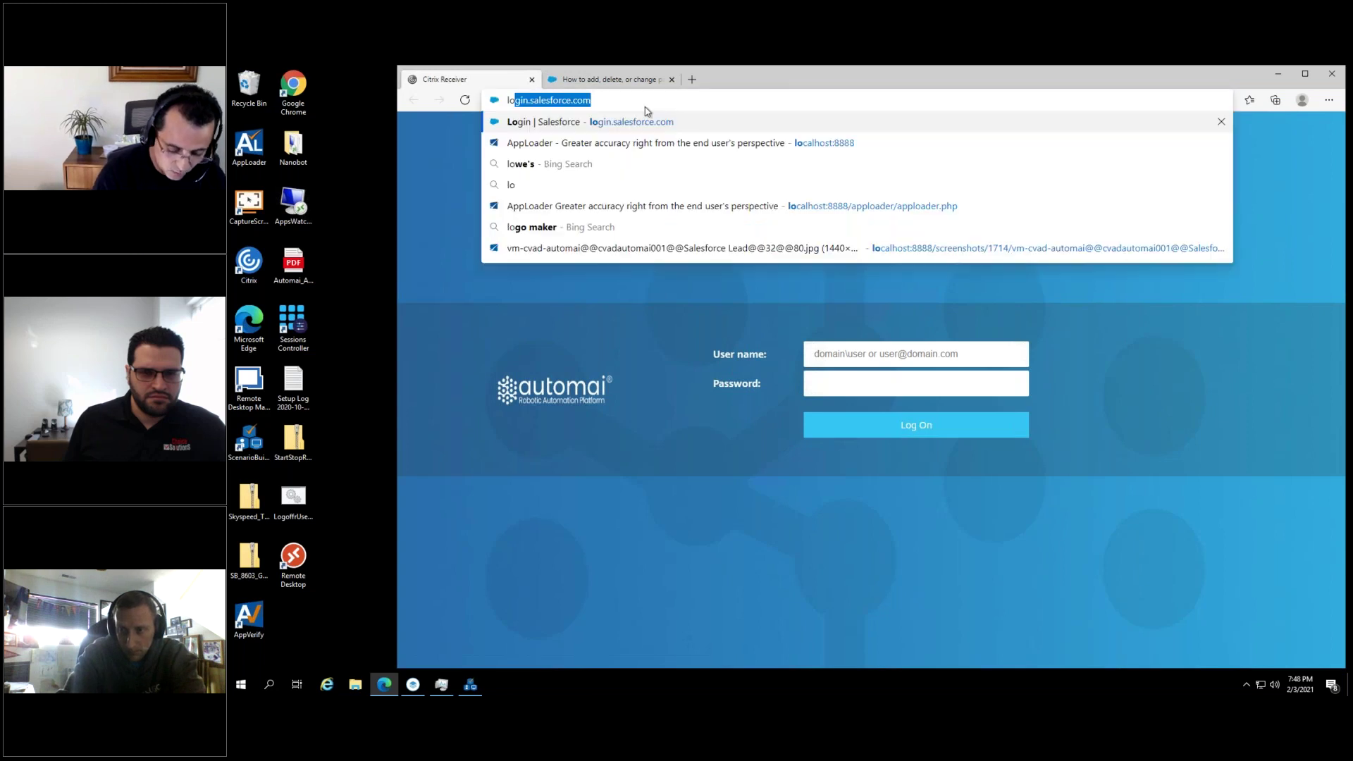
key(Return)
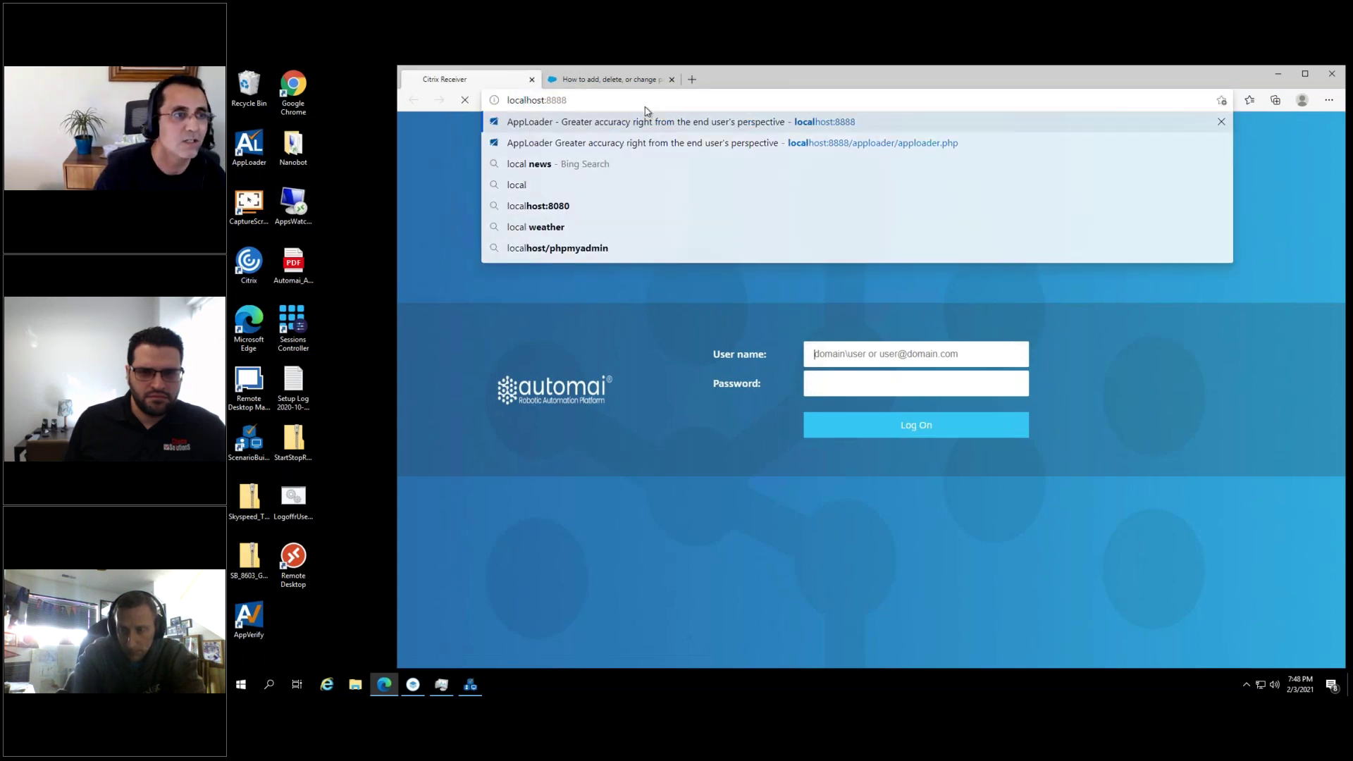
Step: Maximize Edge and log in to AppLoader with the prefilled admin credentials
click(1305, 74)
click(899, 363)
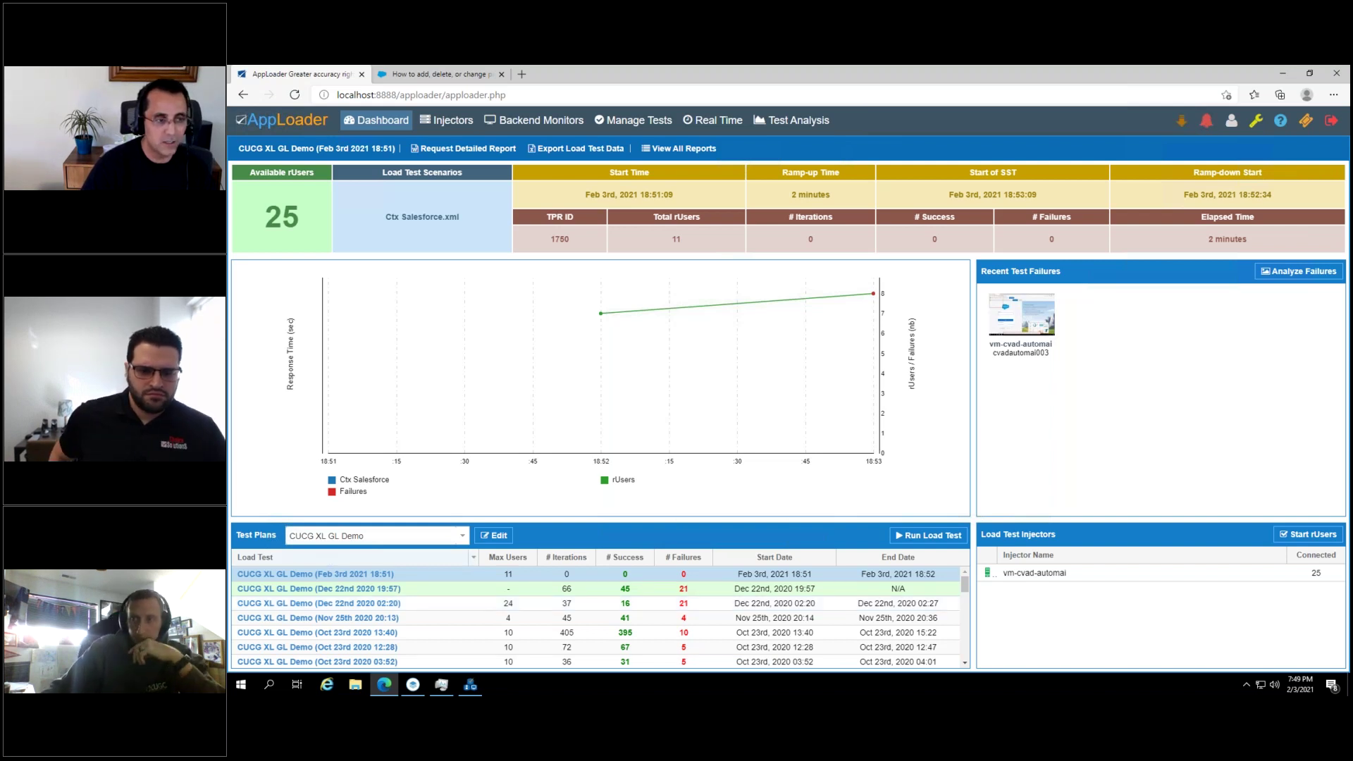
Step: Launch a new CUCG XL GL Demo load test under its default name, leaving 25 rUsers waiting
click(936, 540)
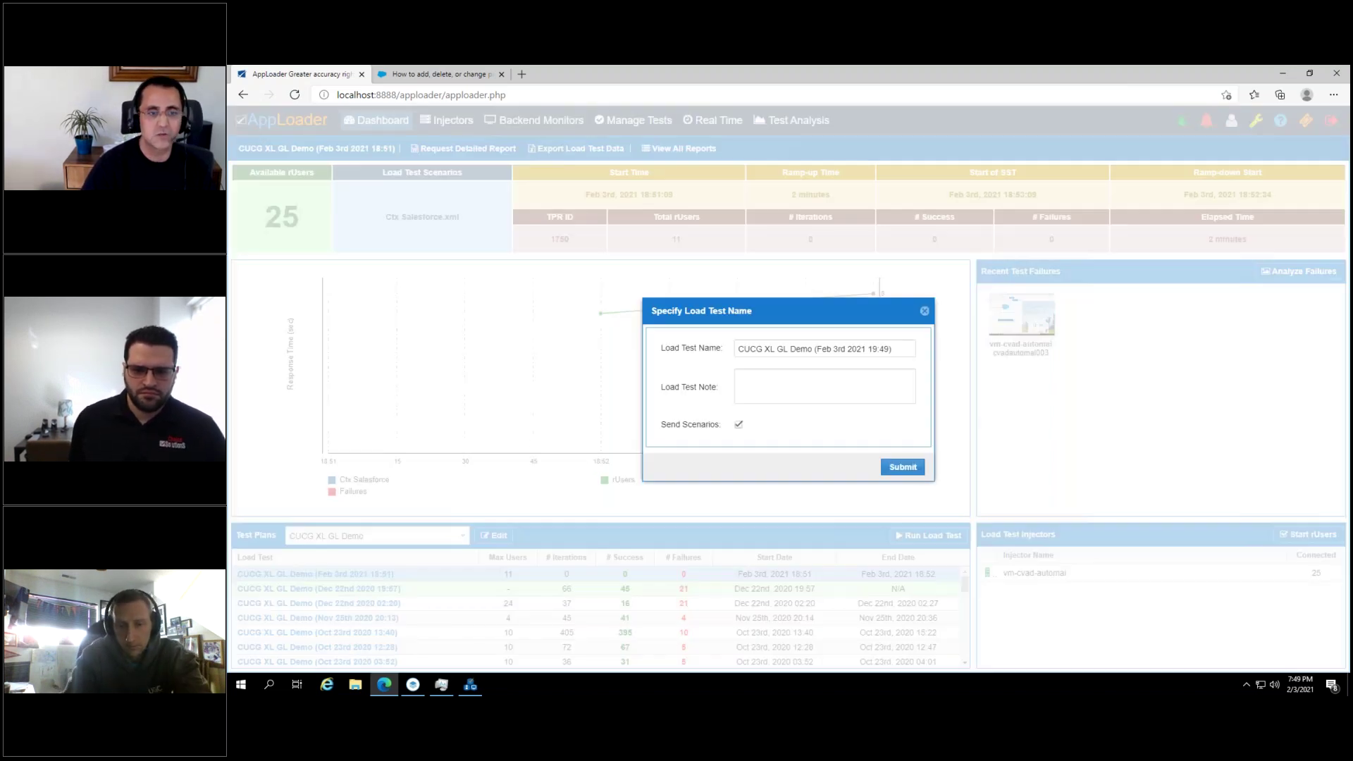
click(904, 469)
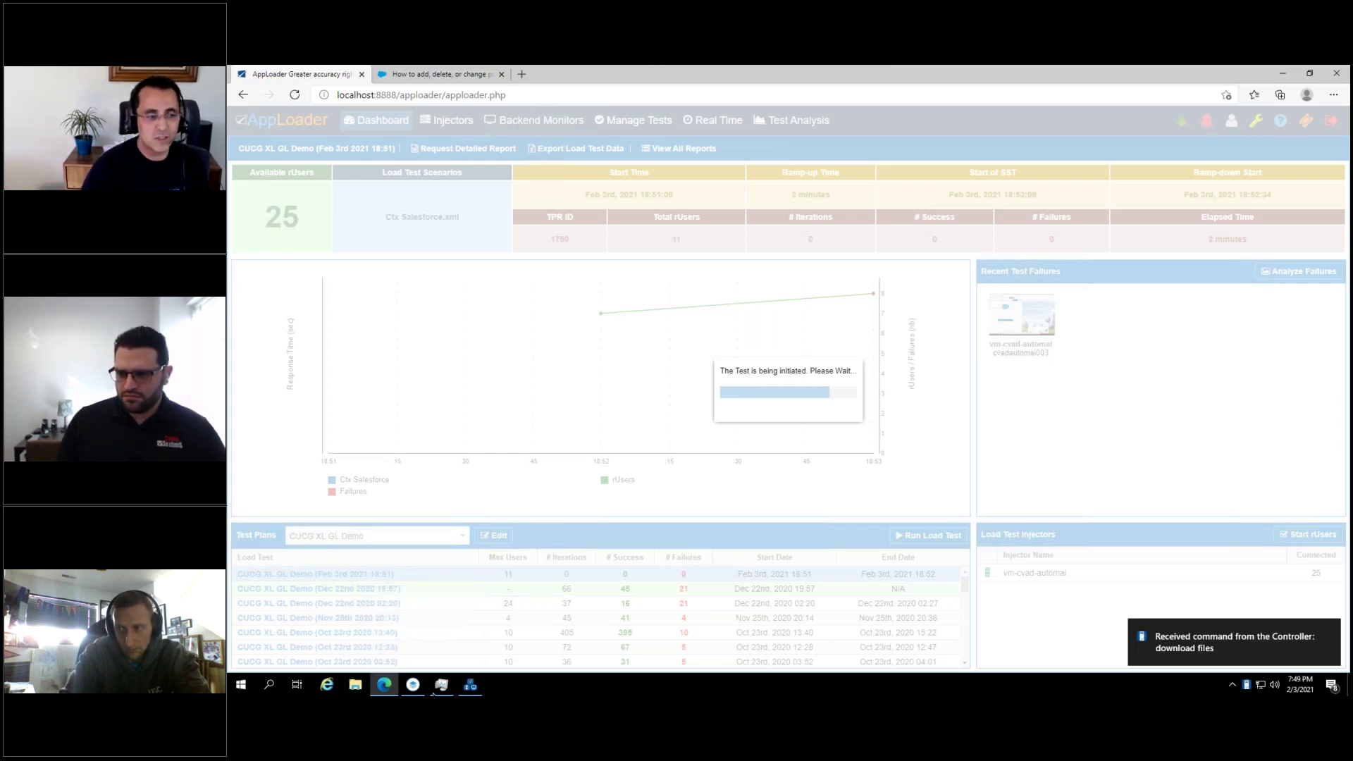
right_click(412, 685)
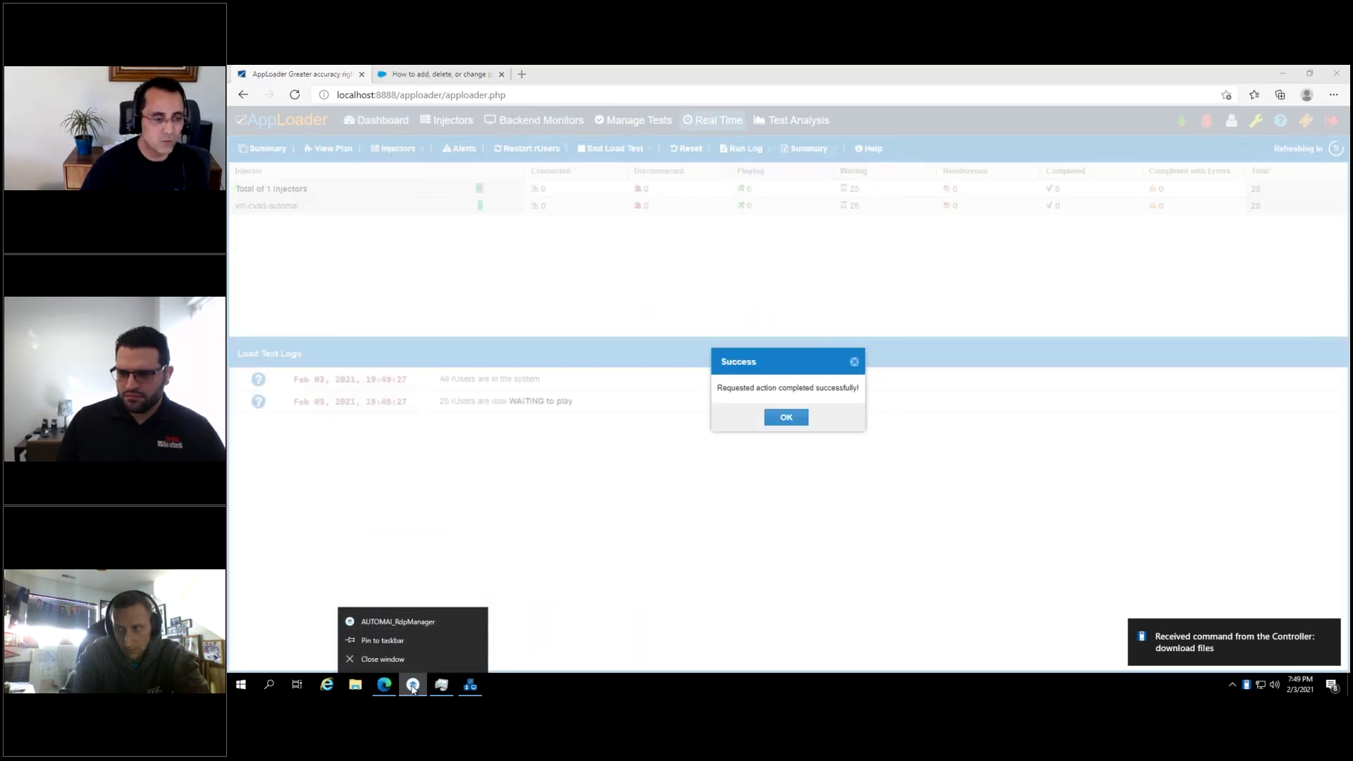
Step: Restore the rUserManager window to watch the 25 rUser sessions start, then dismiss AppLoader's Success notice
click(579, 642)
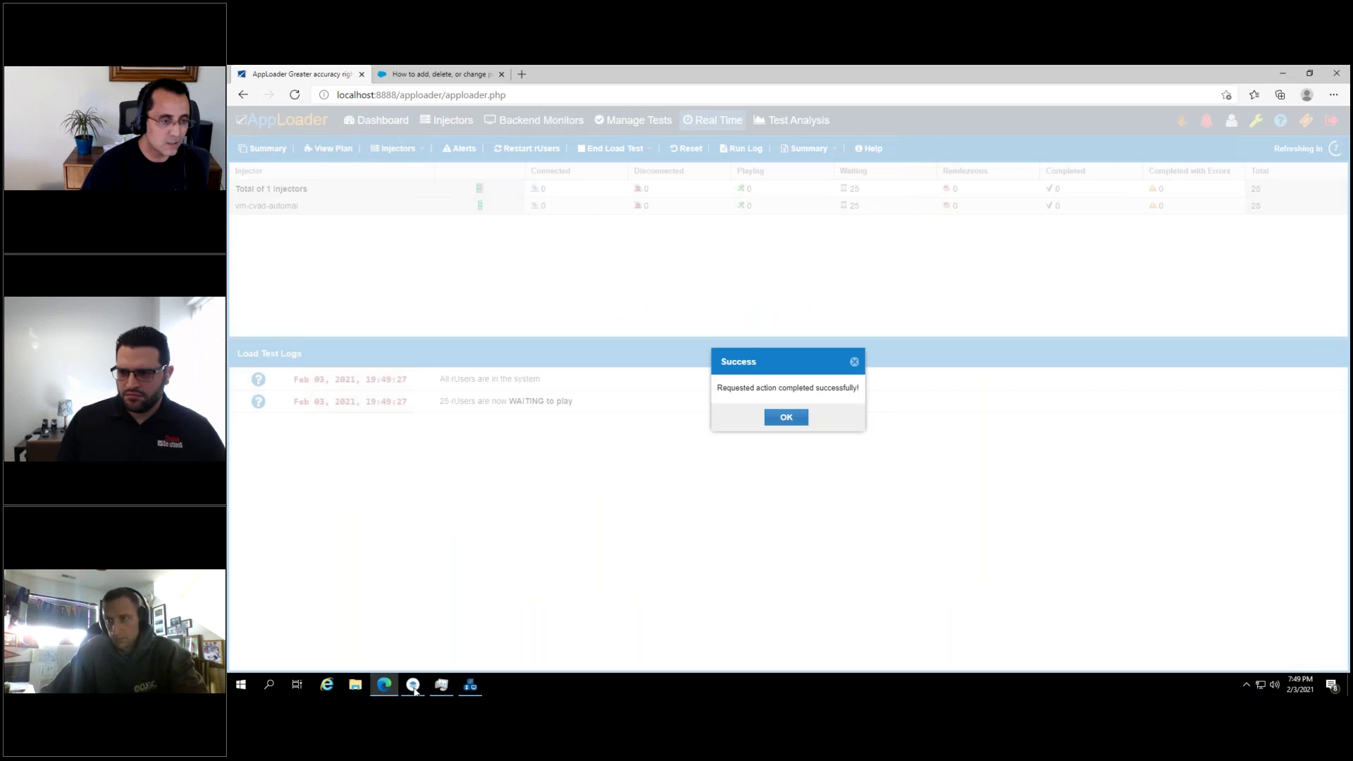
mouse_move(413, 685)
right_click(419, 639)
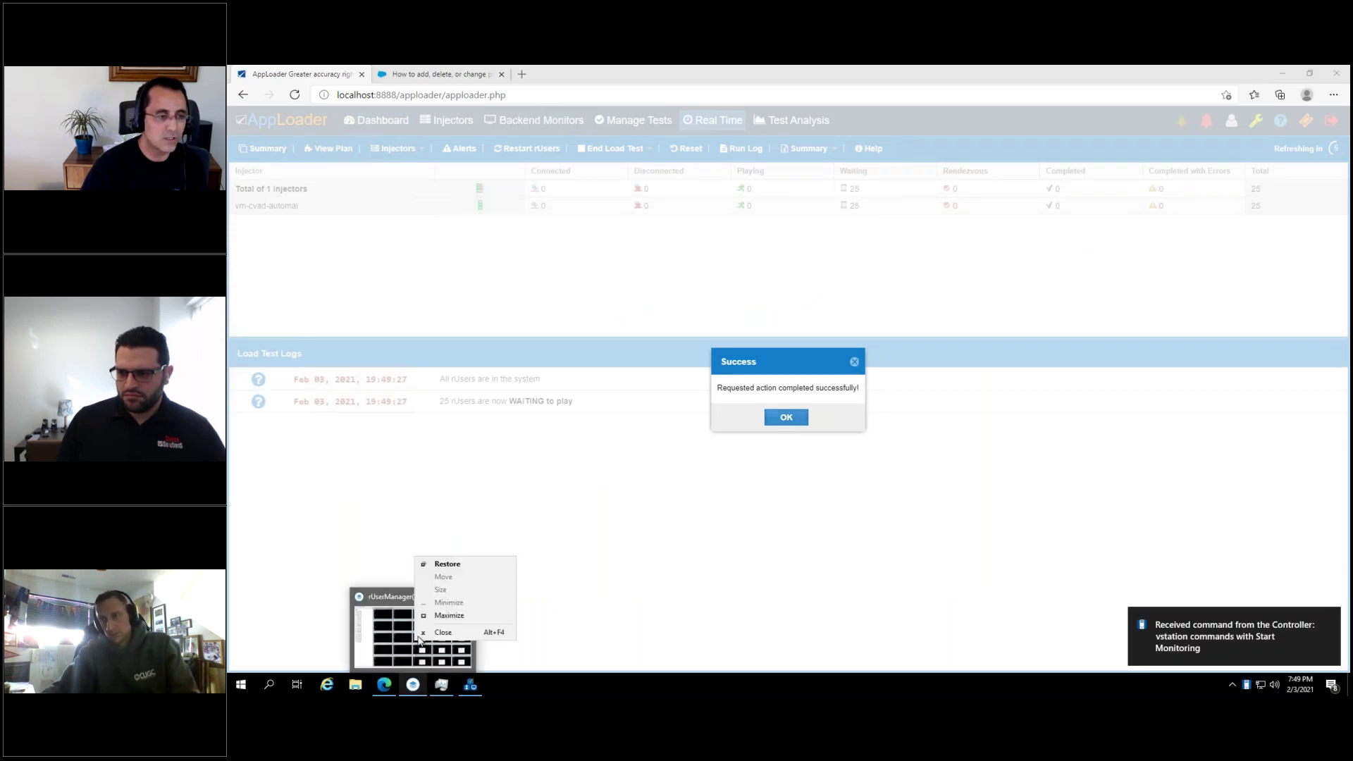
click(443, 563)
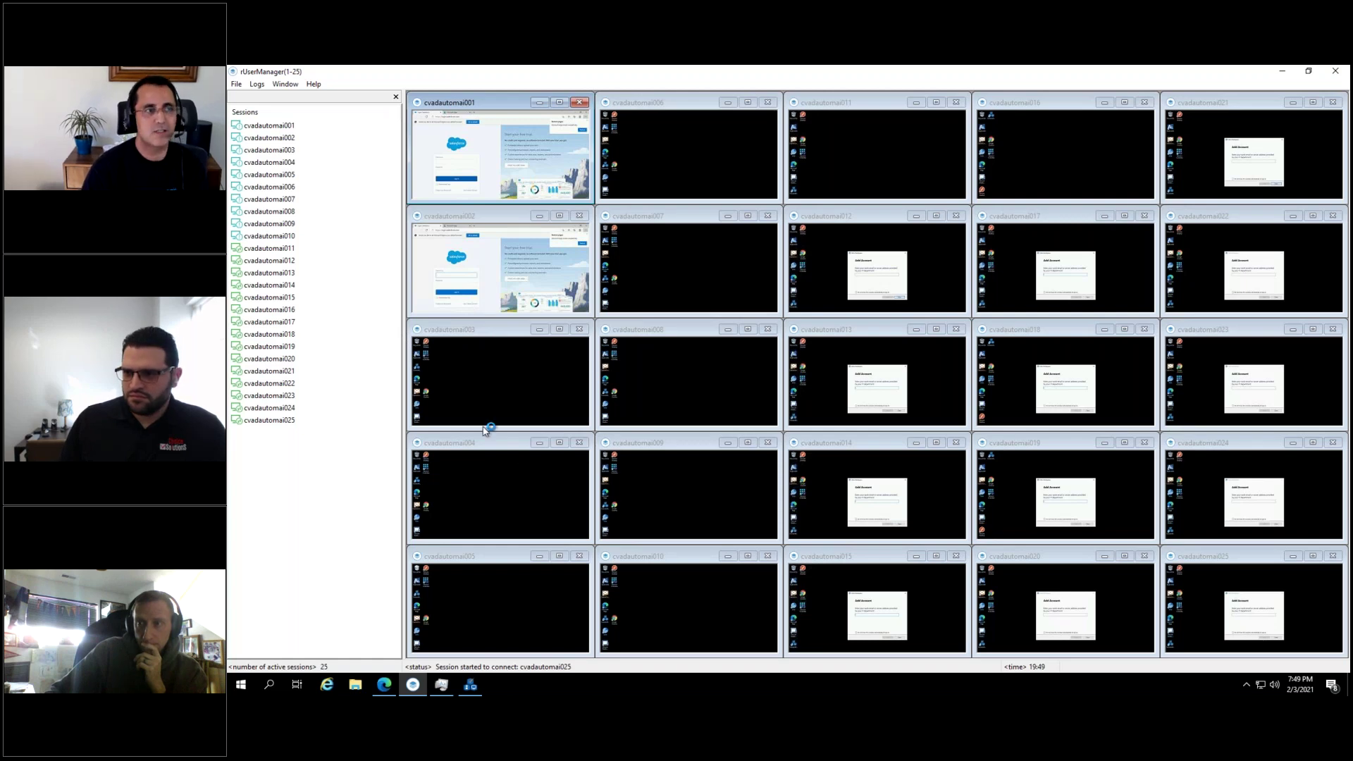
click(383, 688)
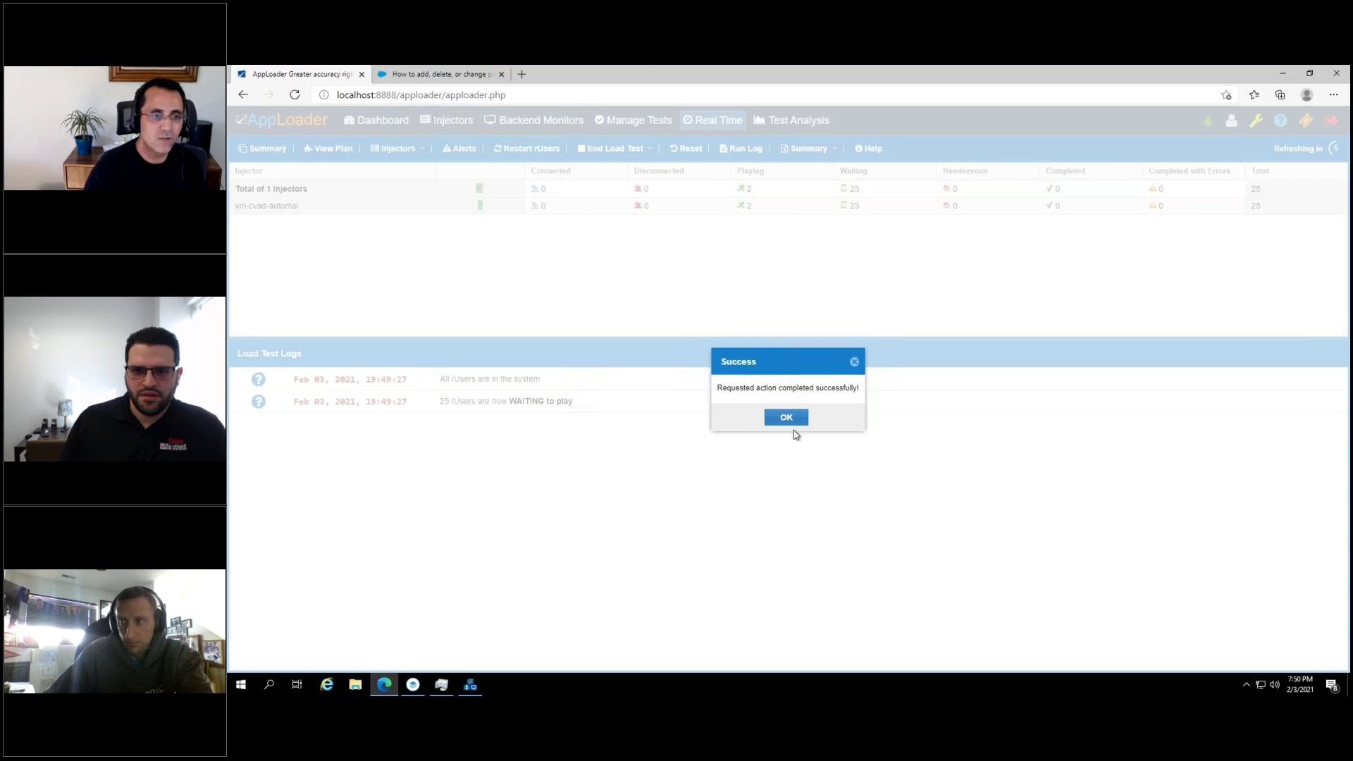
click(790, 423)
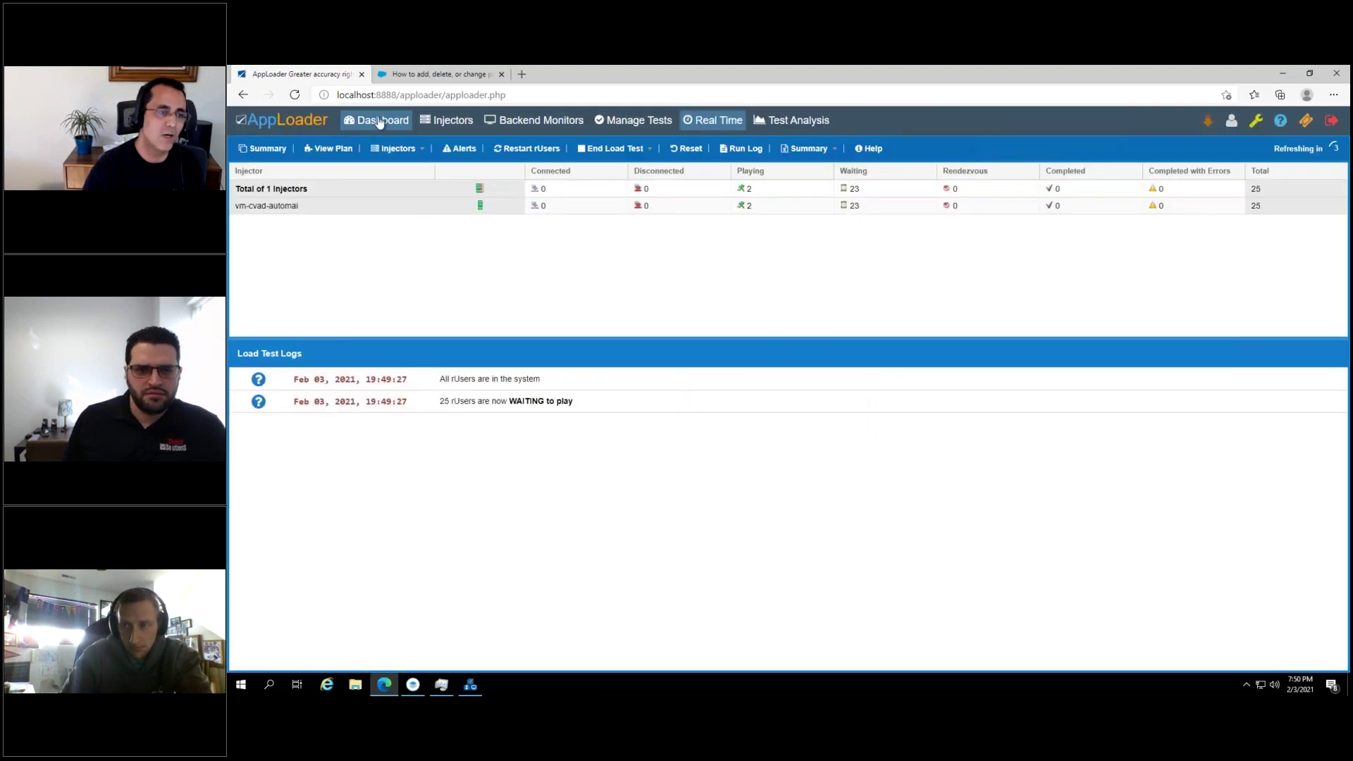
Step: From the Dashboard, open the CUCG XL GL Demo test plan: 25 rUsers, 12 per minute, 2-minute ramp-up
click(377, 120)
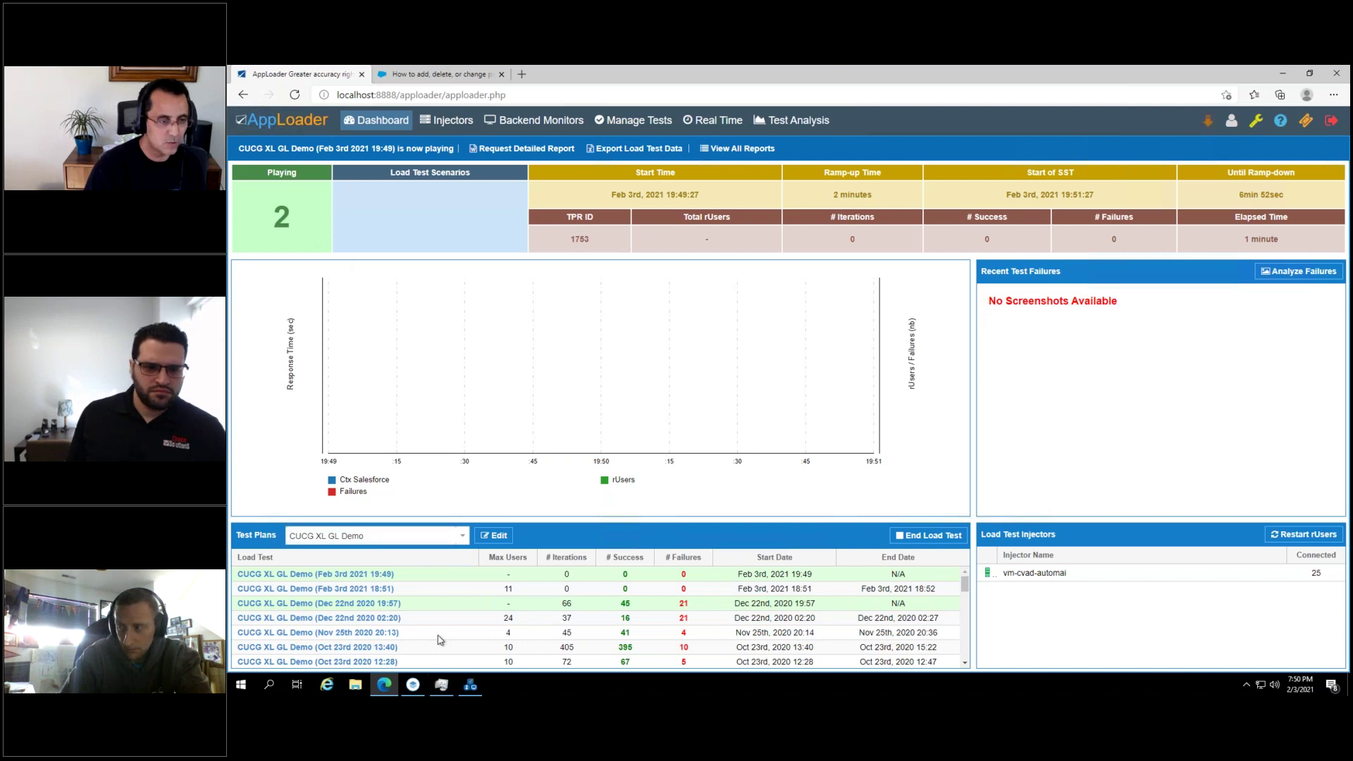
click(496, 535)
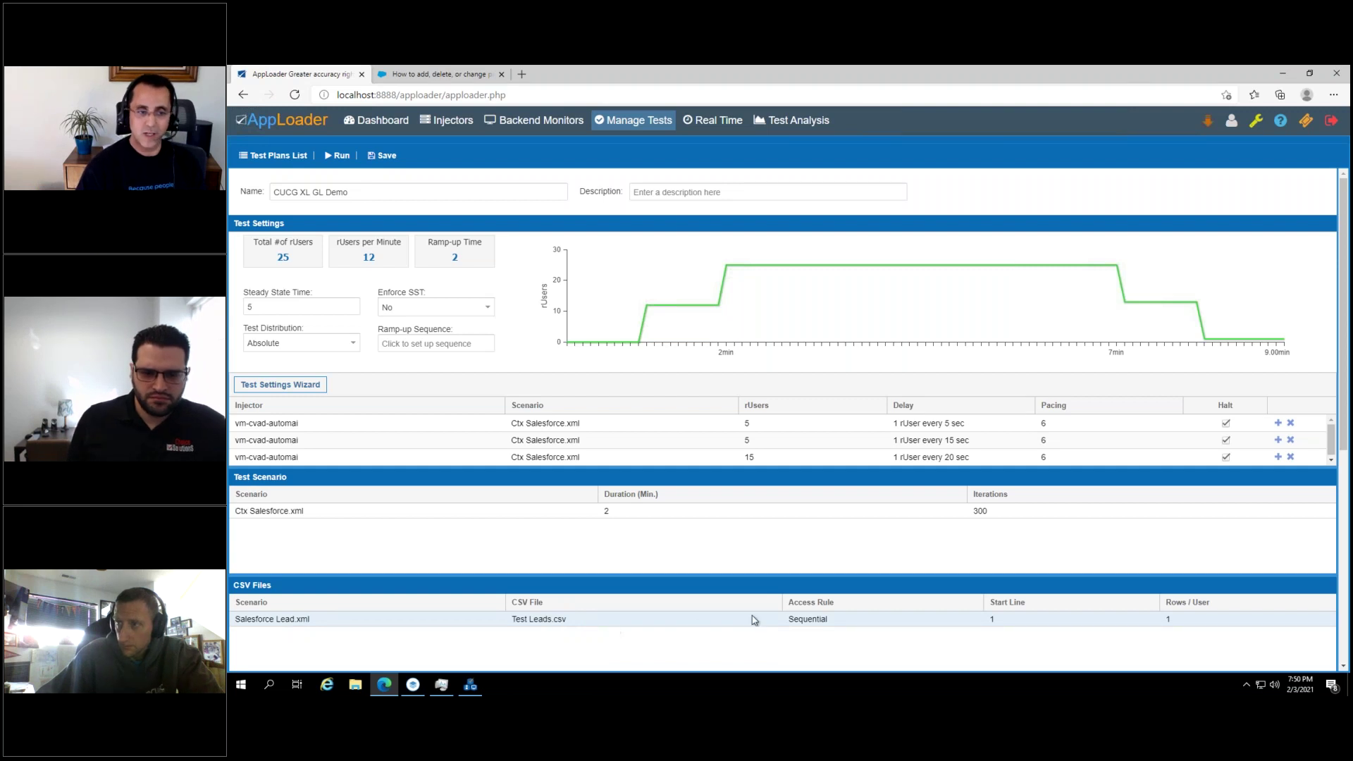
Step: Review the Rendezvous Points, SLA and Advanced Options sections, then minimize Edge and rUserManager
mouse_move(845, 609)
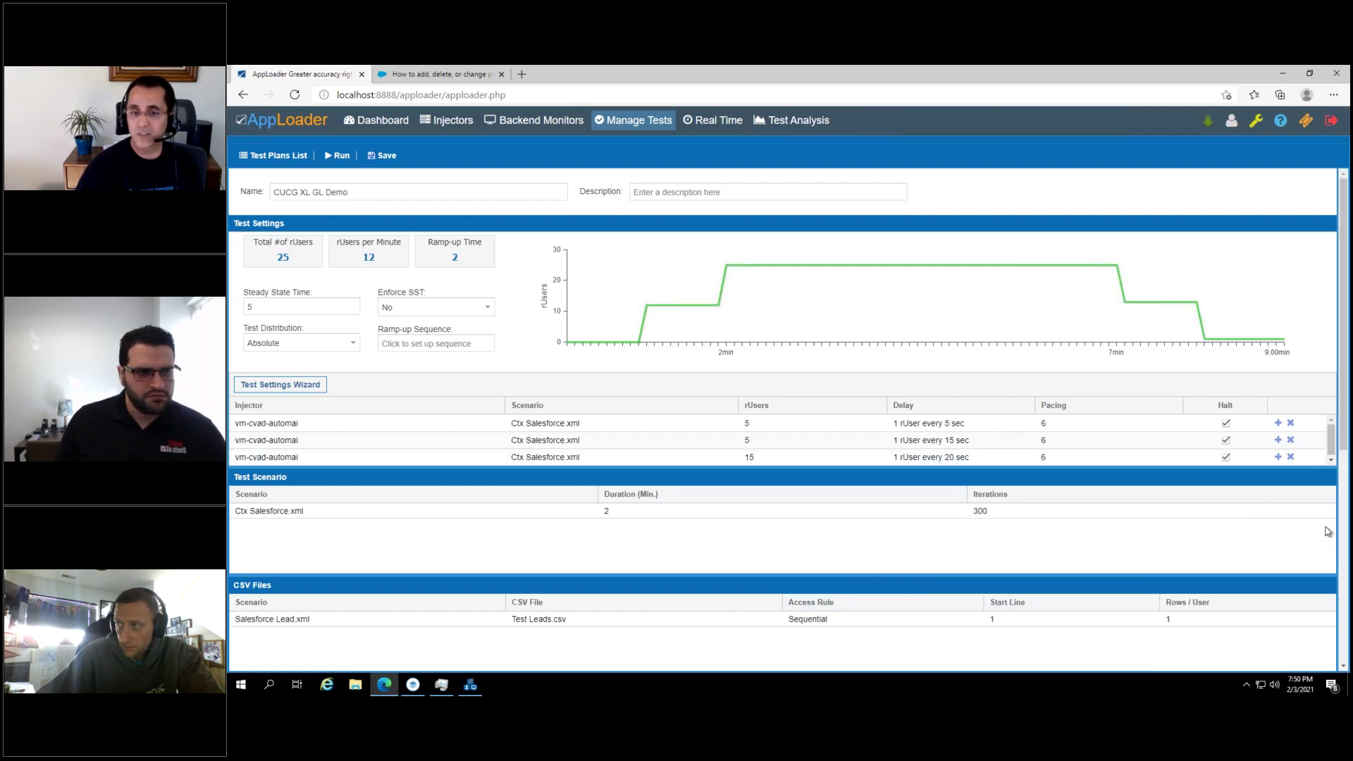
drag(1340, 417, 1344, 560)
scroll(1345, 560, down, 2)
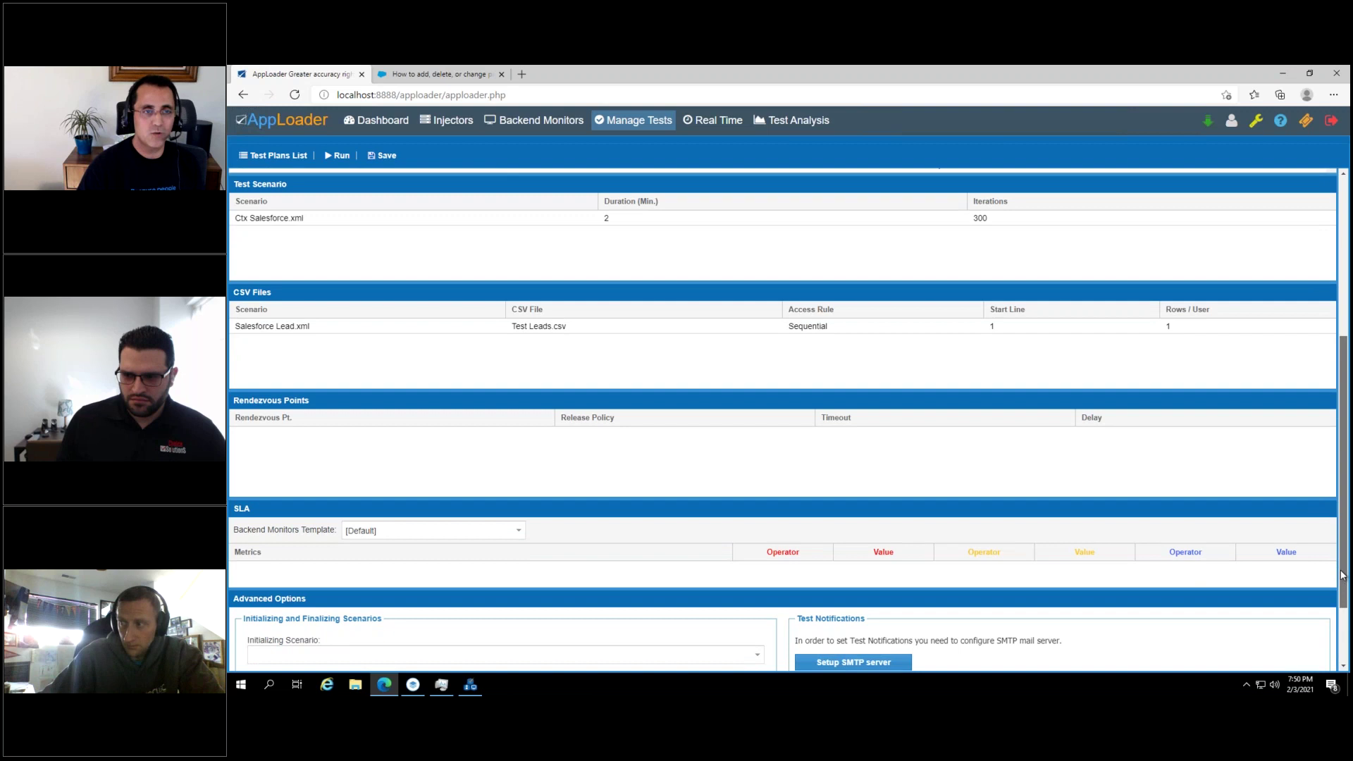
scroll(1345, 534, up, 5)
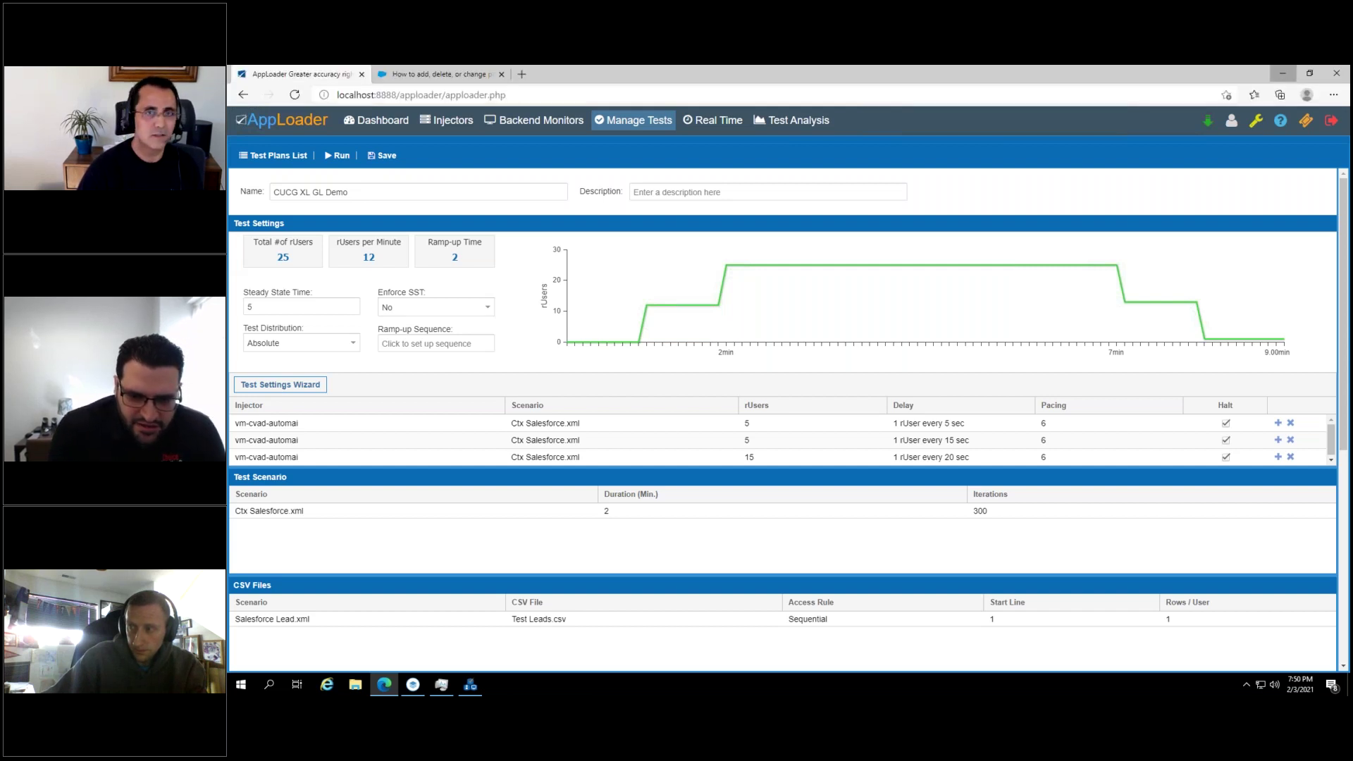
click(1282, 73)
click(1284, 73)
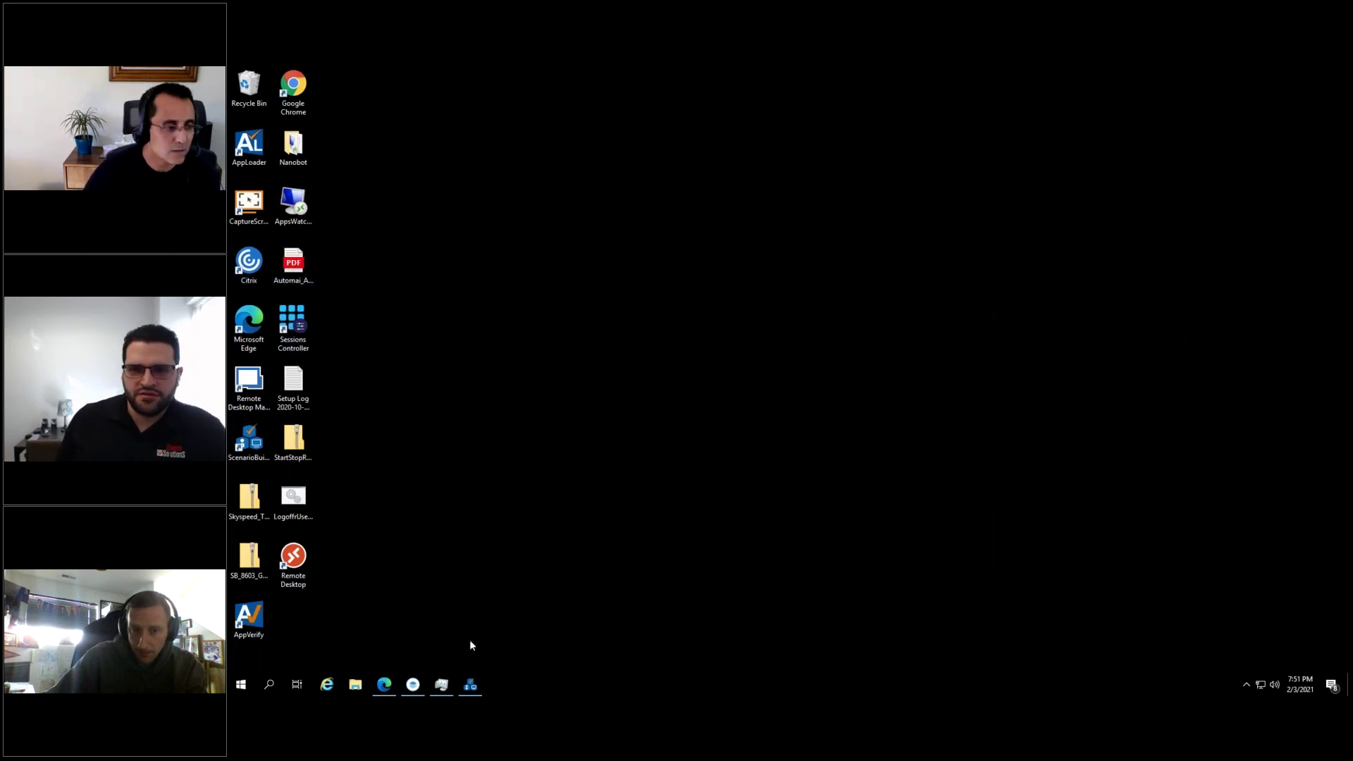
Step: Open Automai_AppLoader_Detailed_Report.pdf and scroll to page 7's Test Run Analysis (28062 successes, 2441 failures)
double_click(286, 285)
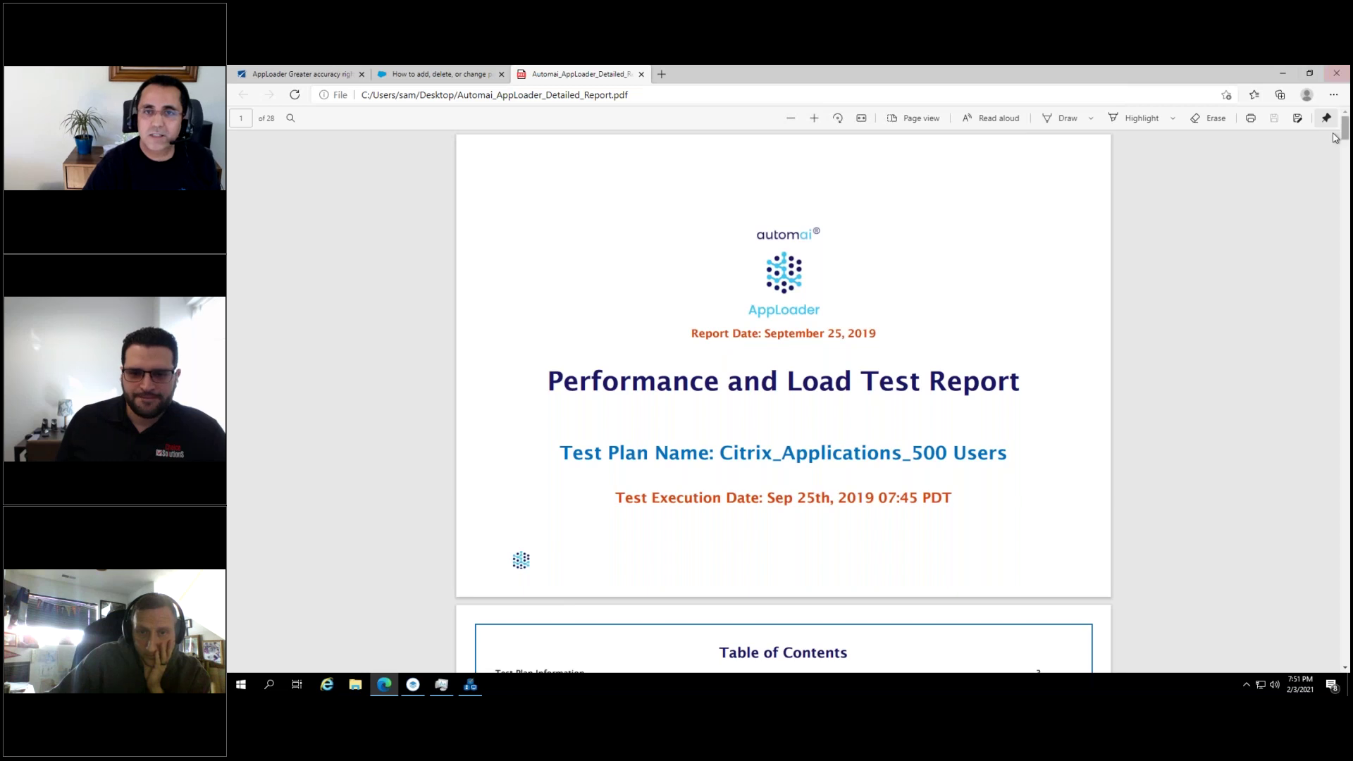
drag(1344, 134, 1345, 169)
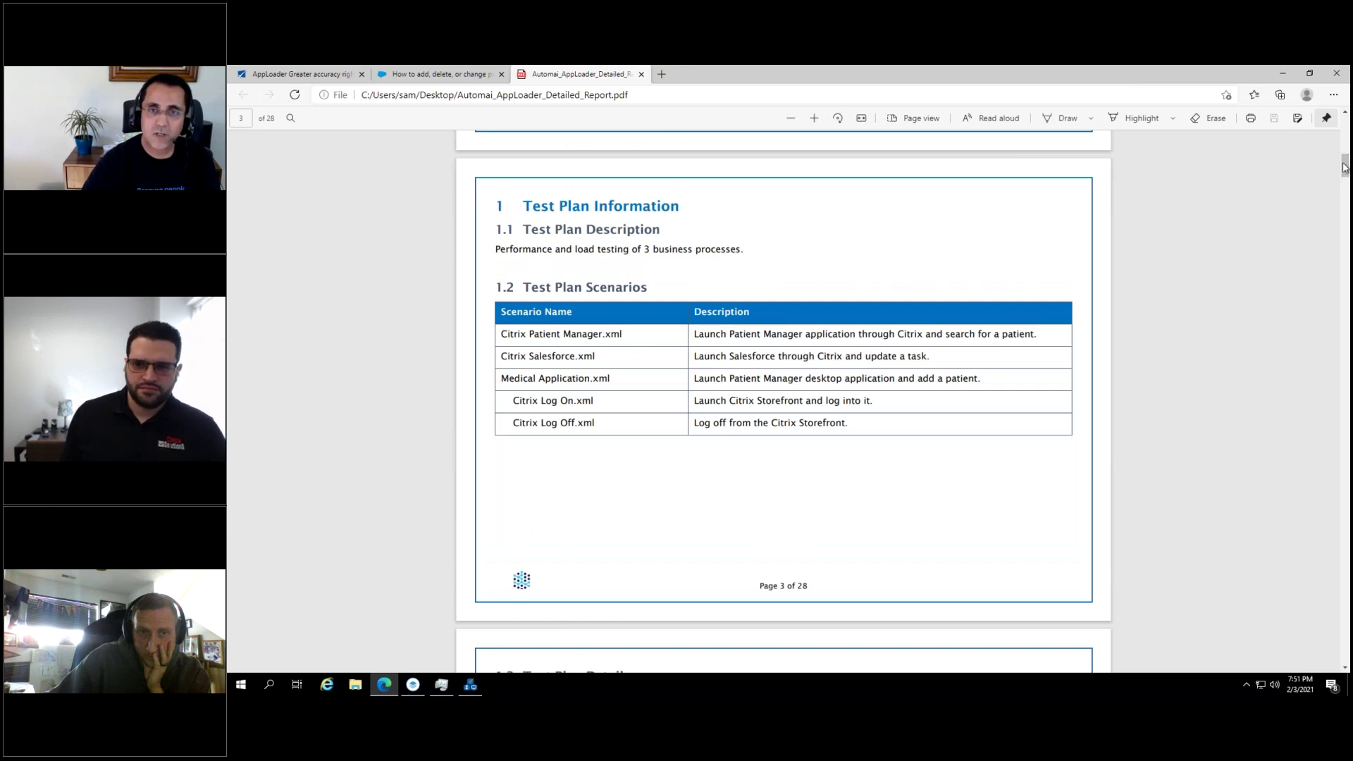
drag(1345, 167, 1343, 196)
scroll(1336, 210, down, 10)
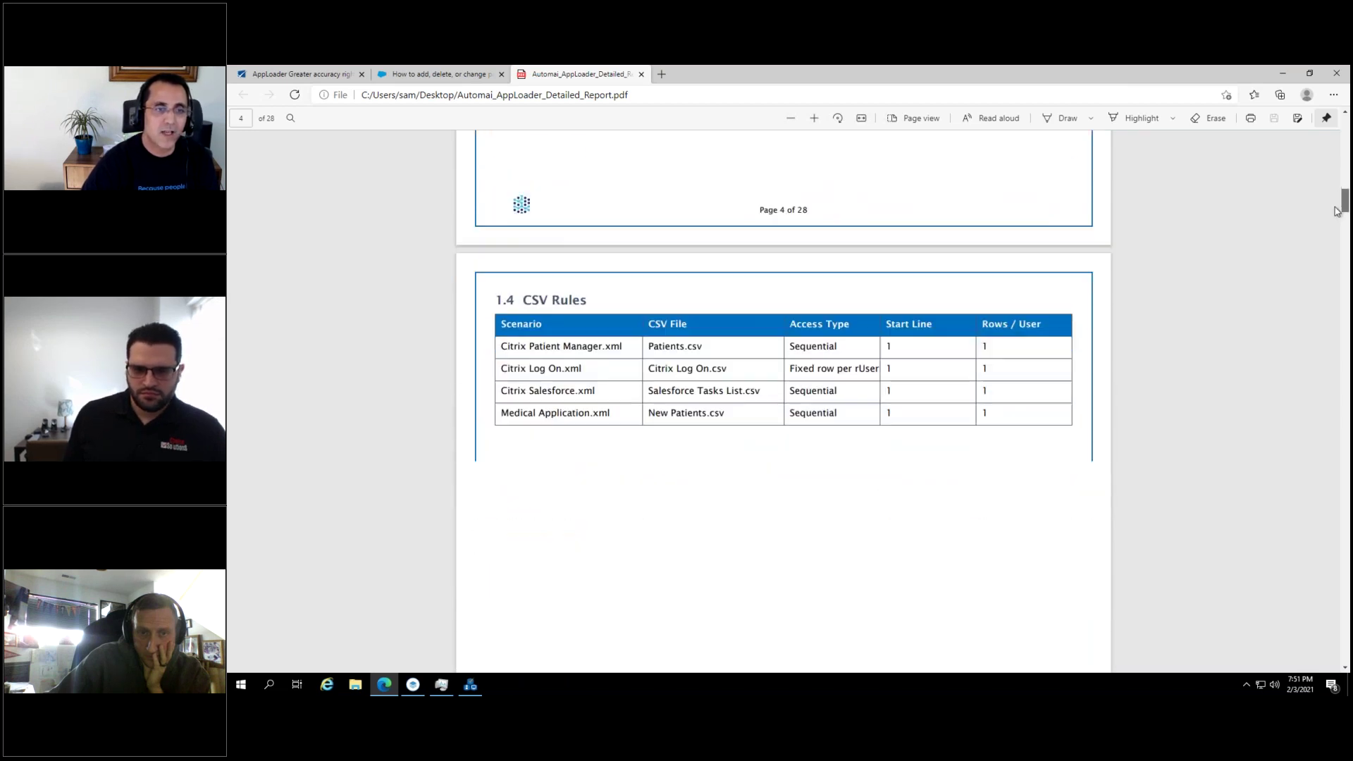
drag(1336, 215, 1332, 251)
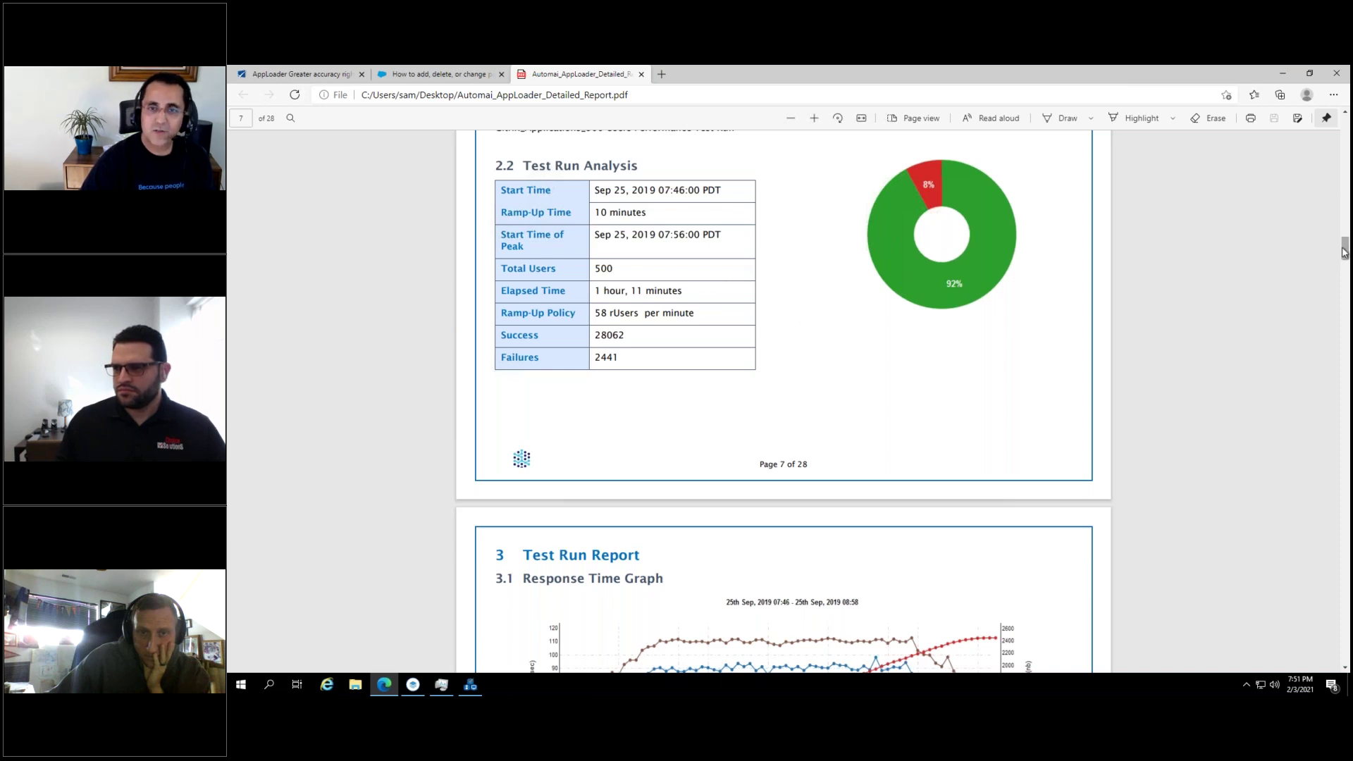
Step: Scroll the report past page 9's Summary Report to page 12's Medical Application errors (530)
drag(1343, 257, 1341, 283)
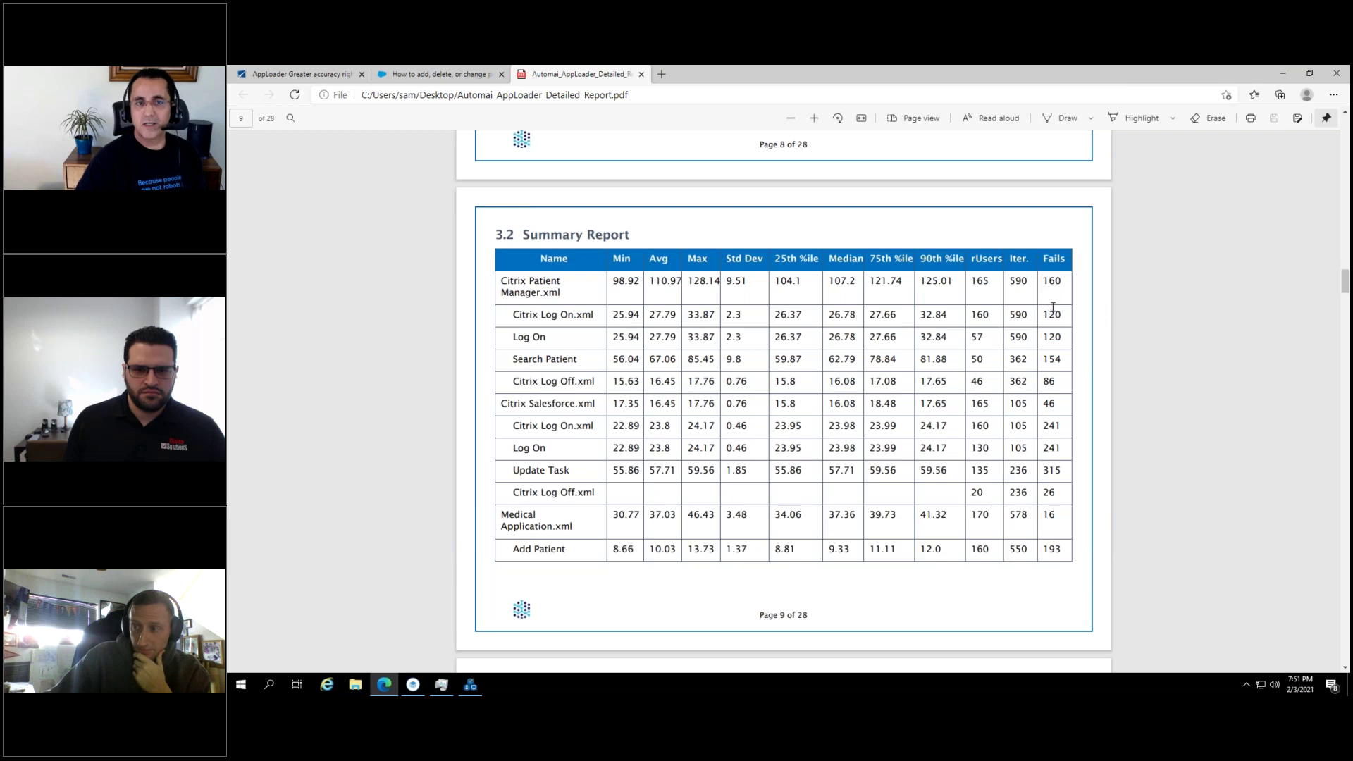
drag(1344, 295, 1338, 348)
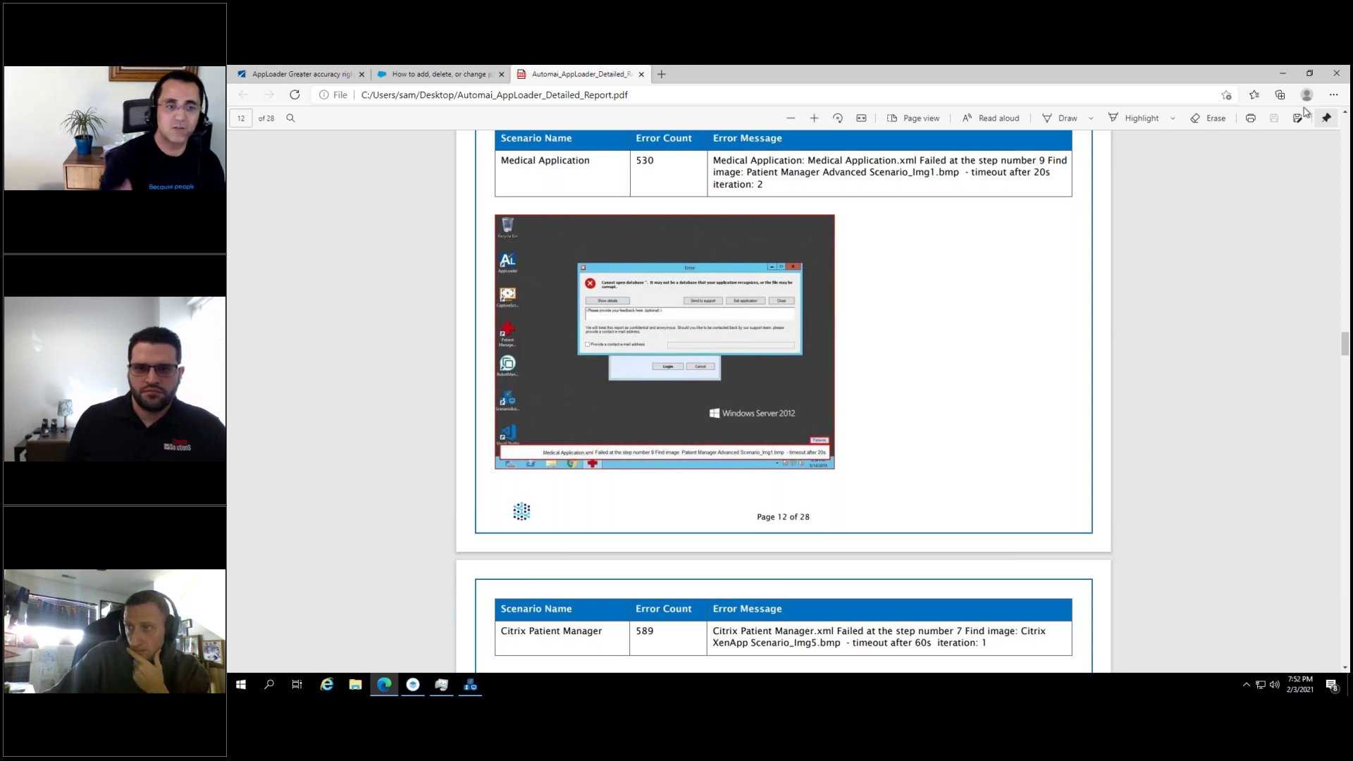
Step: Scroll through the error screenshots to page 19, the Medical Application scenario's 134 errors
drag(1344, 350, 1344, 386)
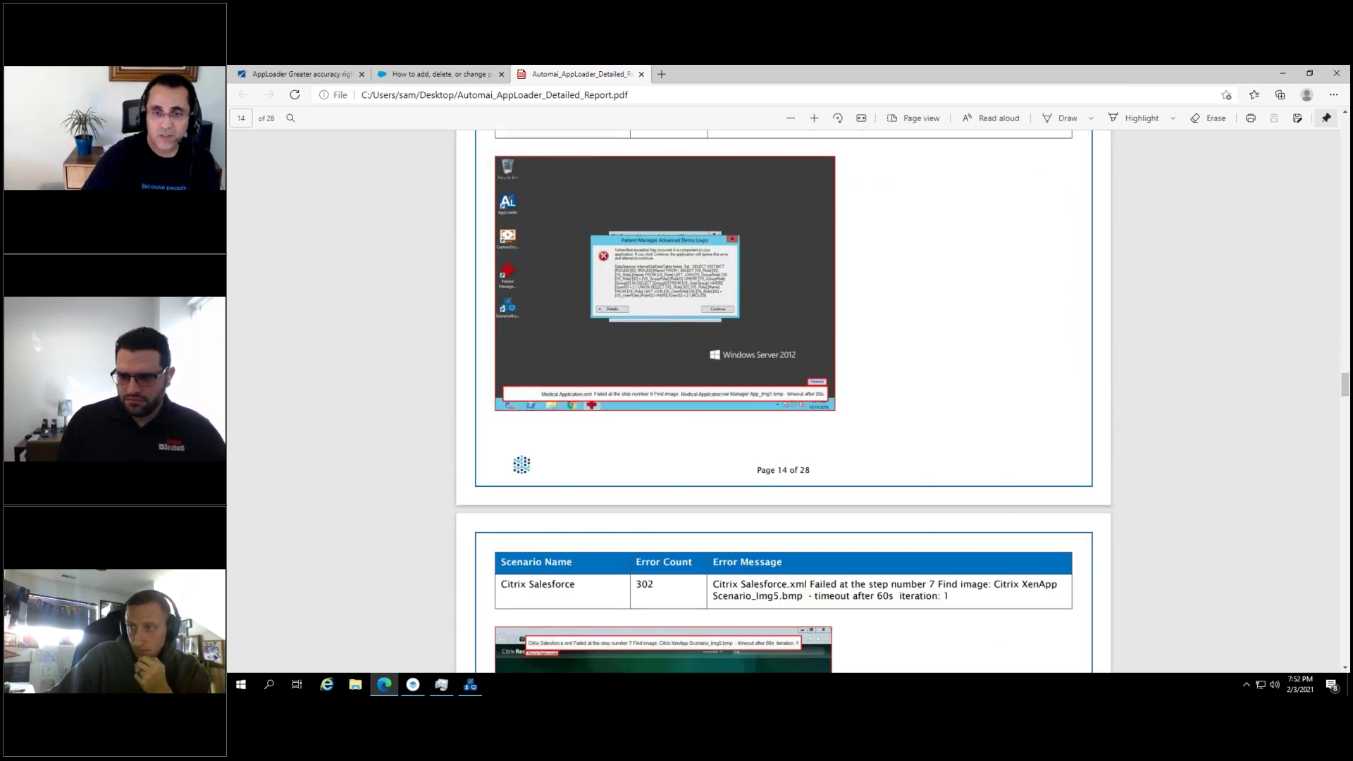
drag(1344, 386, 1333, 449)
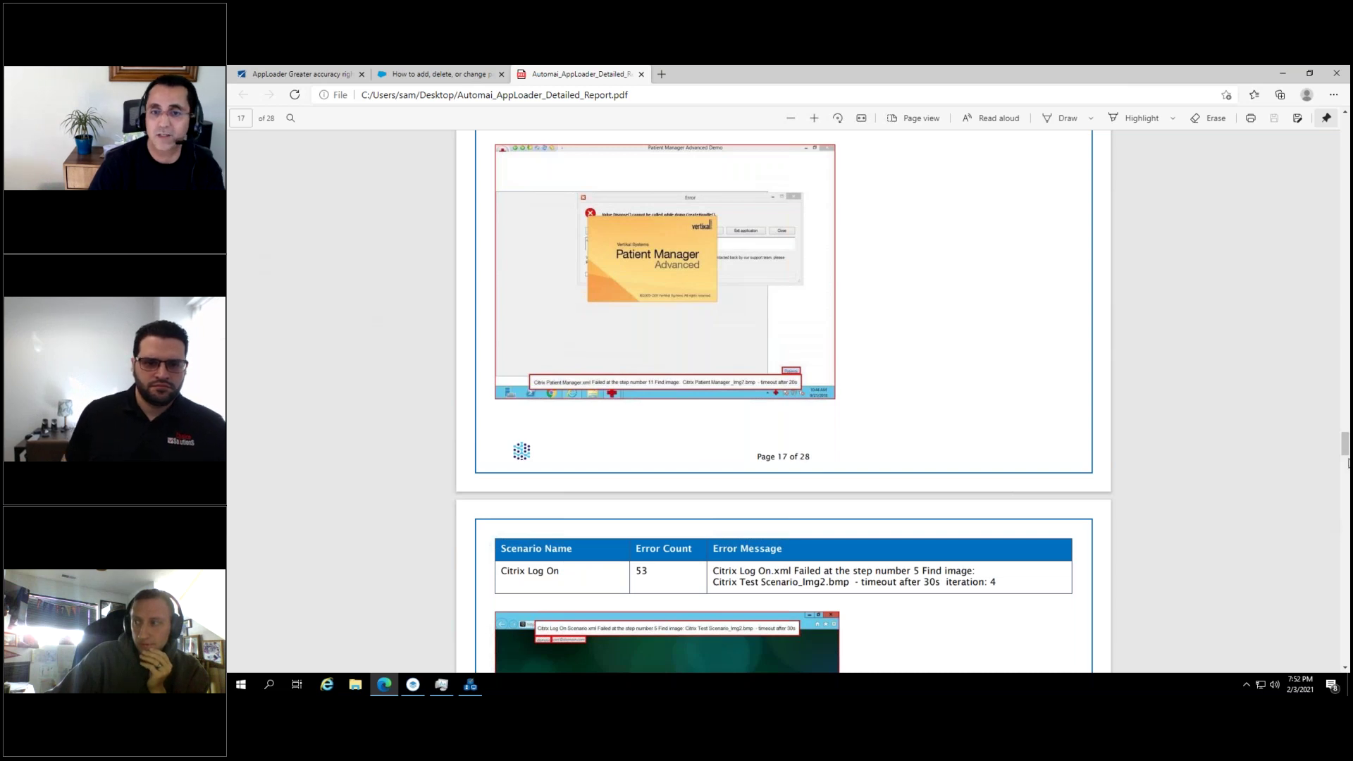
drag(1344, 450, 1345, 470)
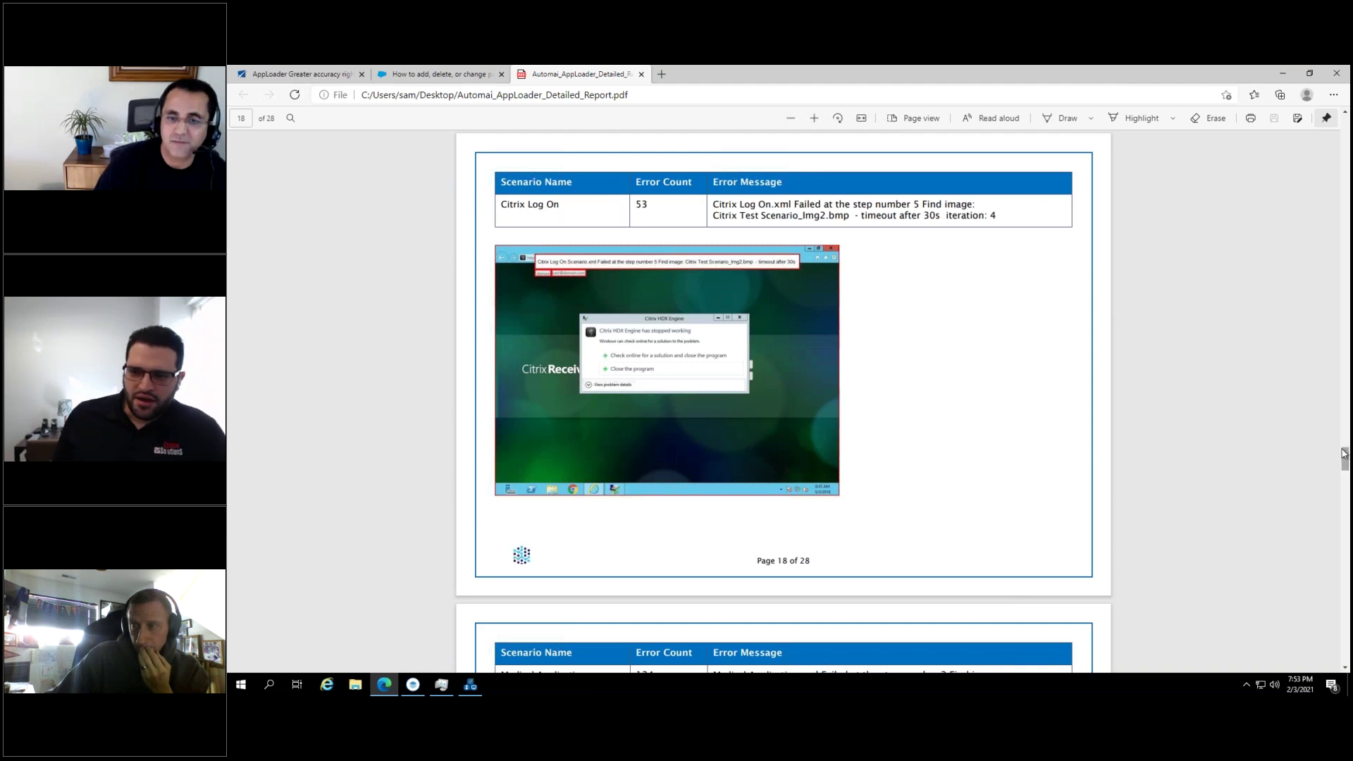
drag(1342, 454, 1340, 479)
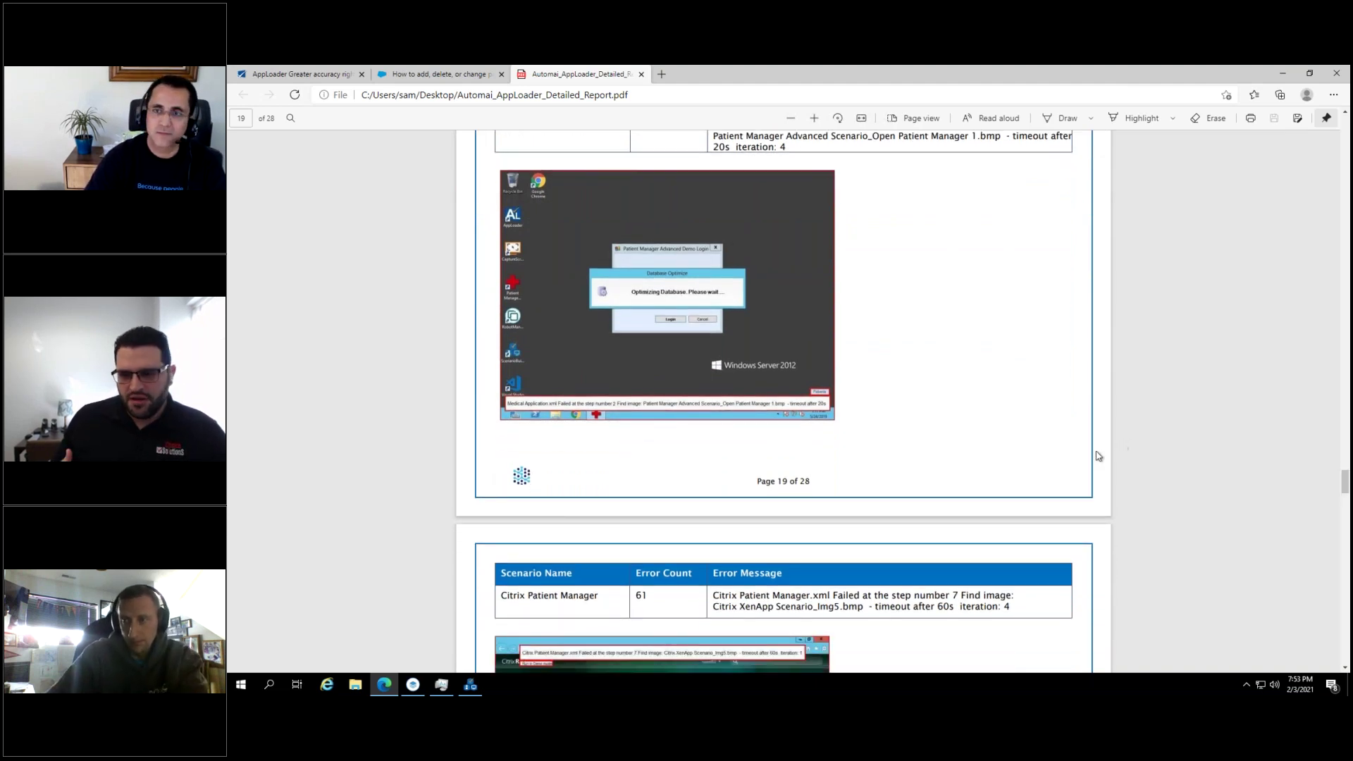